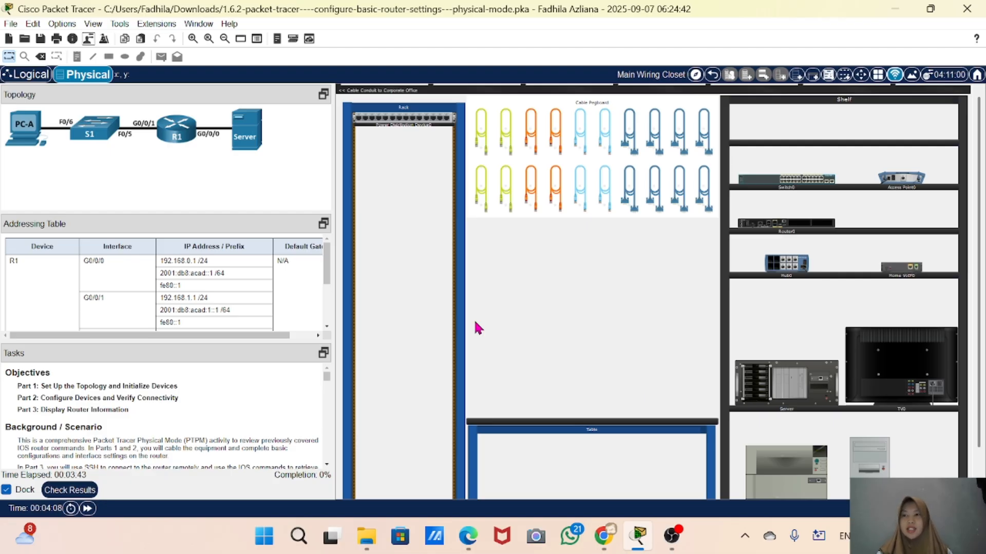
# Enlarge the addressing table and tasks panes and read through the addressing table and part 1 instructions
pyautogui.moveTo(126, 213); pyautogui.dragTo(147, 166)
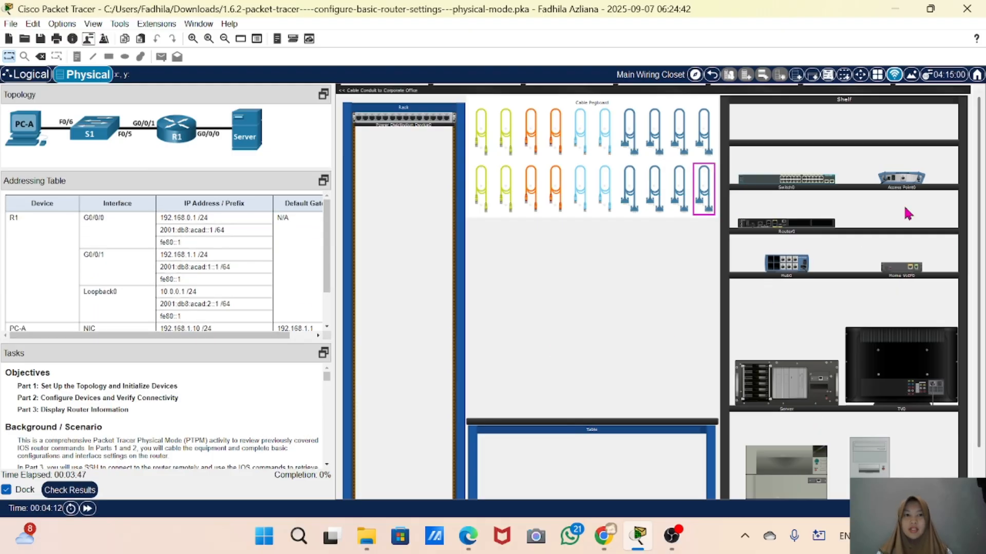
pyautogui.moveTo(72, 342); pyautogui.dragTo(90, 296)
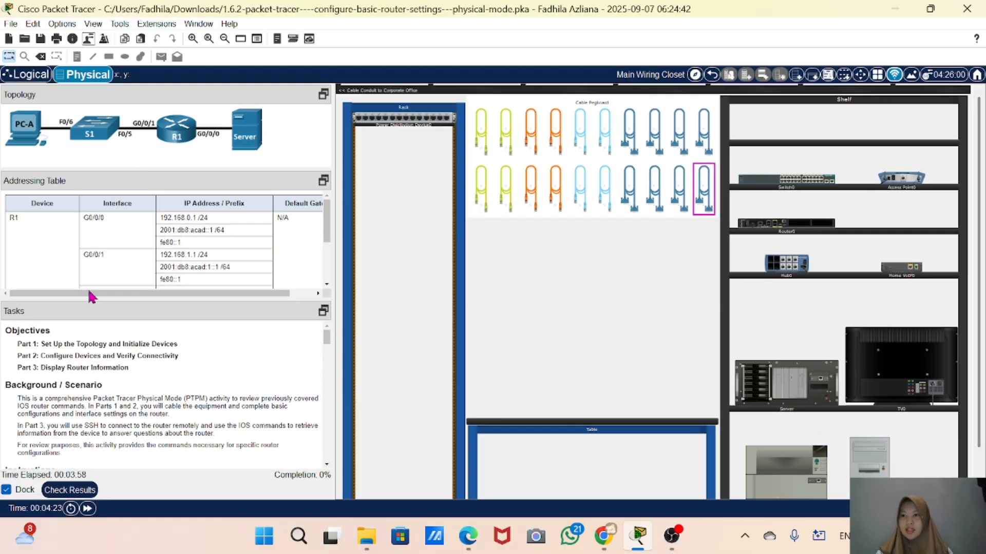
pyautogui.scroll(-2, 99, 258)
pyautogui.scroll(2, 99, 259)
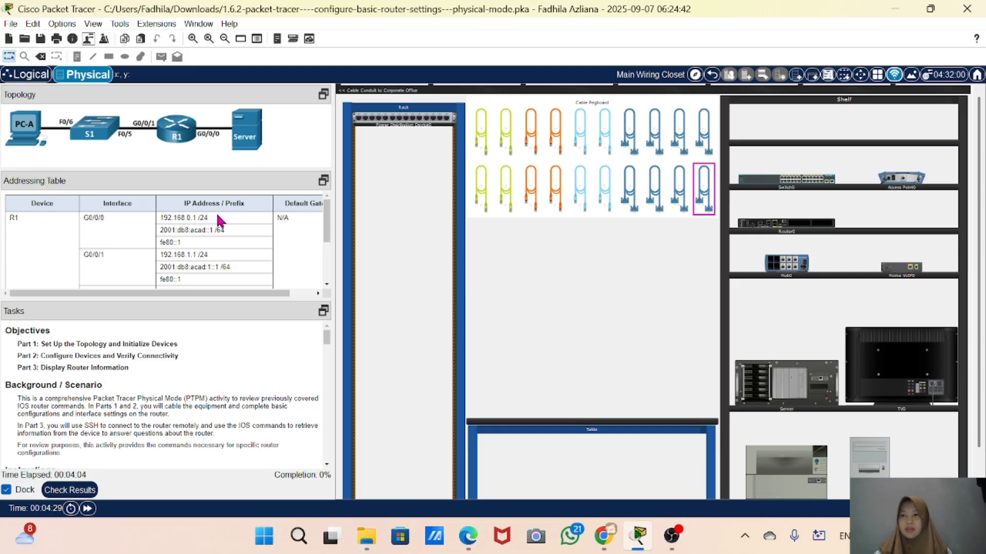
pyautogui.scroll(-3, 252, 245)
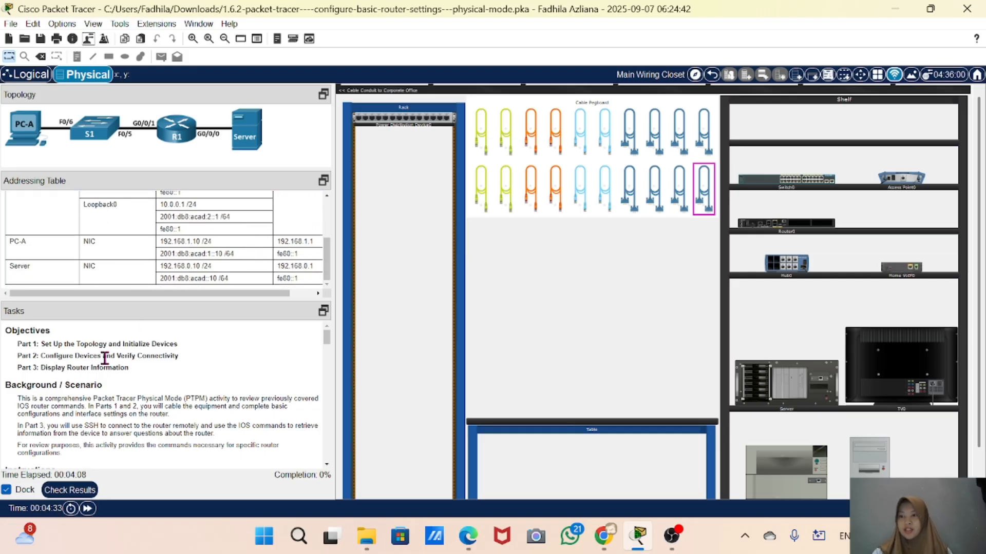
pyautogui.scroll(4, 187, 236)
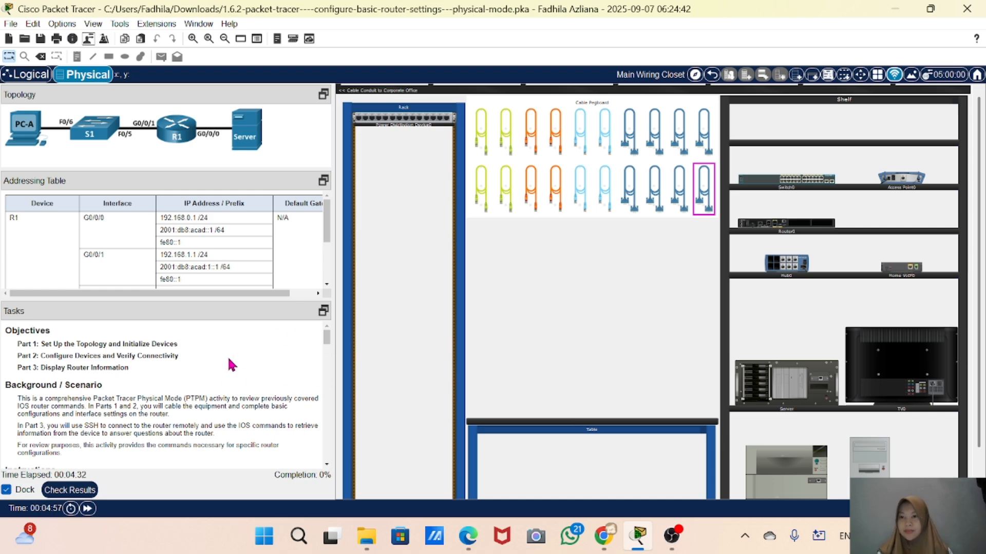
pyautogui.scroll(-2, 62, 410)
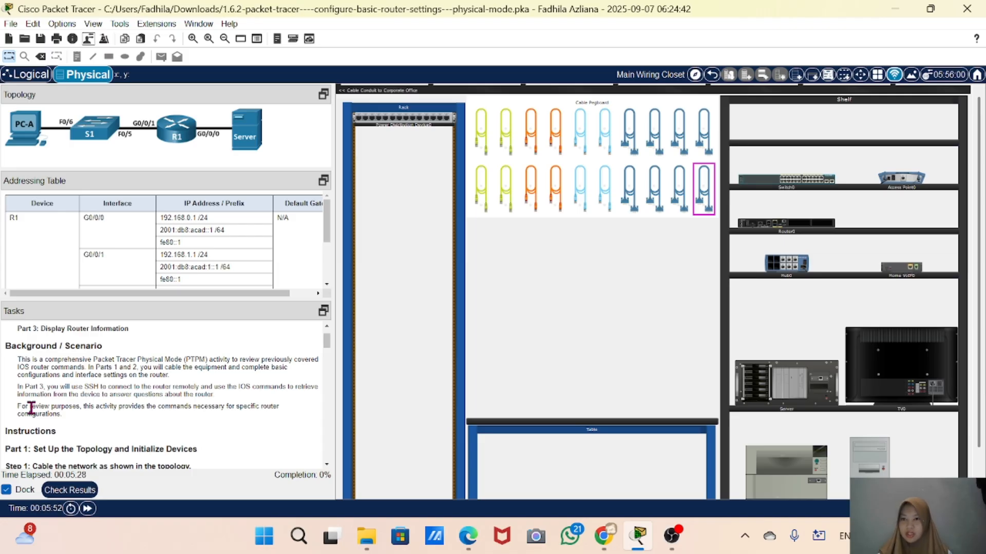
pyautogui.scroll(-3, 21, 400)
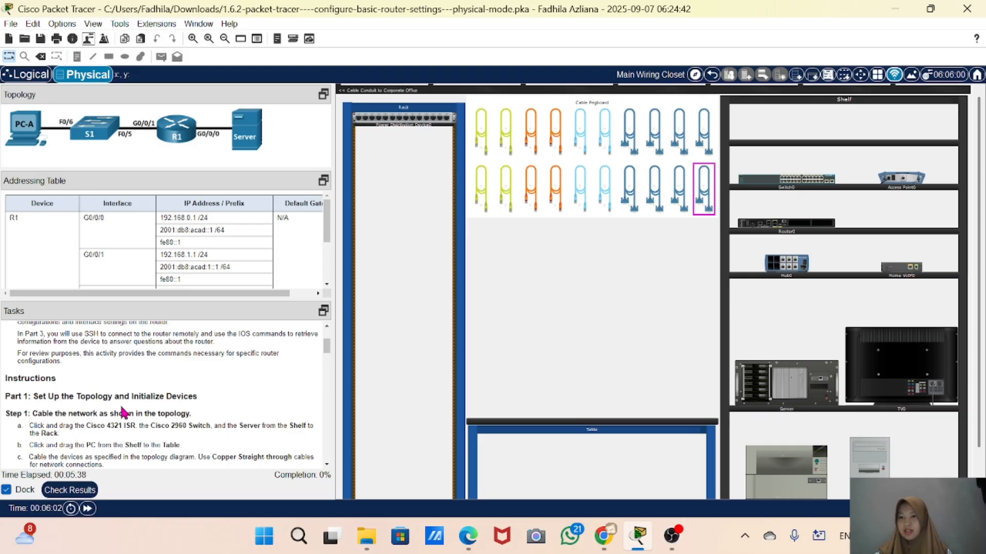
pyautogui.scroll(-1, 204, 404)
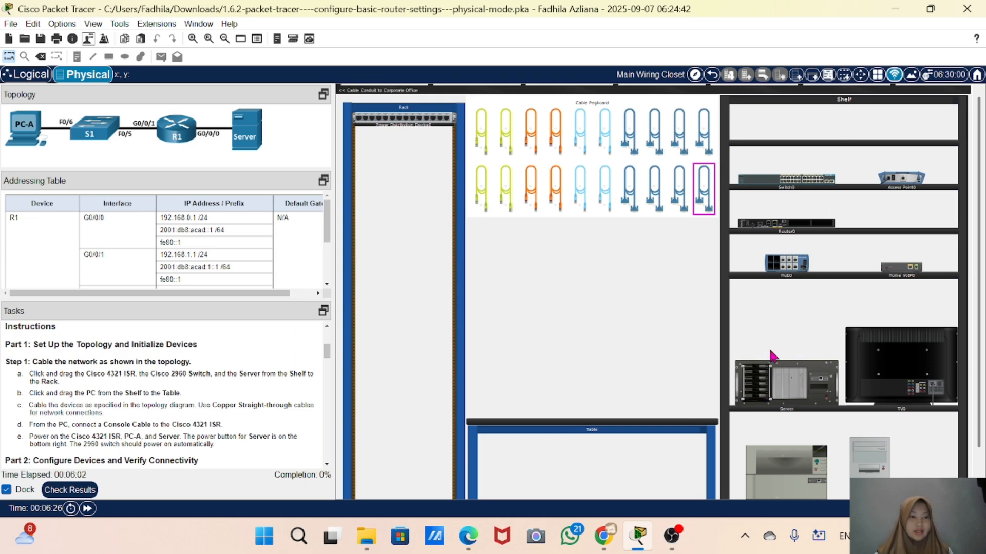
# Move the Cisco 4321 router and the 2960 switch from the shelf into the rack
pyautogui.moveTo(759, 228)
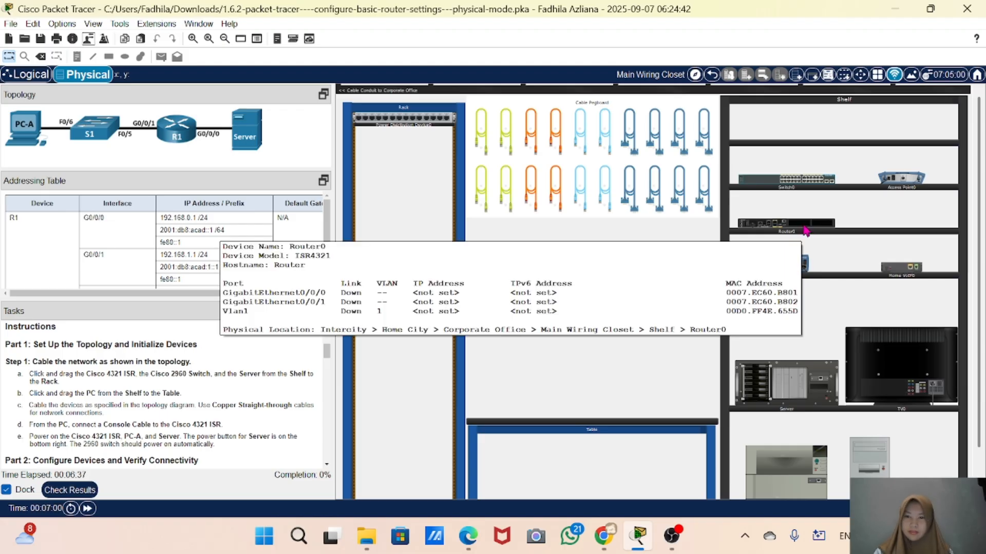
pyautogui.moveTo(805, 231); pyautogui.dragTo(419, 230)
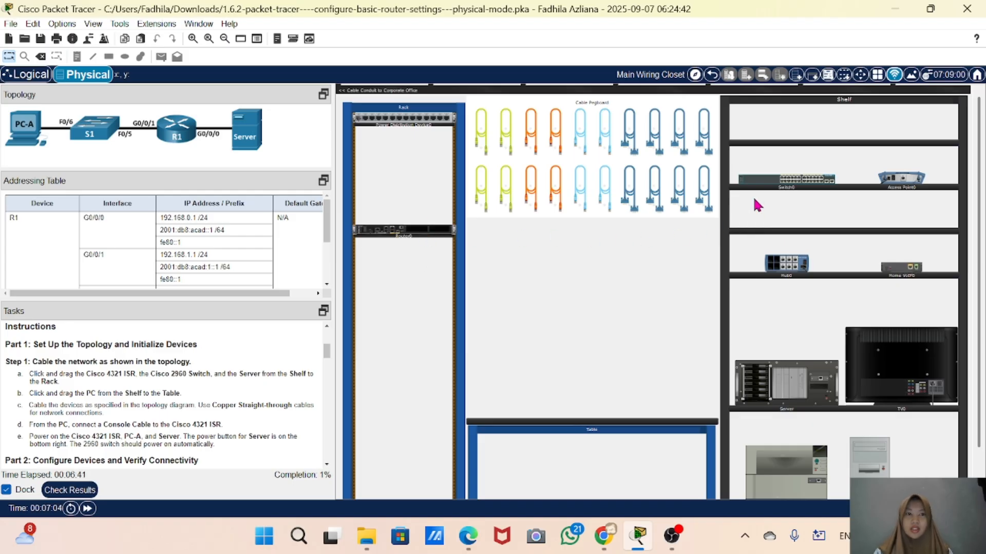
pyautogui.moveTo(753, 188)
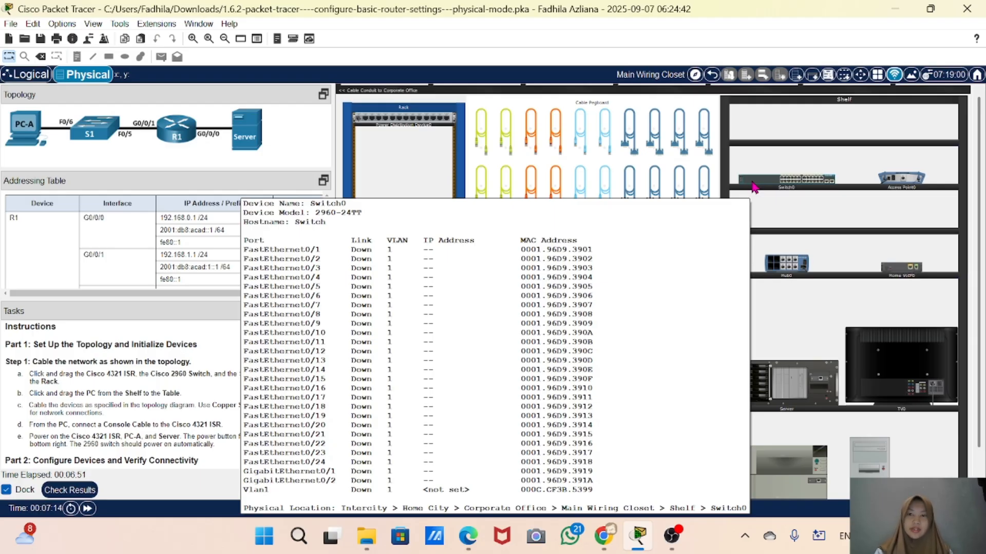
pyautogui.moveTo(754, 187); pyautogui.dragTo(375, 202)
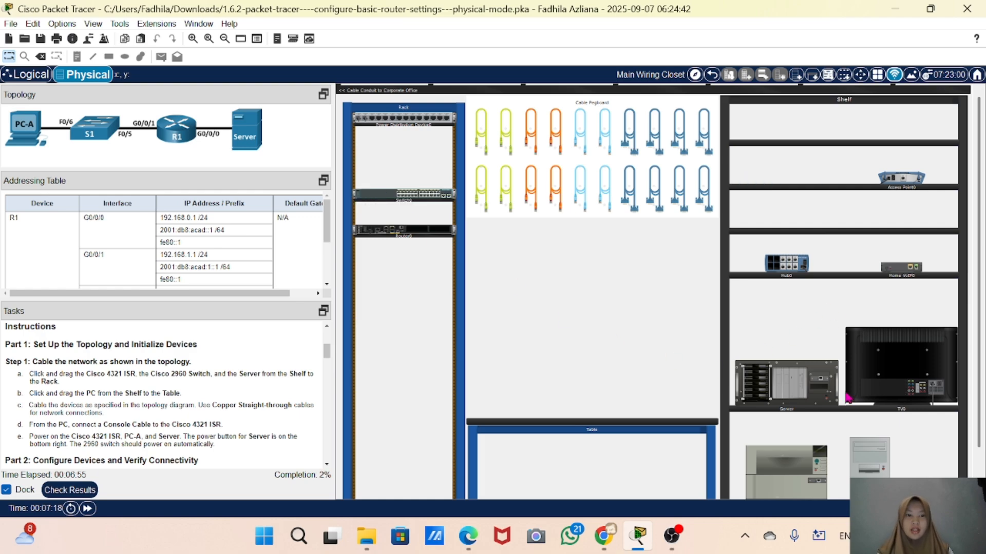
# Move the server from the shelf into the rack and place the PC on the table
pyautogui.scroll(-2, 799, 466)
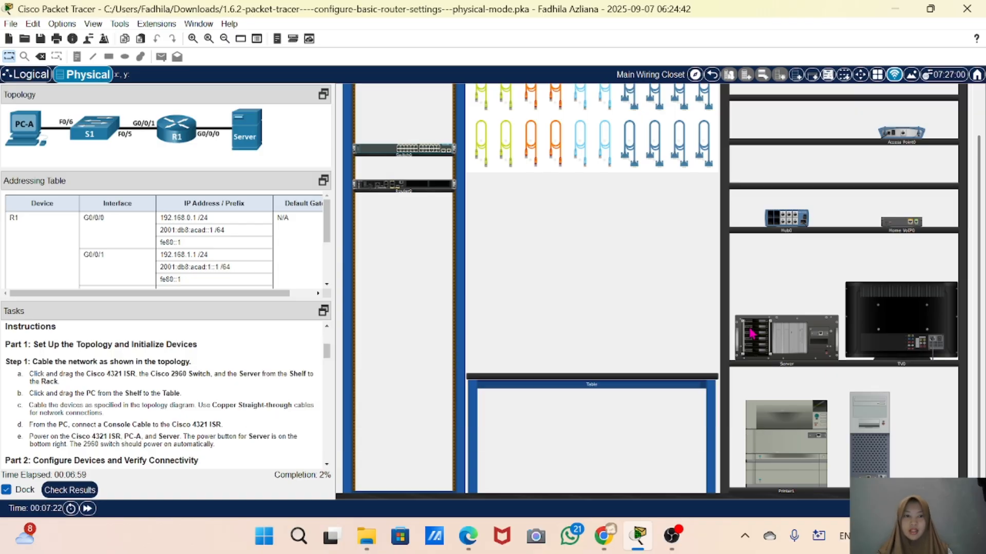
pyautogui.moveTo(769, 347); pyautogui.dragTo(388, 271)
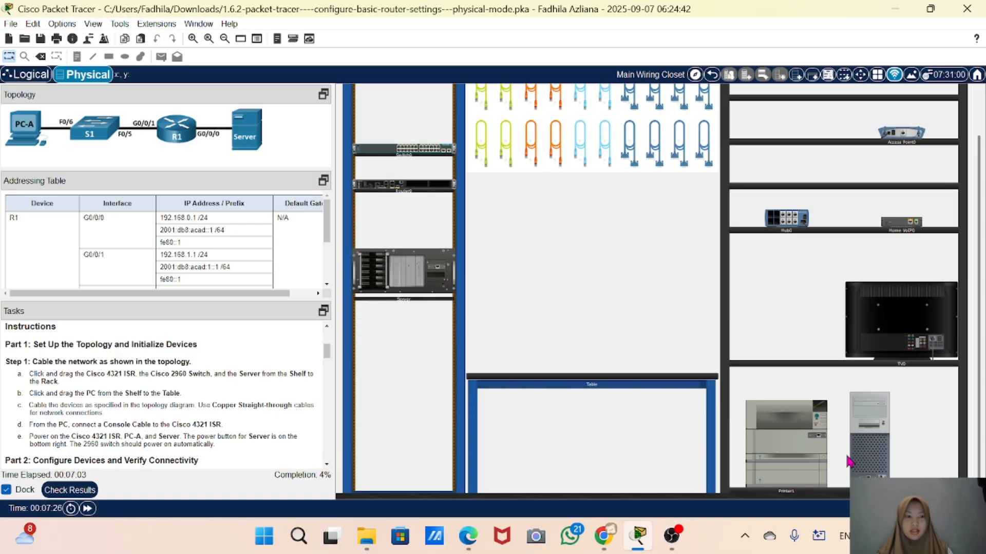
pyautogui.moveTo(878, 468); pyautogui.dragTo(510, 373)
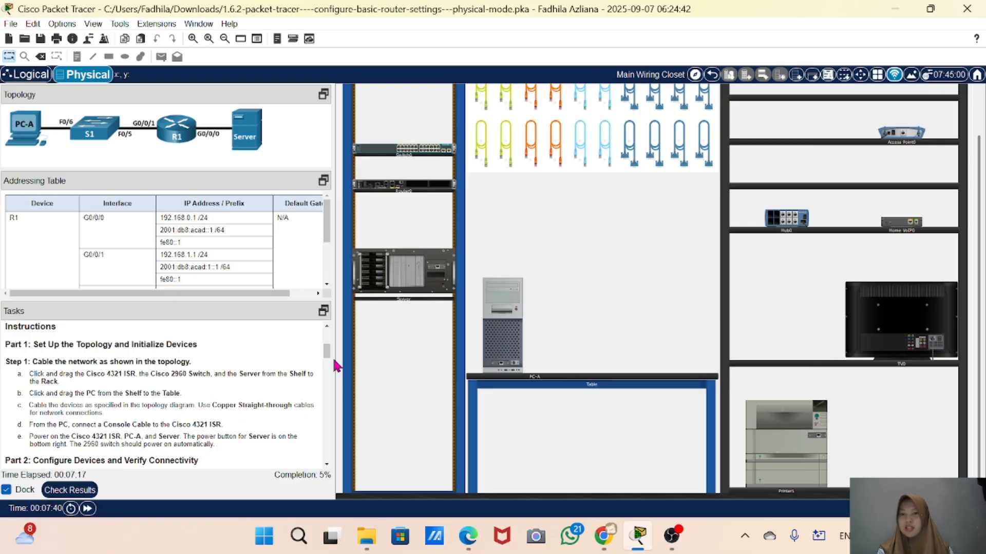
# Connect a copper straight-through cable from the switch's F0/6 port to PC-A's FastEthernet0 port
pyautogui.click(483, 146)
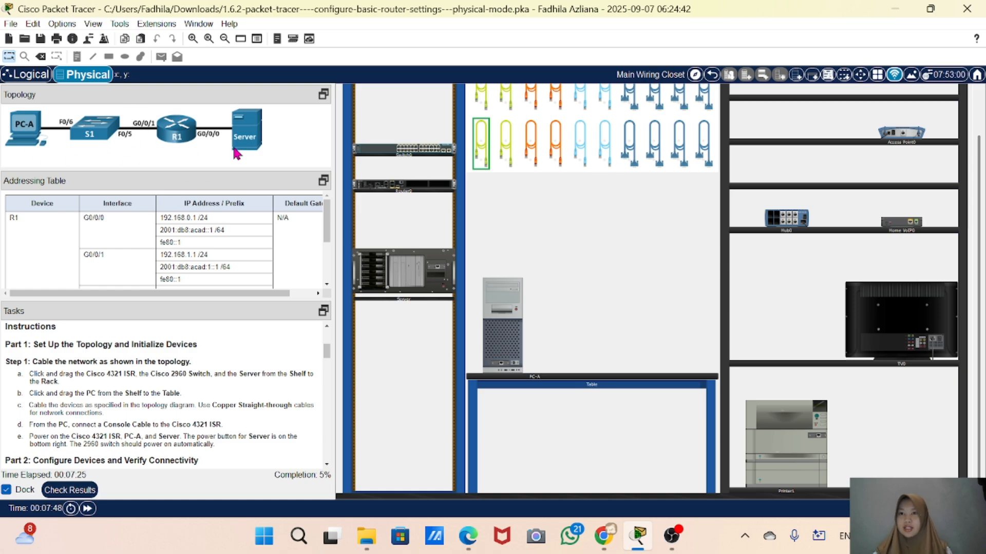
pyautogui.rightClick(362, 152)
pyautogui.click(400, 158)
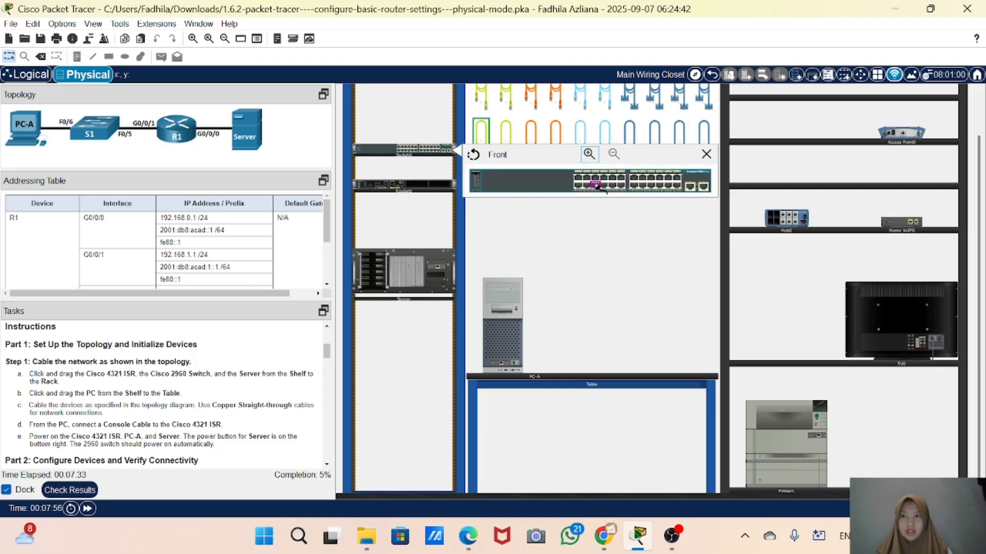
pyautogui.click(596, 185)
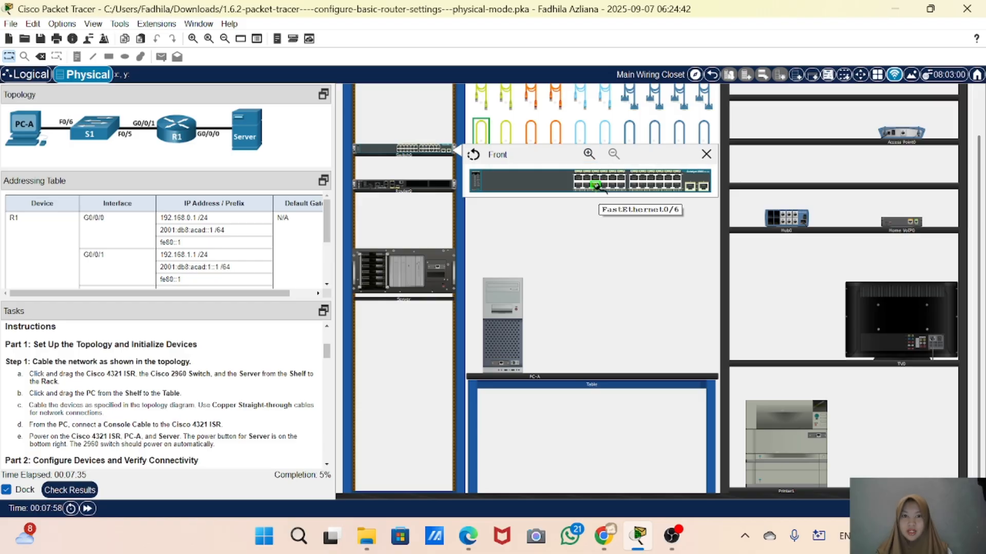
pyautogui.click(503, 366)
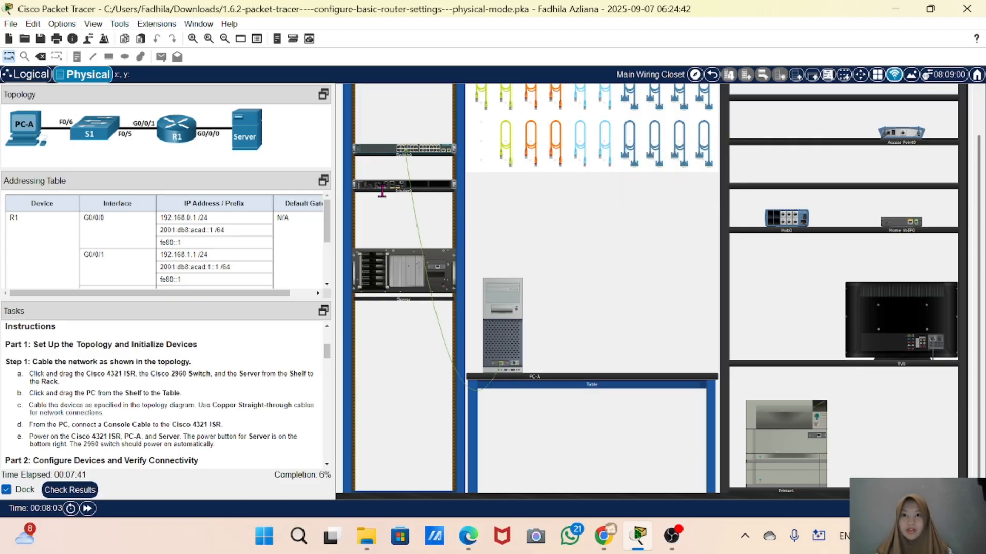
# Connect a copper straight-through cable from switch port FastEthernet0/5 to the router's G0/0/1 port
pyautogui.click(505, 149)
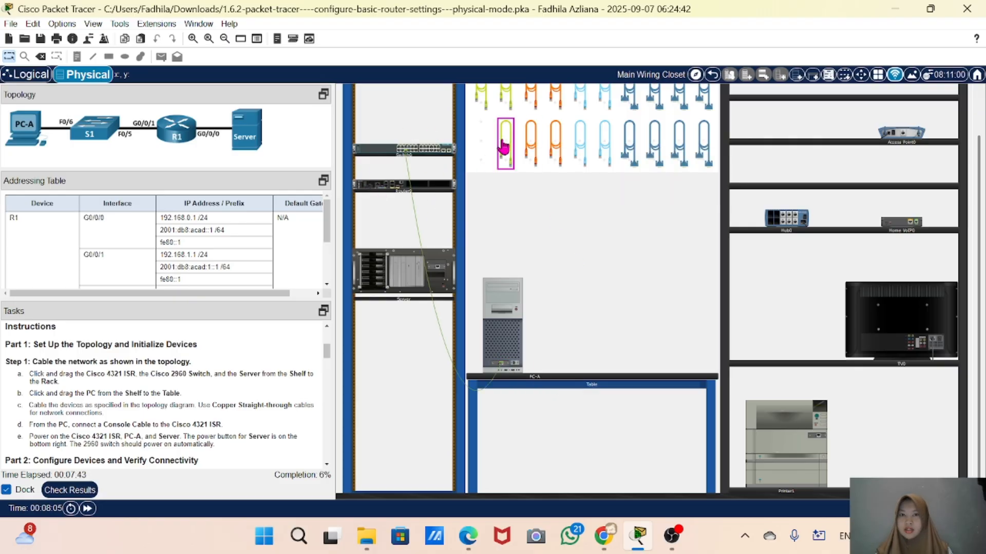
pyautogui.rightClick(386, 153)
pyautogui.click(435, 163)
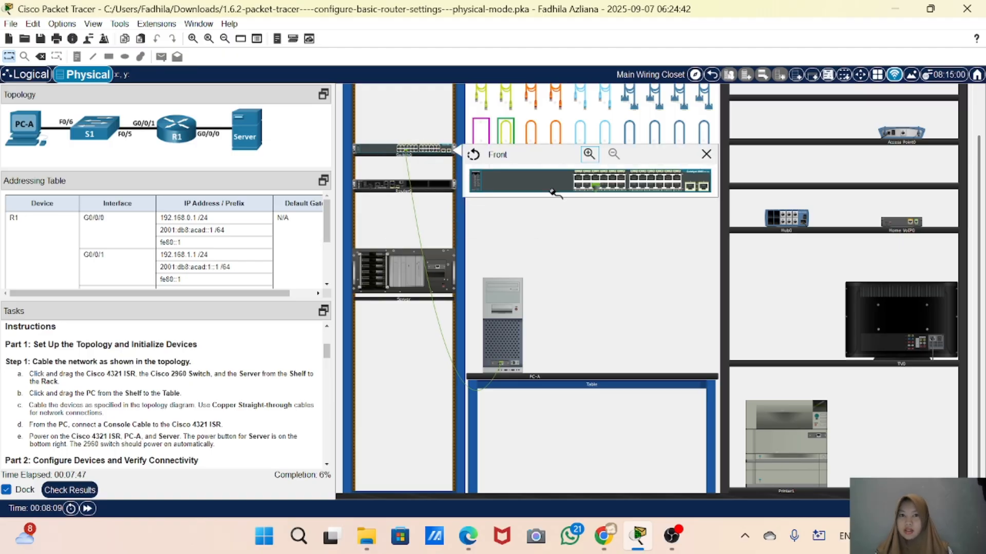
pyautogui.click(597, 179)
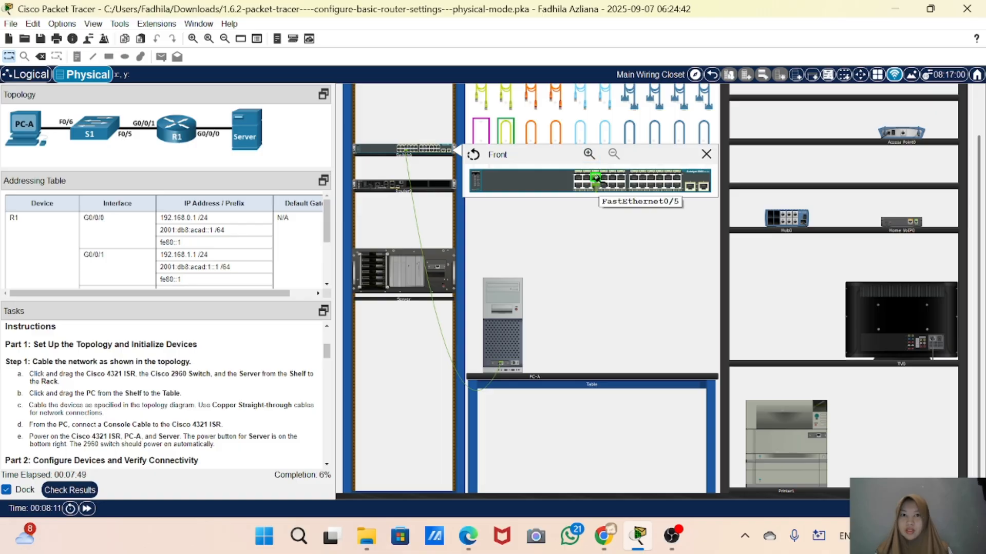
pyautogui.rightClick(365, 184)
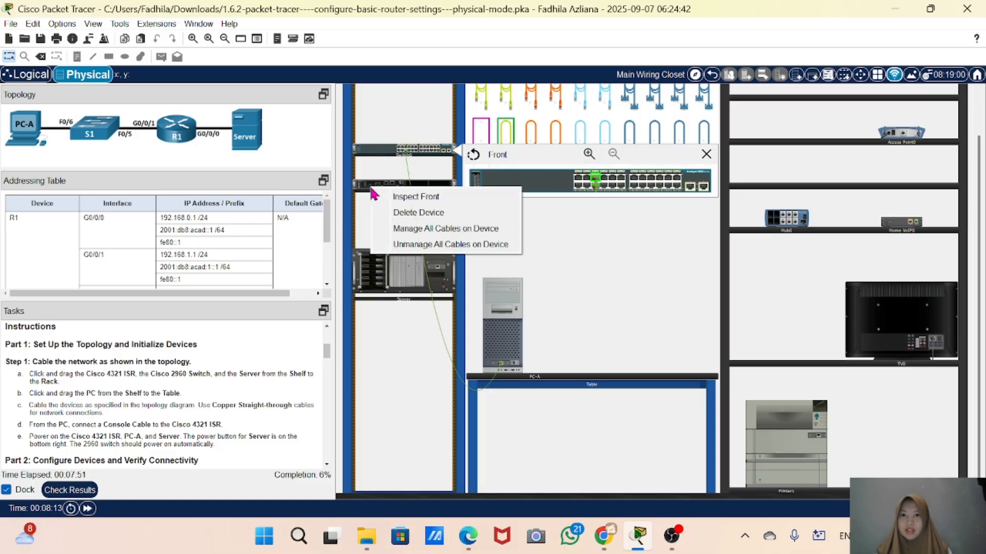
pyautogui.click(406, 193)
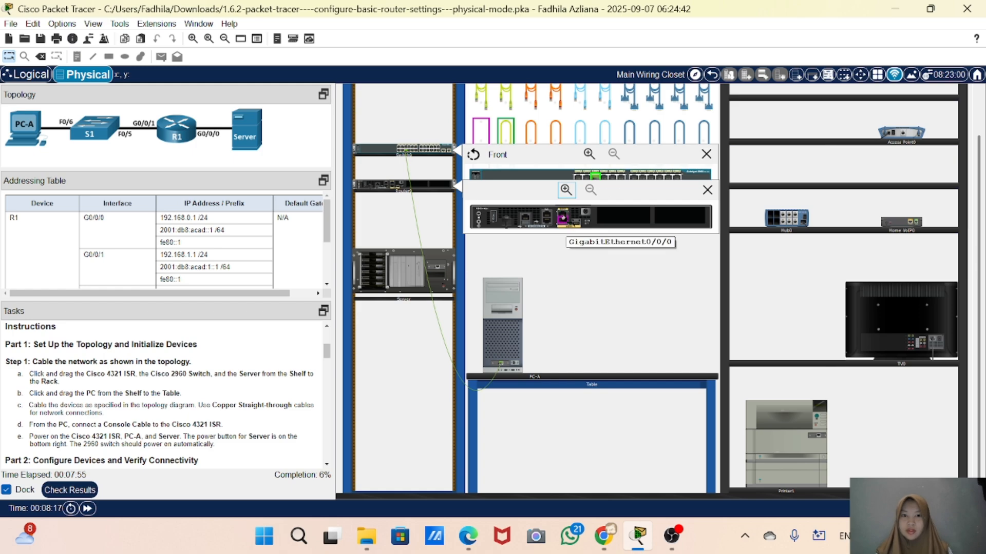
pyautogui.click(563, 222)
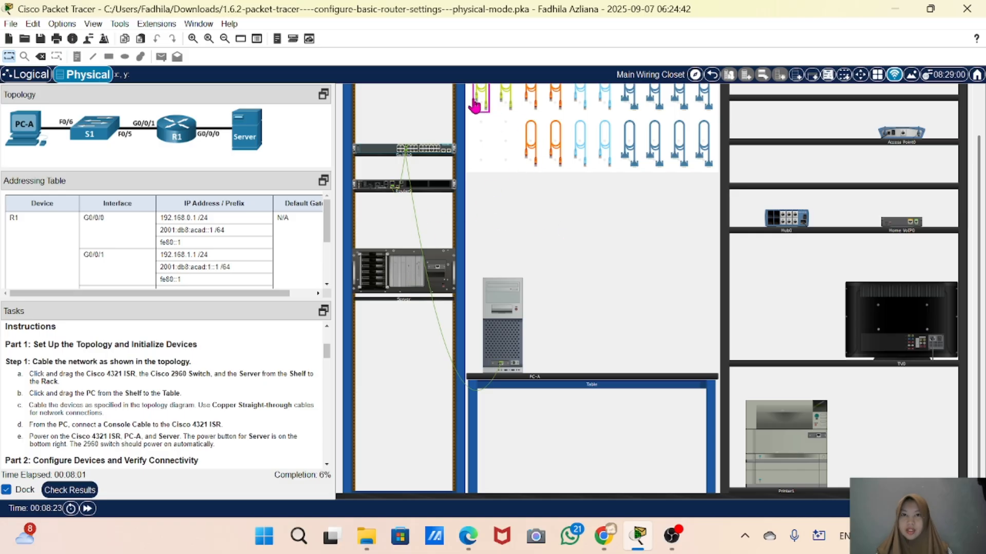
# Plug another copper straight-through cable into the router's G0/0/0 port and close the router view
pyautogui.rightClick(426, 192)
pyautogui.click(451, 193)
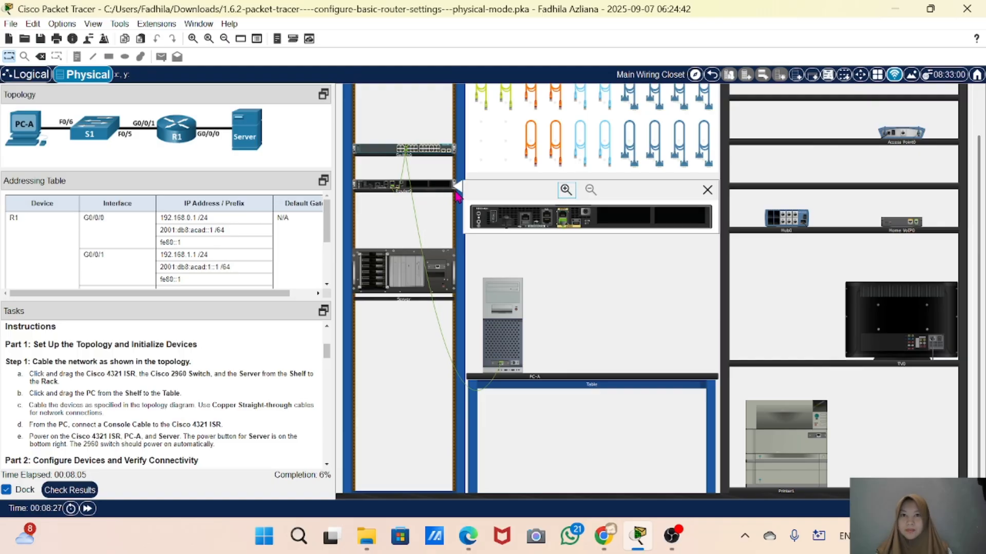
pyautogui.click(506, 98)
pyautogui.click(563, 215)
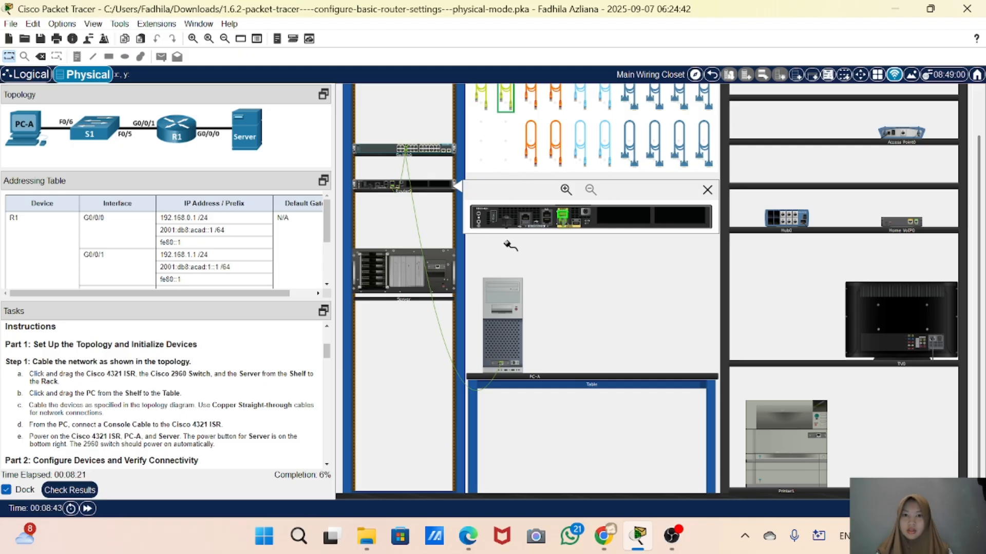
pyautogui.click(707, 190)
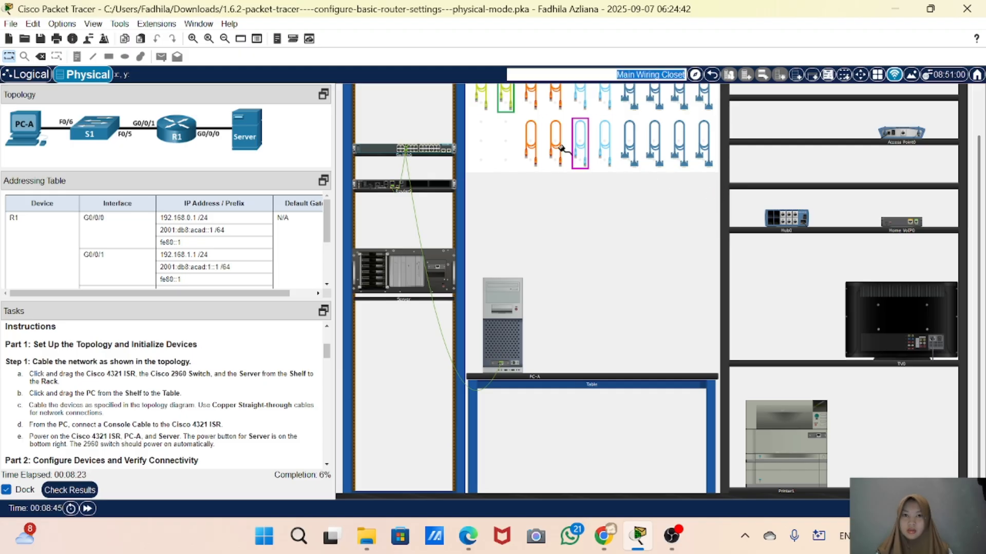
# Inspect the switch's front panel to check its cabled ports
pyautogui.click(512, 103)
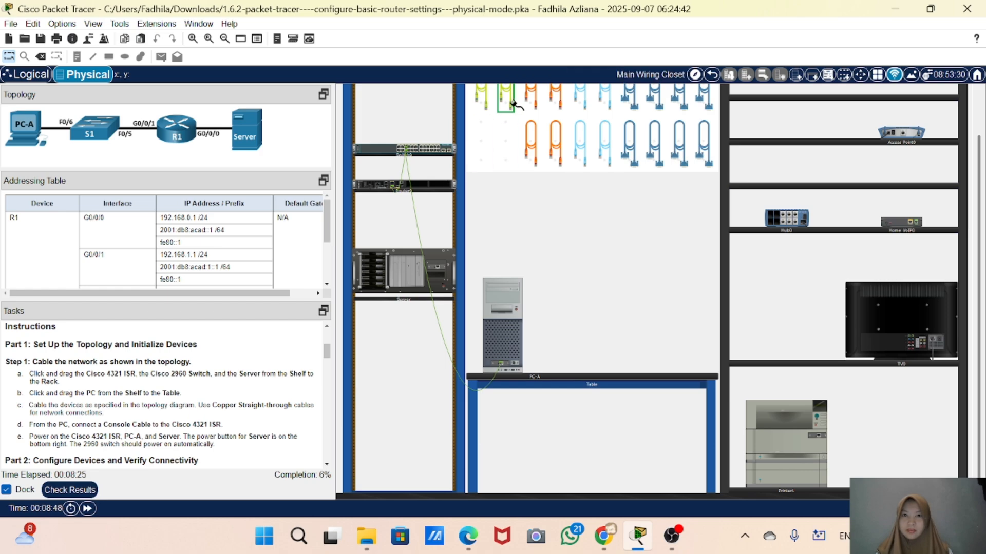
pyautogui.click(425, 154)
pyautogui.click(454, 159)
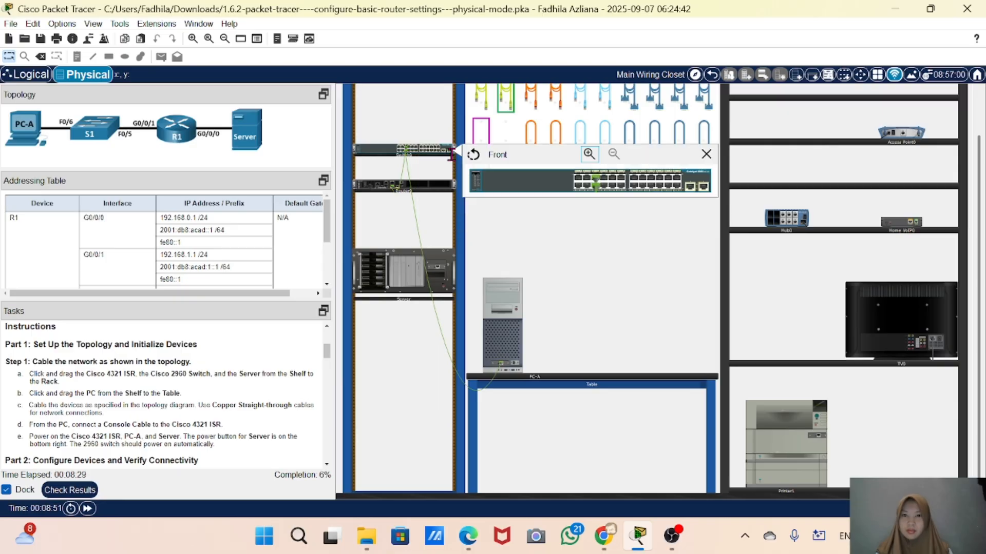
pyautogui.click(507, 135)
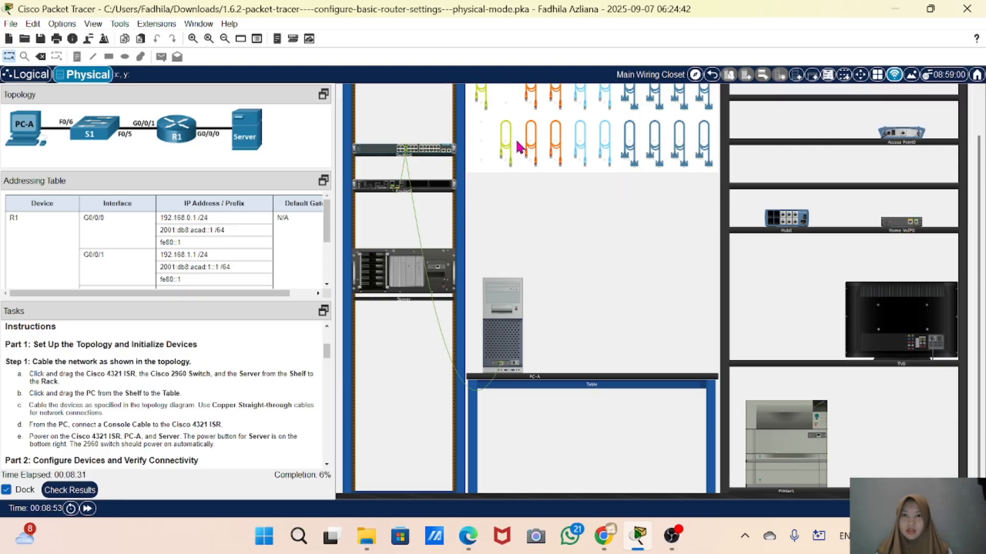
pyautogui.click(416, 153)
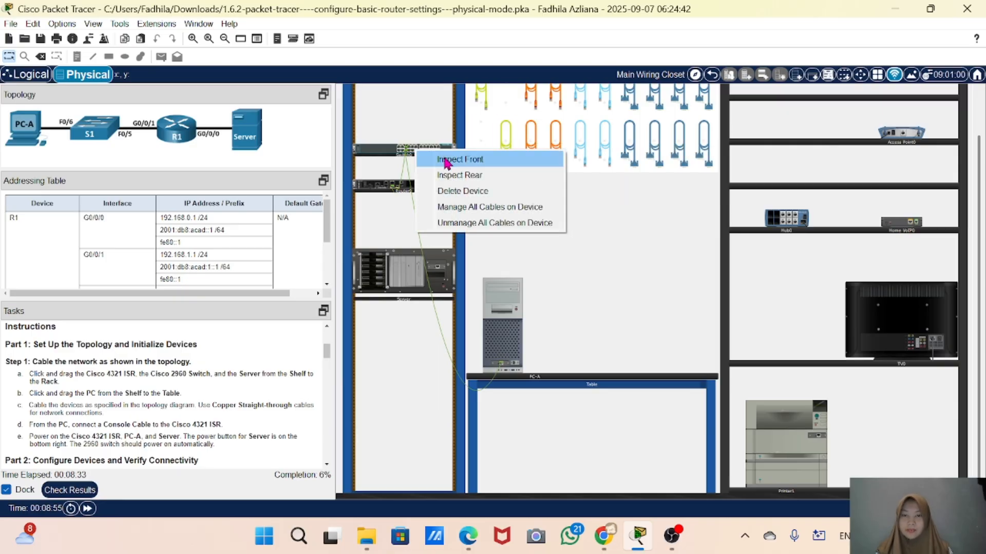
pyautogui.click(445, 162)
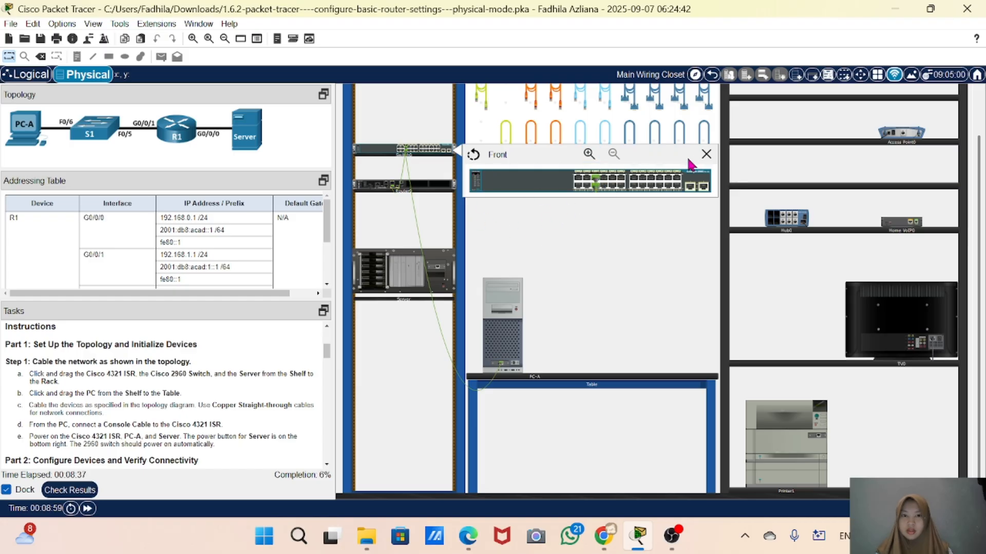
pyautogui.click(706, 154)
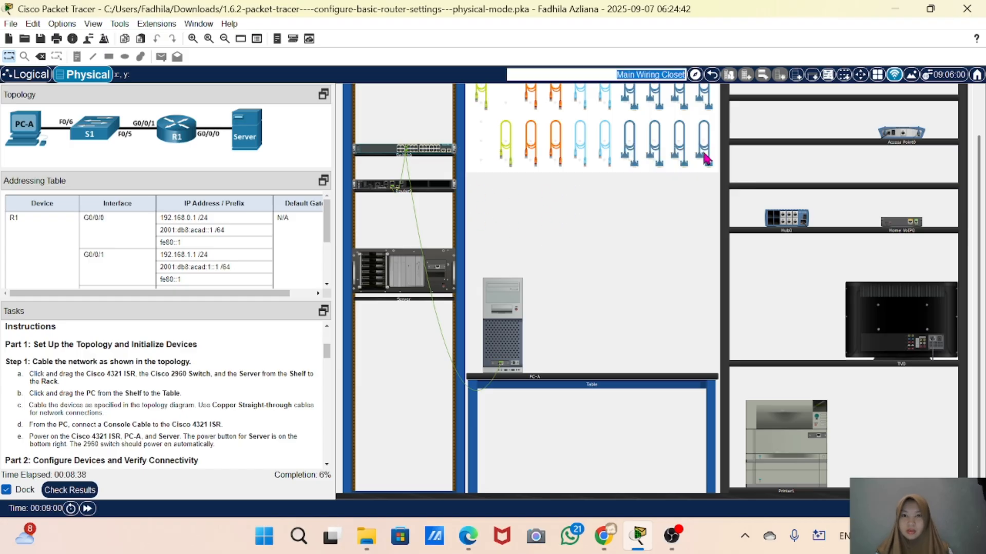
# Try to delete the router from the rack and dismiss the locked-tool notice
pyautogui.rightClick(440, 183)
pyautogui.click(466, 188)
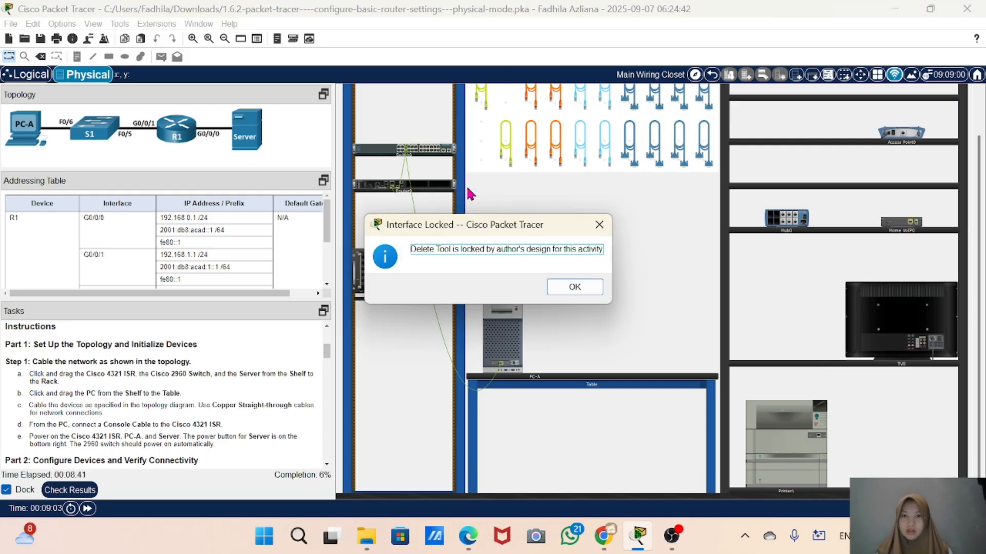
pyautogui.click(599, 225)
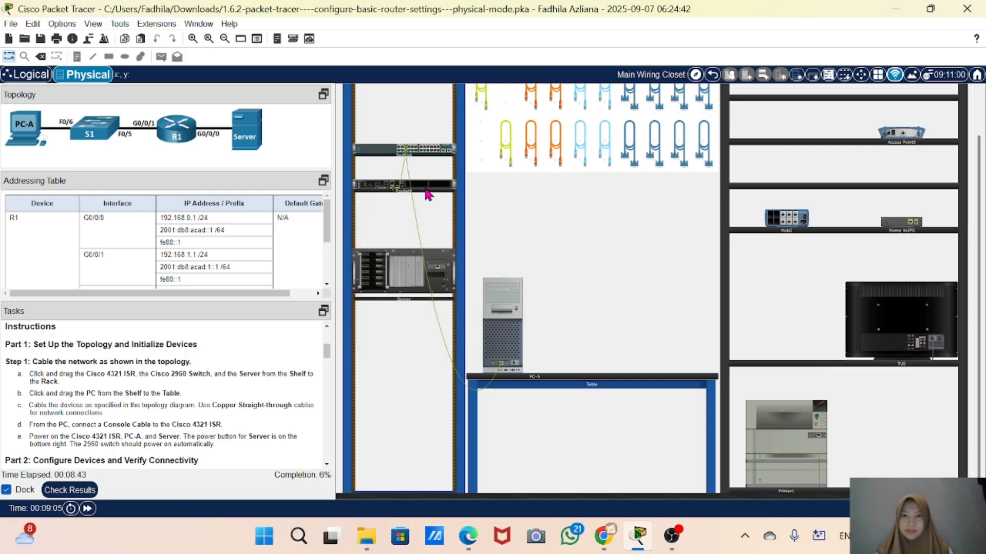
# Connect a copper straight-through cable from the router's G0/0/0 port to the server's network port
pyautogui.rightClick(427, 189)
pyautogui.click(469, 197)
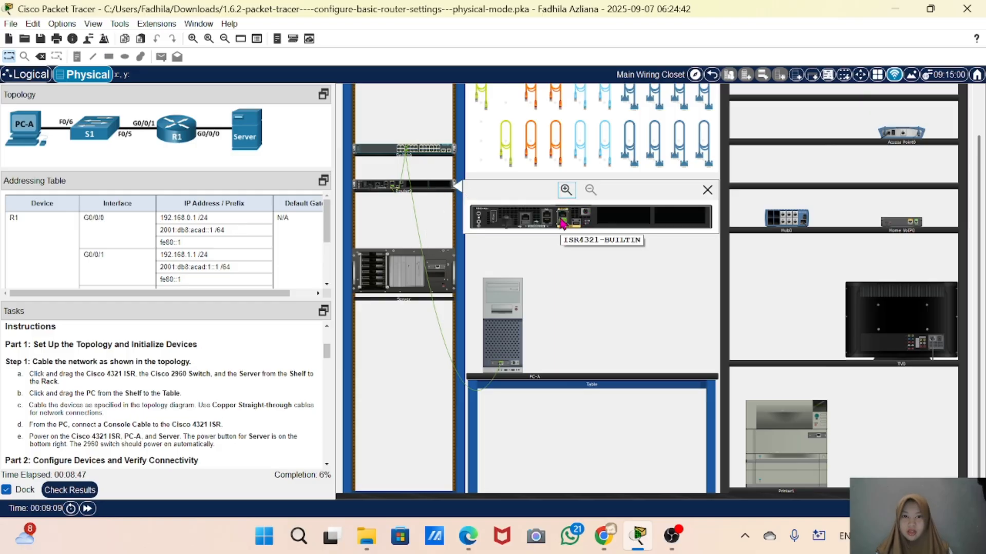
pyautogui.moveTo(563, 226)
pyautogui.moveTo(562, 222); pyautogui.dragTo(562, 215)
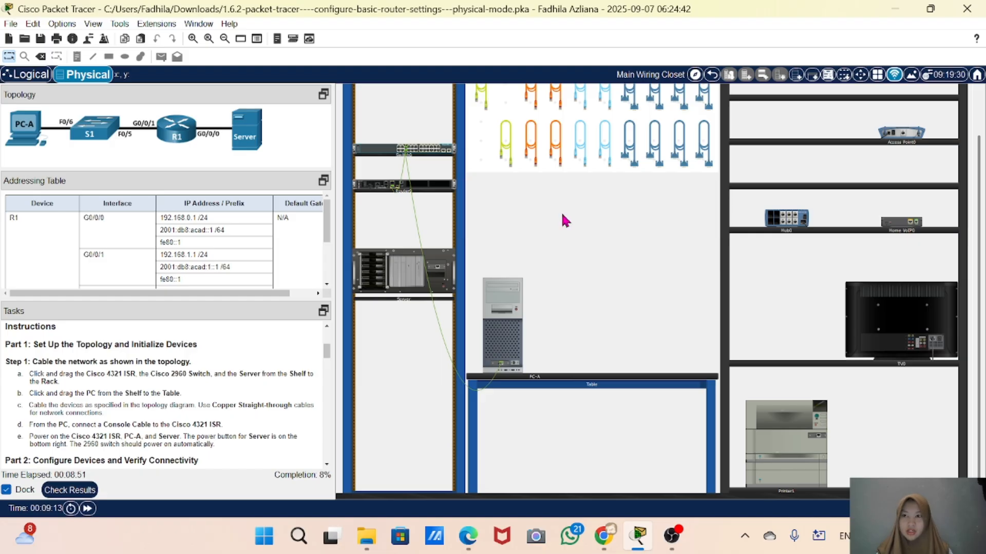
pyautogui.rightClick(442, 191)
pyautogui.click(467, 199)
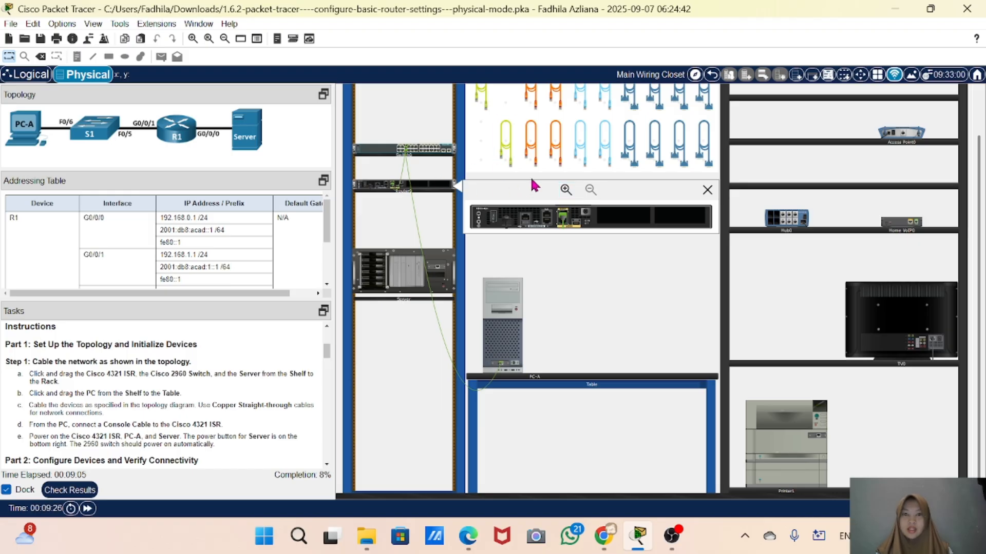
pyautogui.click(507, 145)
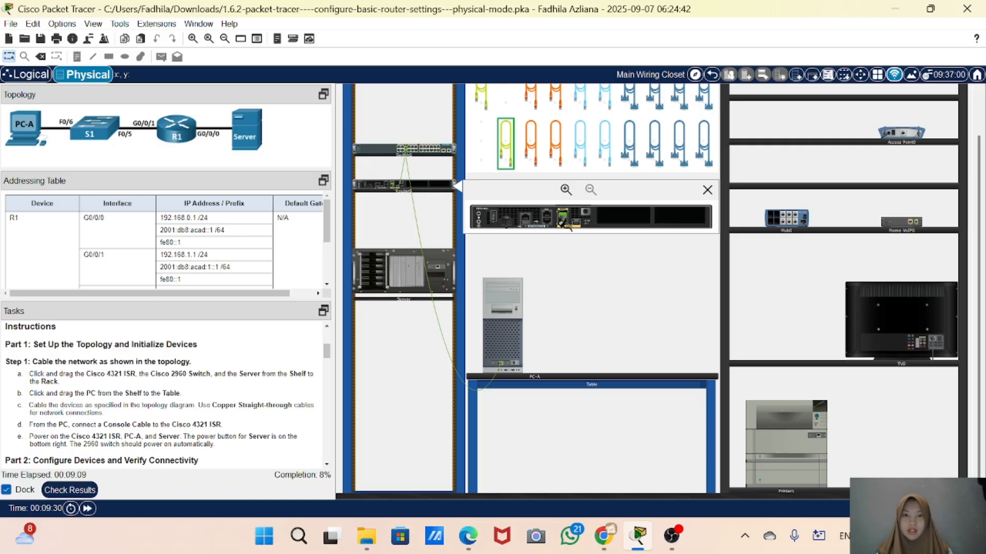
pyautogui.moveTo(562, 222)
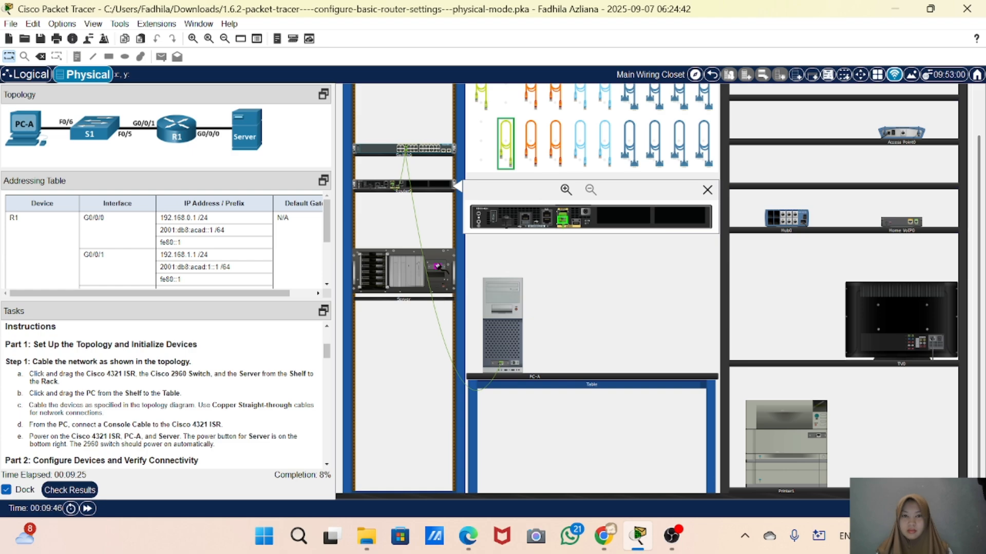
pyautogui.click(438, 266)
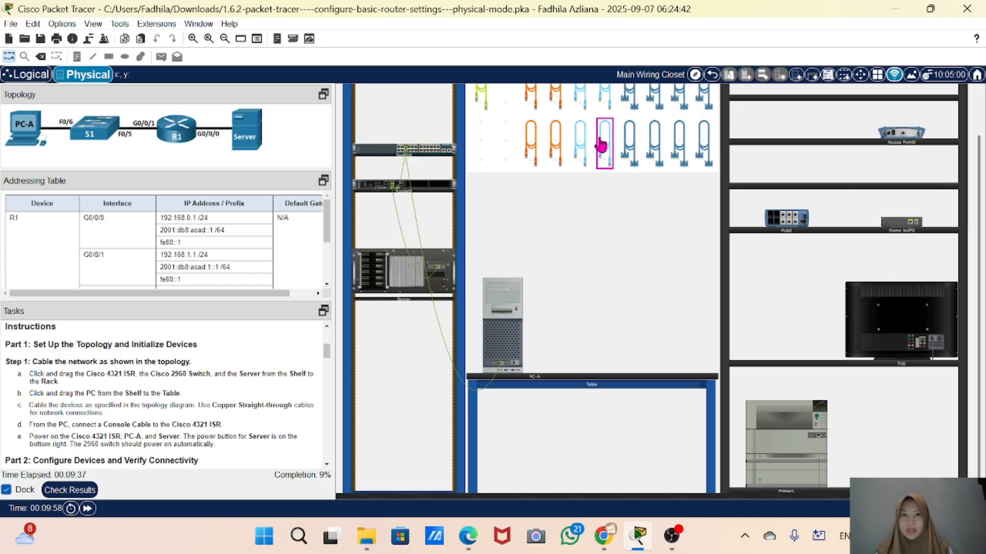
# Connect a console cable from the router's console port to PC-A's RS 232 port
pyautogui.click(582, 148)
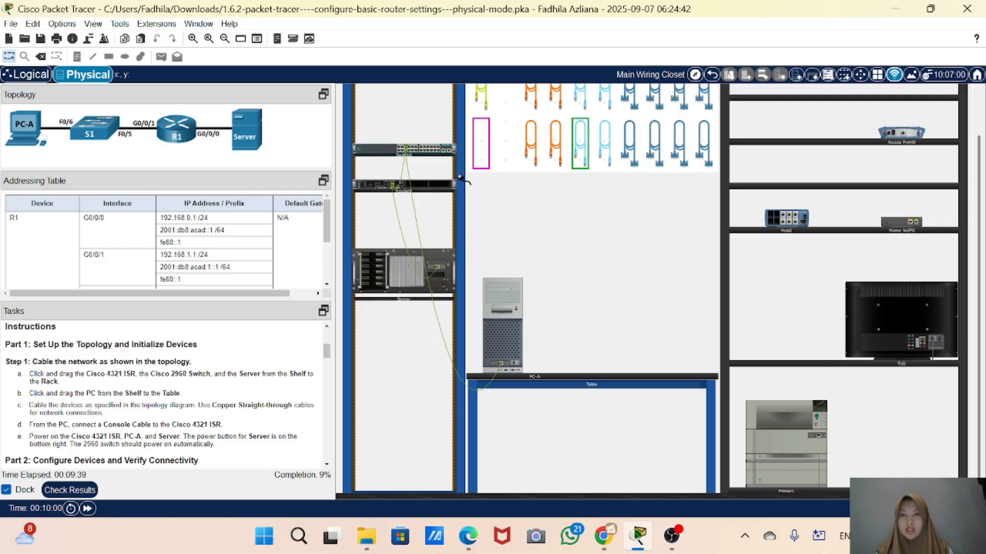
pyautogui.rightClick(426, 185)
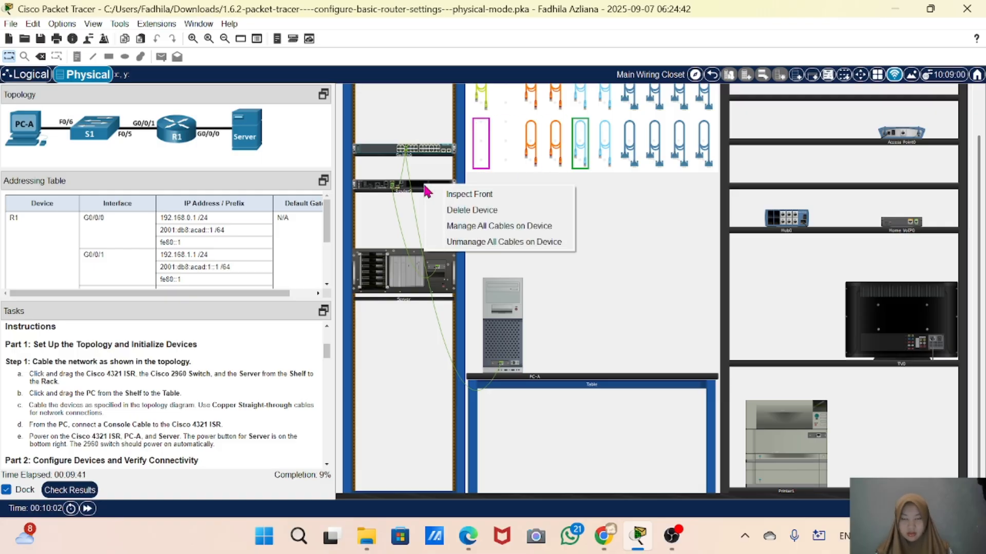
pyautogui.click(445, 195)
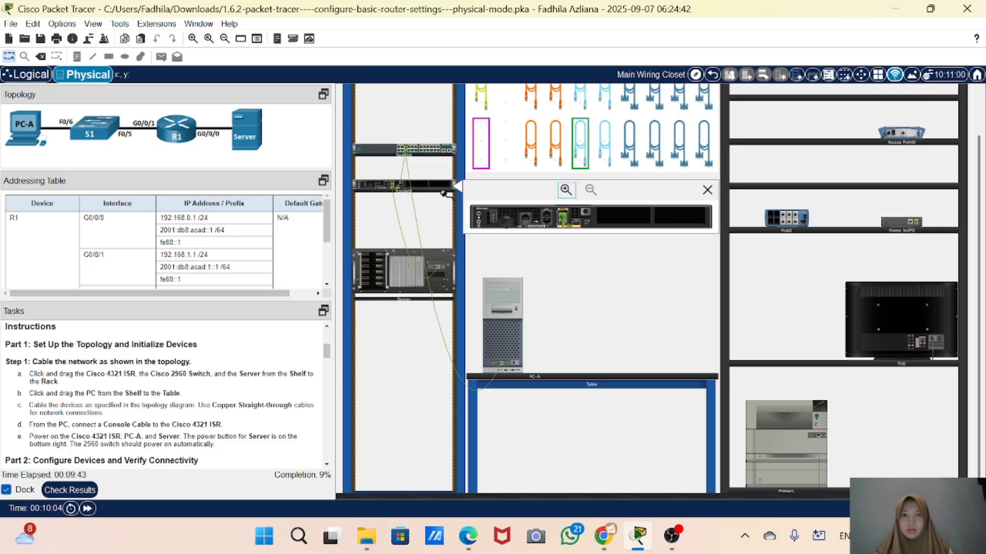
pyautogui.click(547, 222)
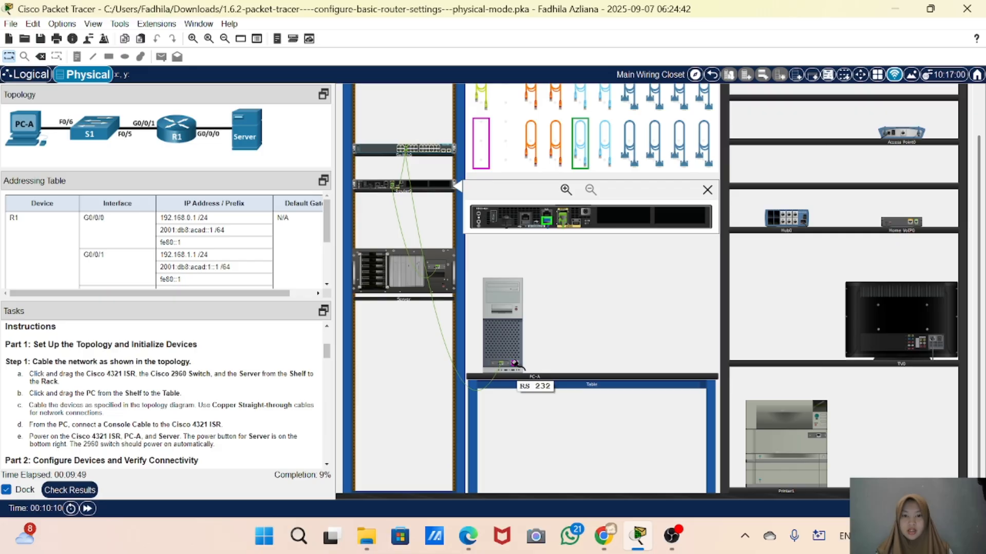
pyautogui.click(514, 363)
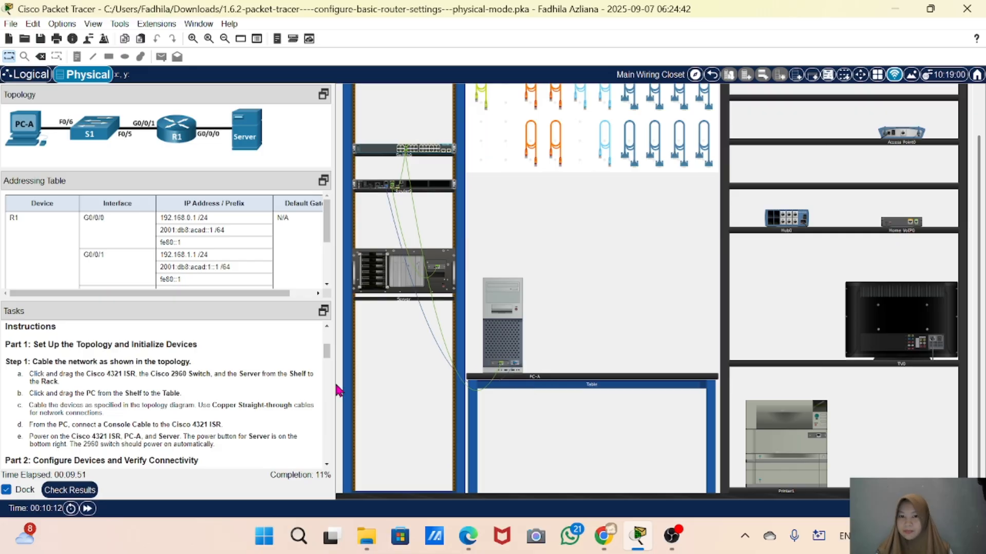
# Inspect the switch's front panel ports and close the view
pyautogui.scroll(-2, 154, 396)
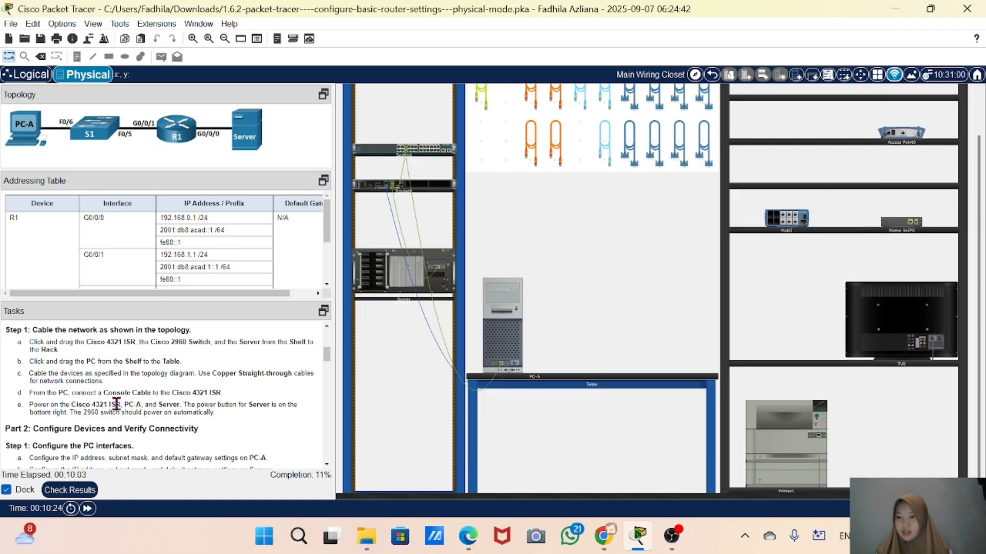
pyautogui.rightClick(374, 150)
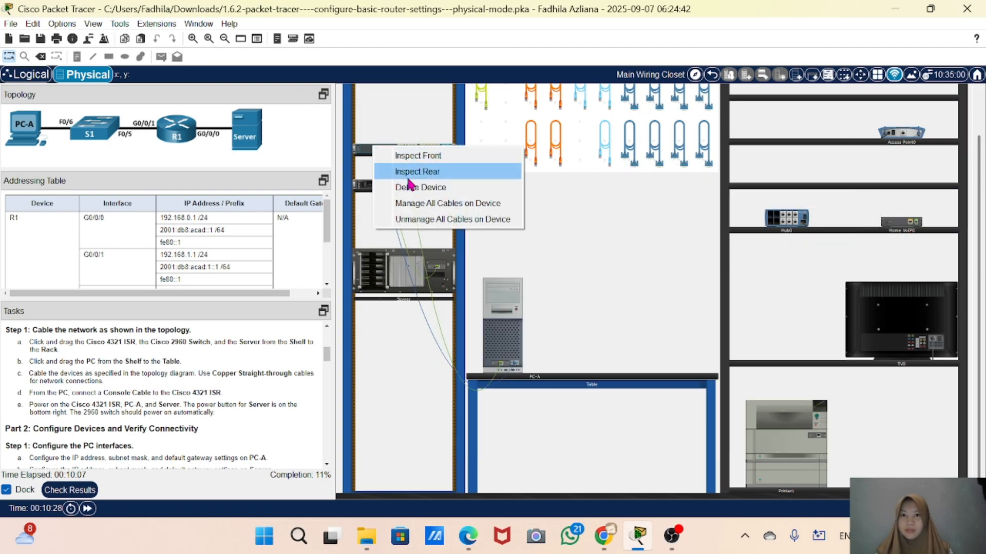
pyautogui.click(410, 156)
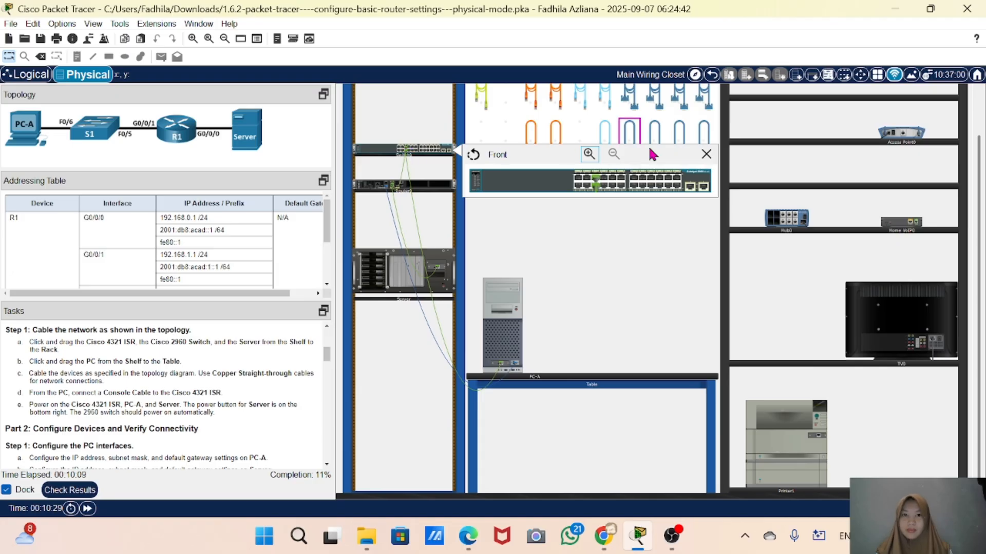
pyautogui.click(707, 156)
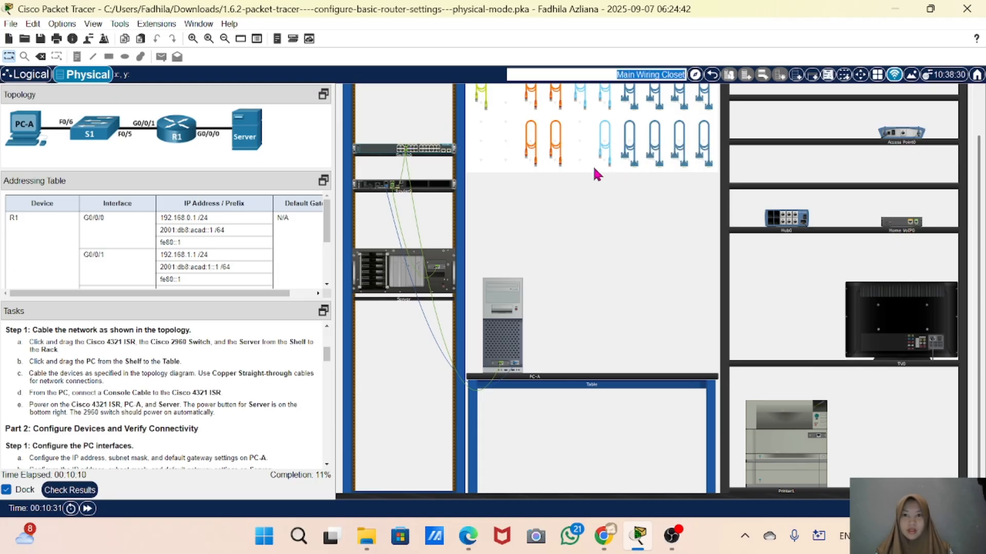
# Open the router's rear panel and switch on its power
pyautogui.rightClick(420, 190)
pyautogui.click(460, 191)
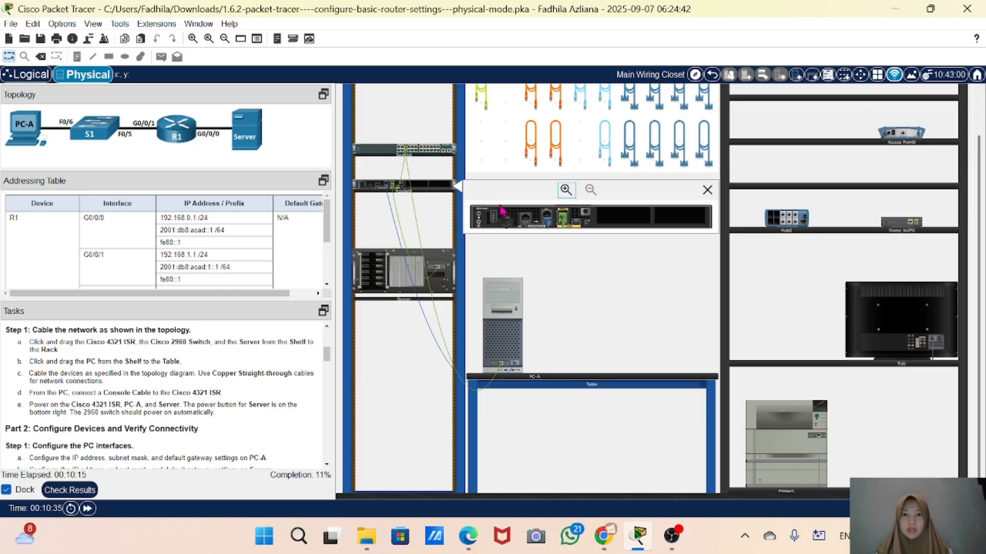
pyautogui.click(495, 223)
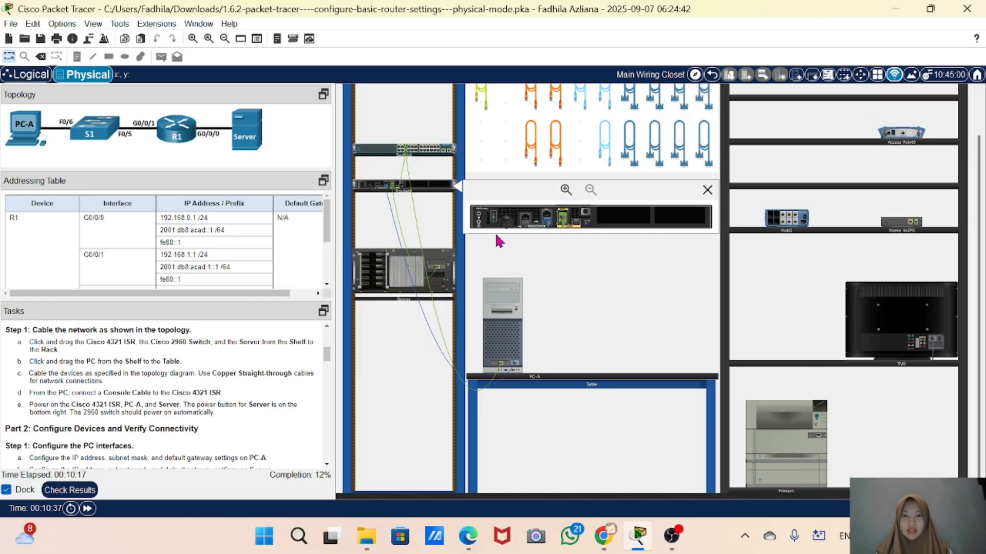
# Zoom into the rack and power on the server
pyautogui.scroll(5, 497, 227)
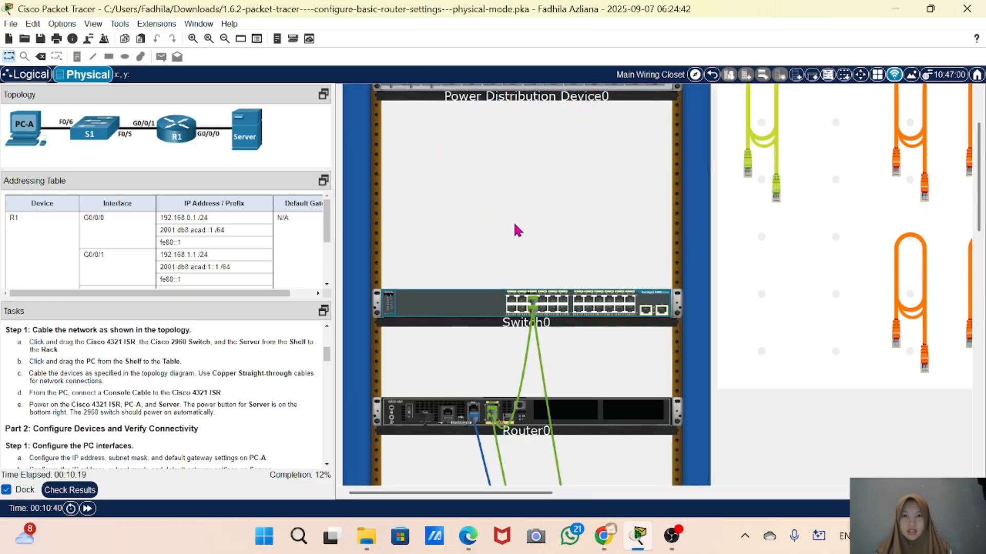
pyautogui.scroll(-2, 523, 390)
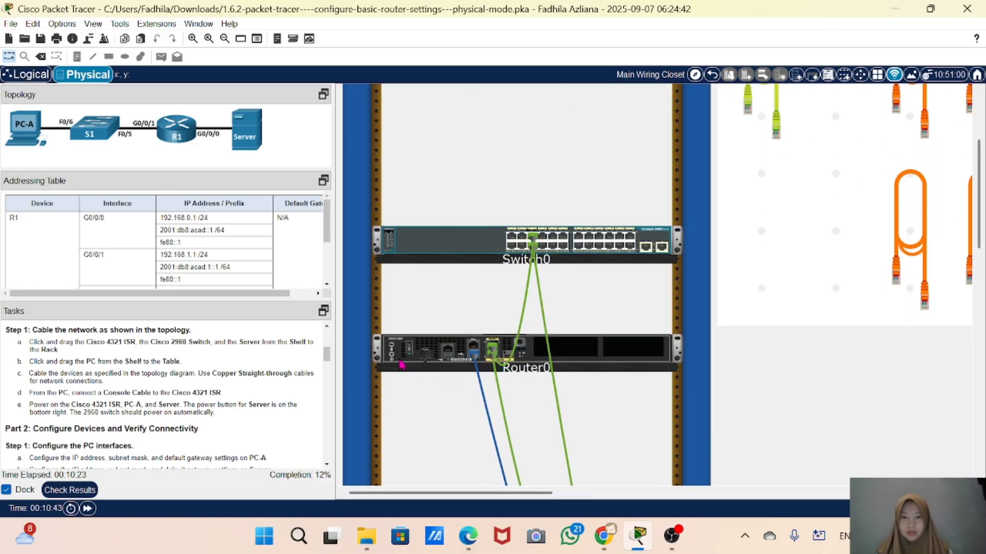
pyautogui.scroll(-4, 487, 376)
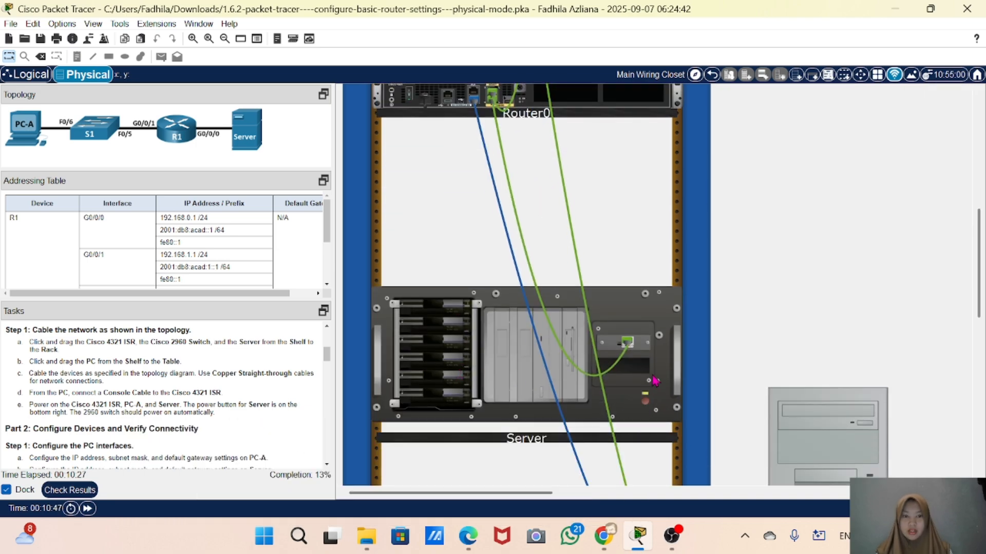
pyautogui.click(645, 403)
# Power on PC-A and zoom back out to the wiring closet
pyautogui.scroll(-3, 639, 389)
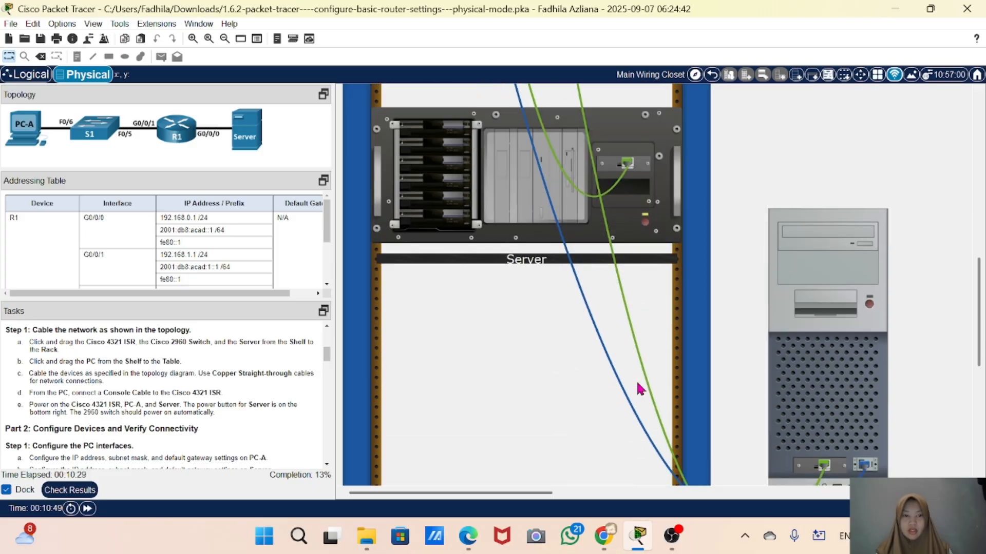
pyautogui.click(869, 305)
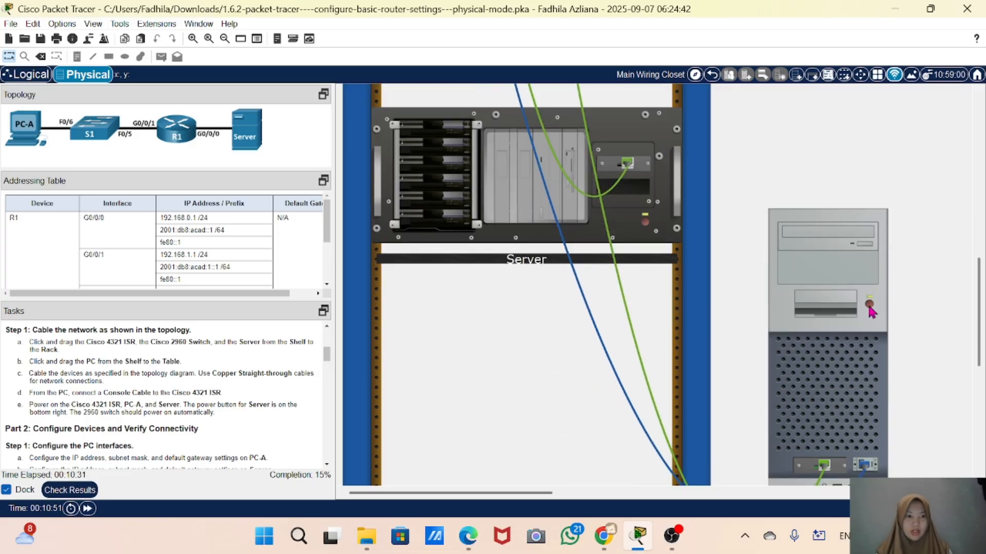
pyautogui.scroll(-3, 870, 309)
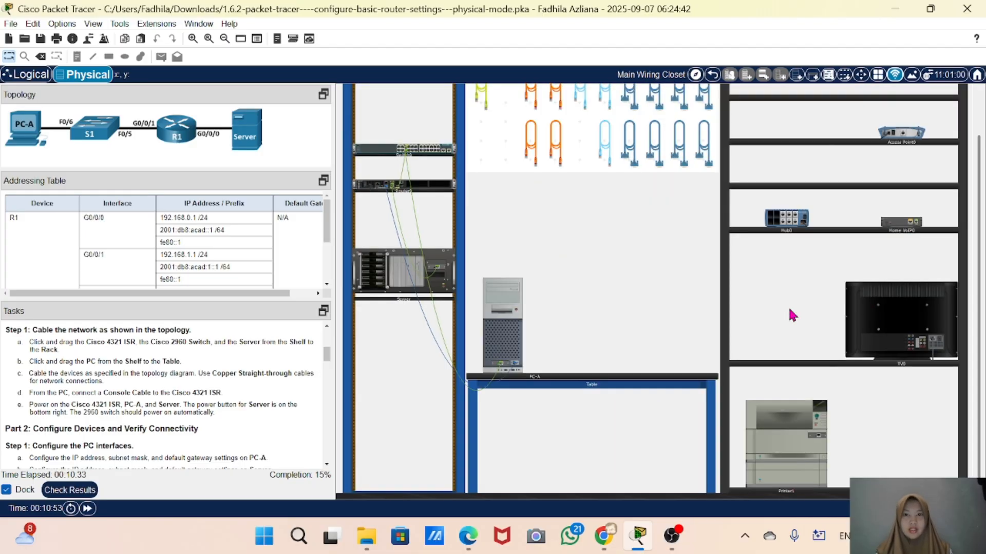
pyautogui.scroll(-2, 101, 449)
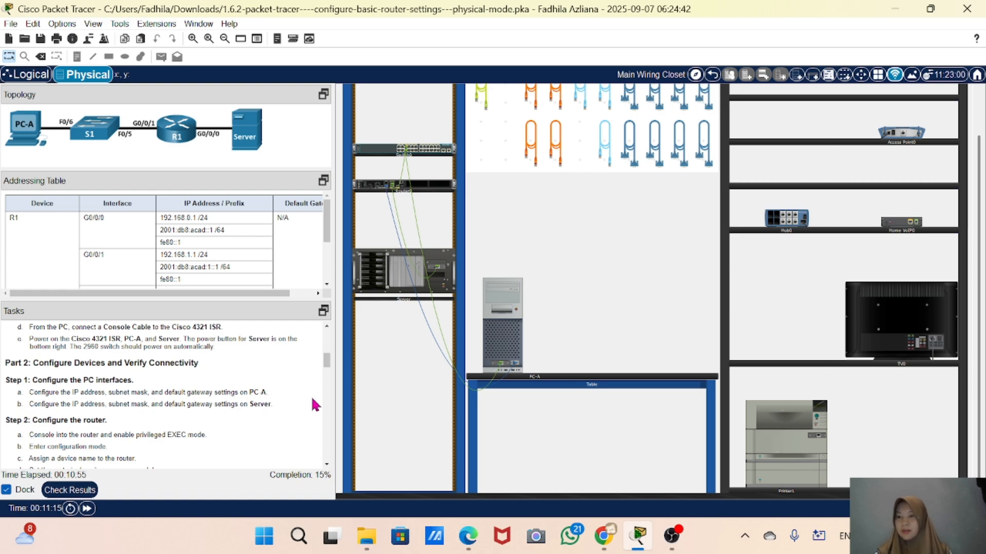
# Open PC-A's IP Configuration and set a static IPv4 address 192.168.1.10 with subnet mask 255.255.255.0
pyautogui.click(502, 341)
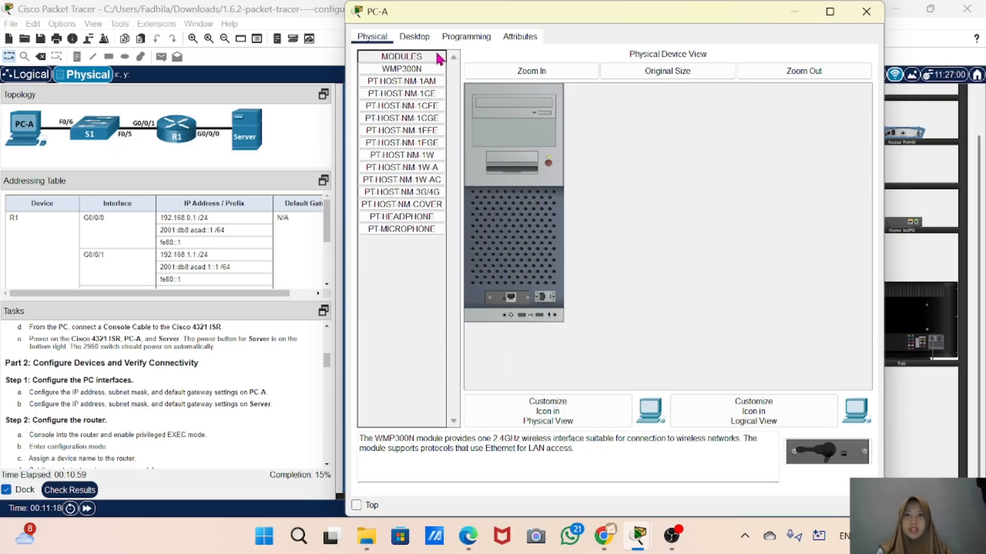
pyautogui.click(420, 39)
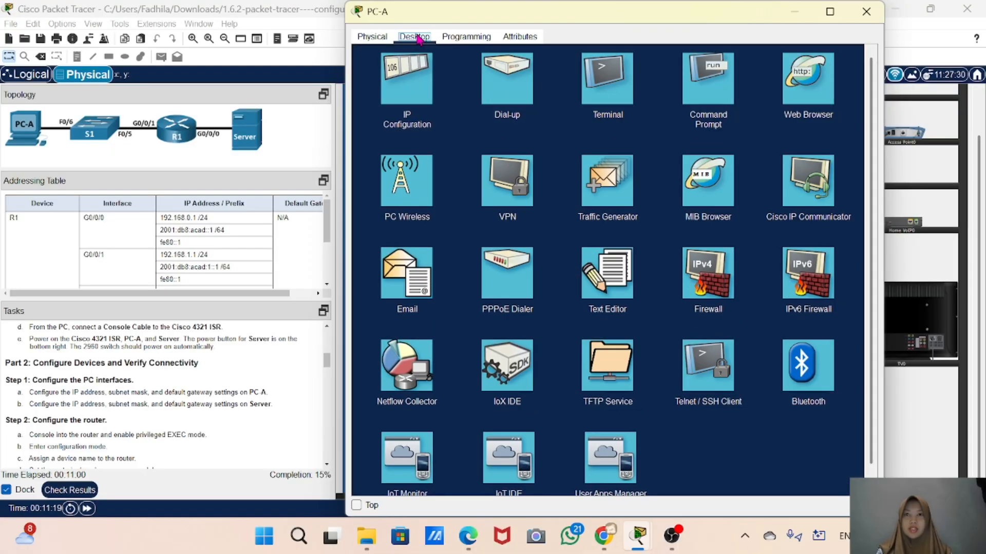
pyautogui.click(410, 95)
pyautogui.scroll(-3, 131, 228)
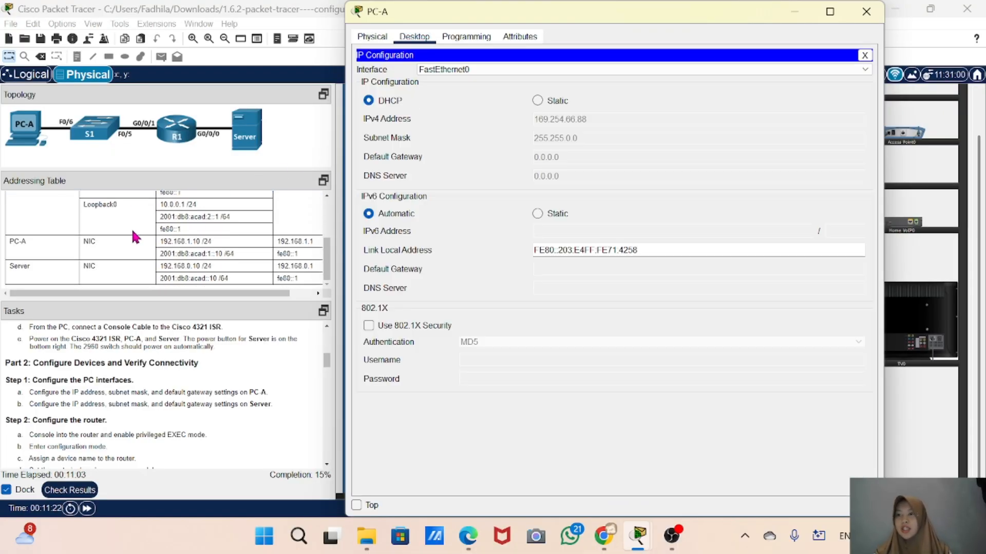
pyautogui.click(538, 101)
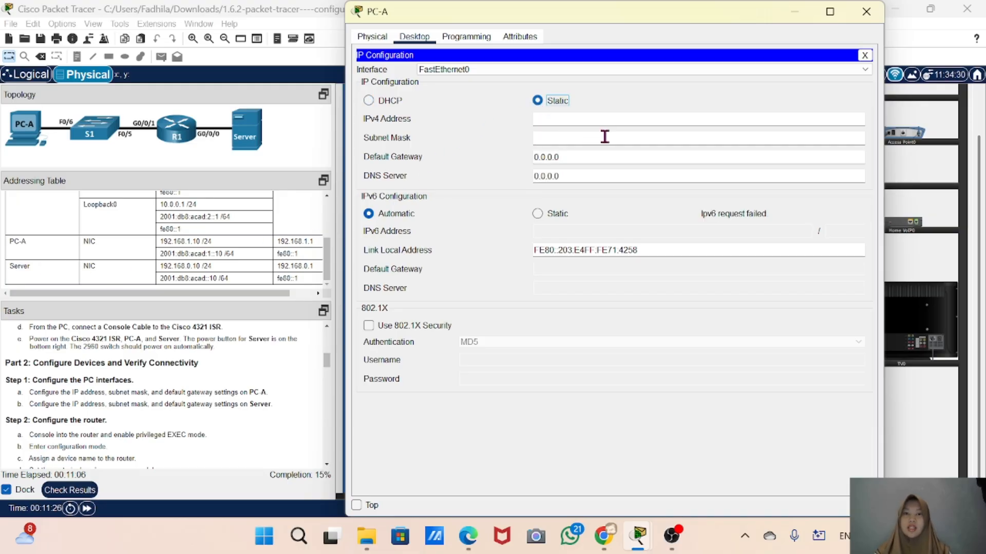
pyautogui.click(553, 119)
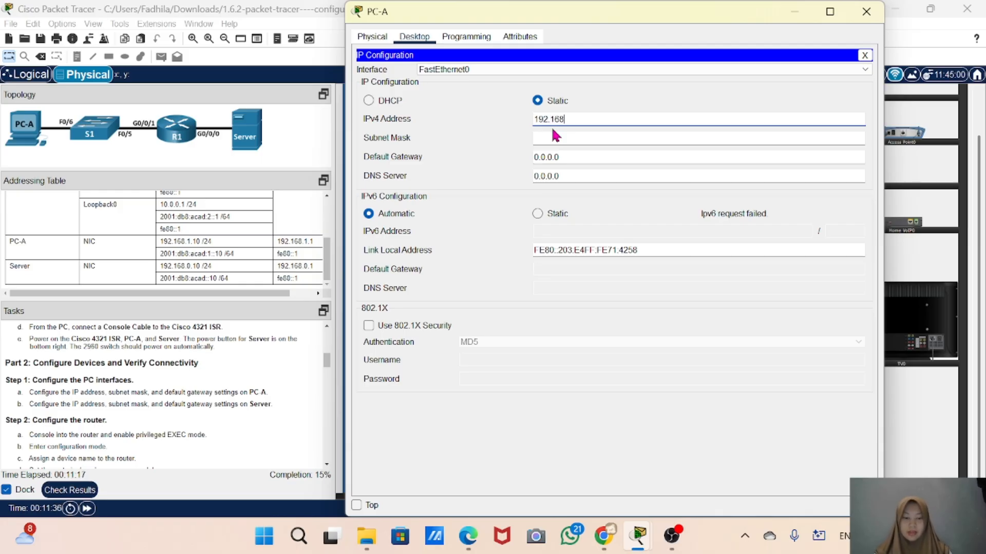
pyautogui.write('.1.10')
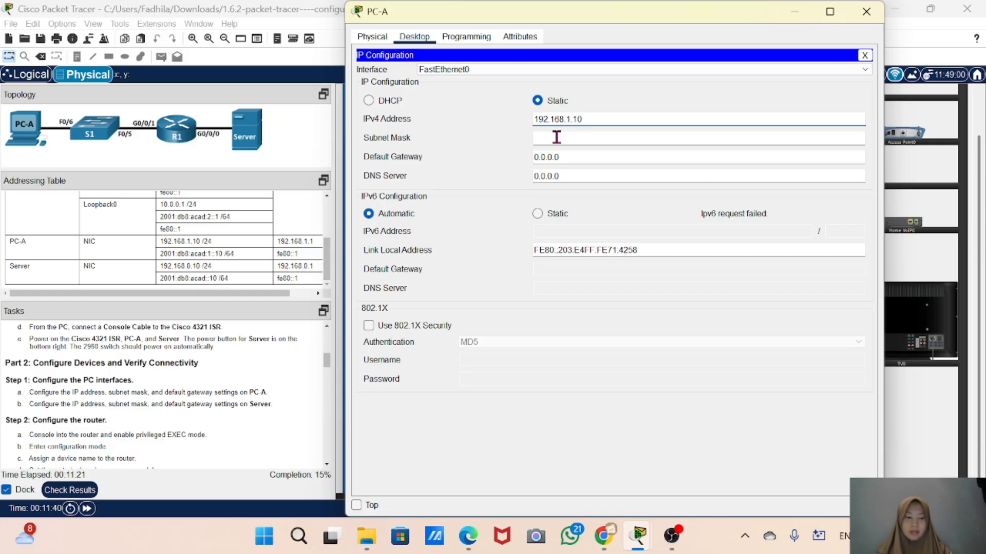
pyautogui.click(556, 137)
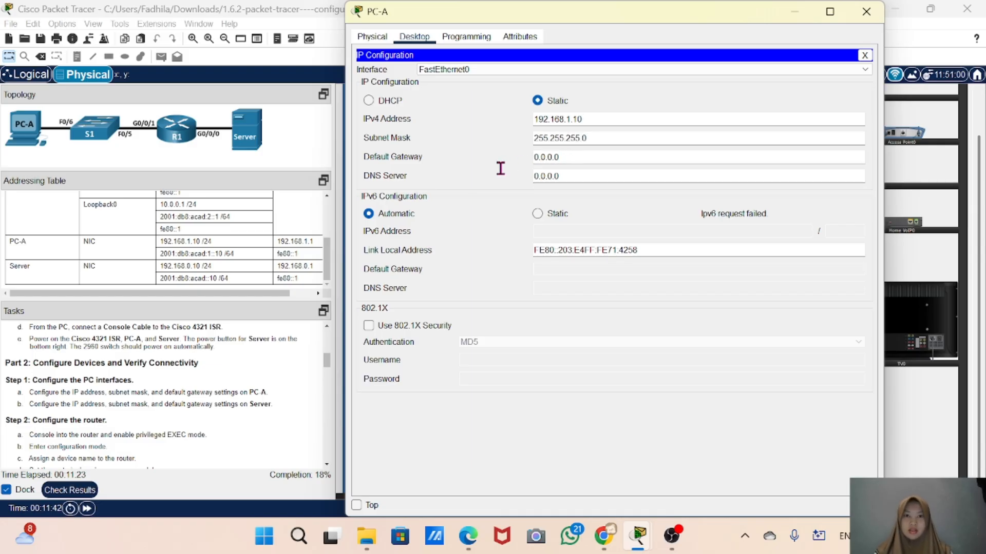
# Set PC-A's IPv4 default gateway to 192.168.1.1
pyautogui.moveTo(561, 157); pyautogui.dragTo(523, 155)
pyautogui.write('19')
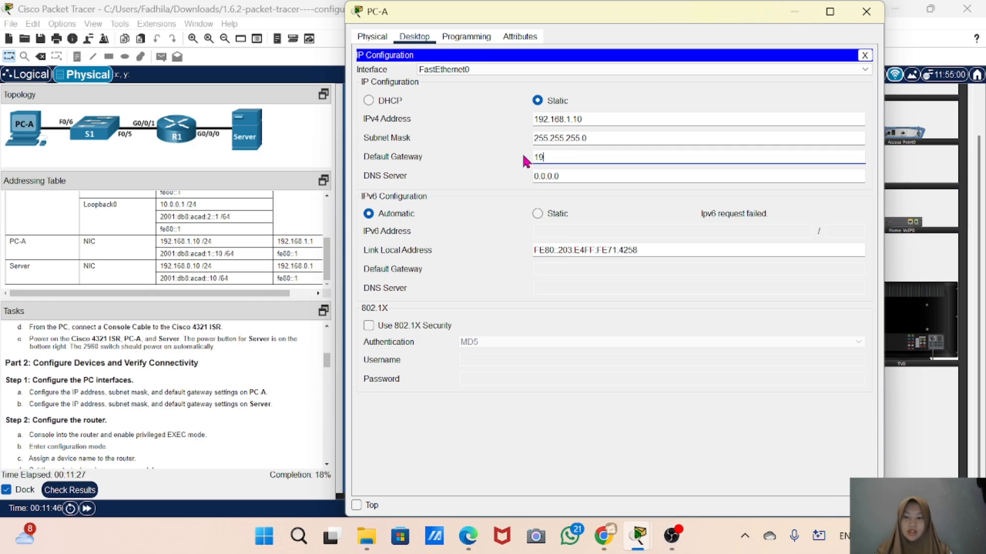
pyautogui.write('2.168.')
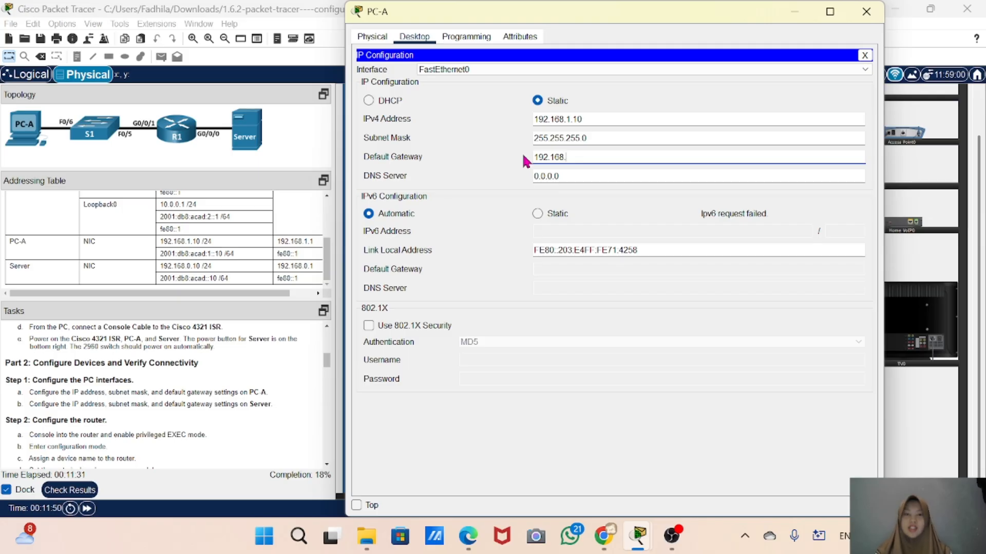
pyautogui.write('1.1')
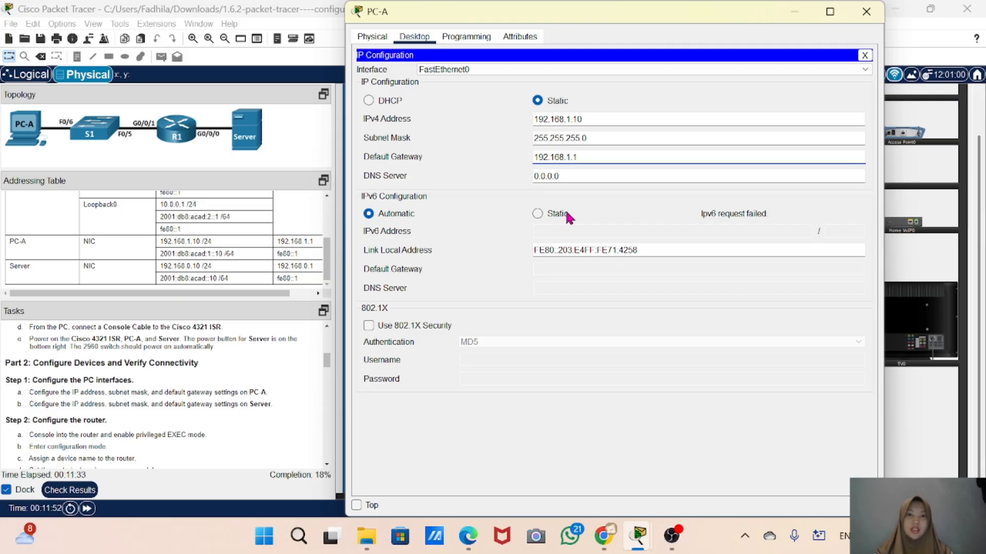
# Switch PC-A's IPv6 configuration to static and paste its IPv6 address 2001:db8:acad:1::10 copied from the addressing table
pyautogui.click(537, 214)
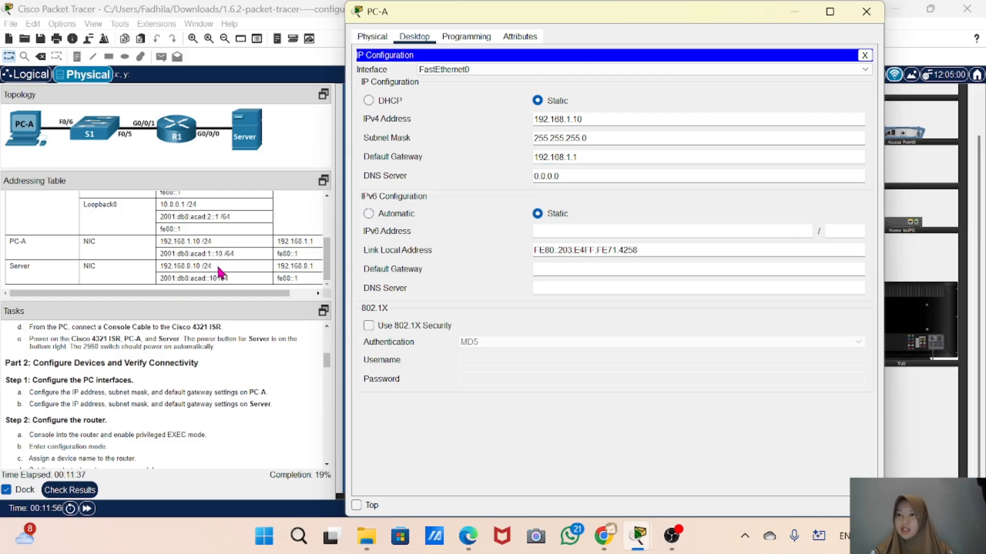
pyautogui.click(232, 254)
pyautogui.moveTo(232, 253); pyautogui.dragTo(169, 254)
pyautogui.rightClick(169, 254)
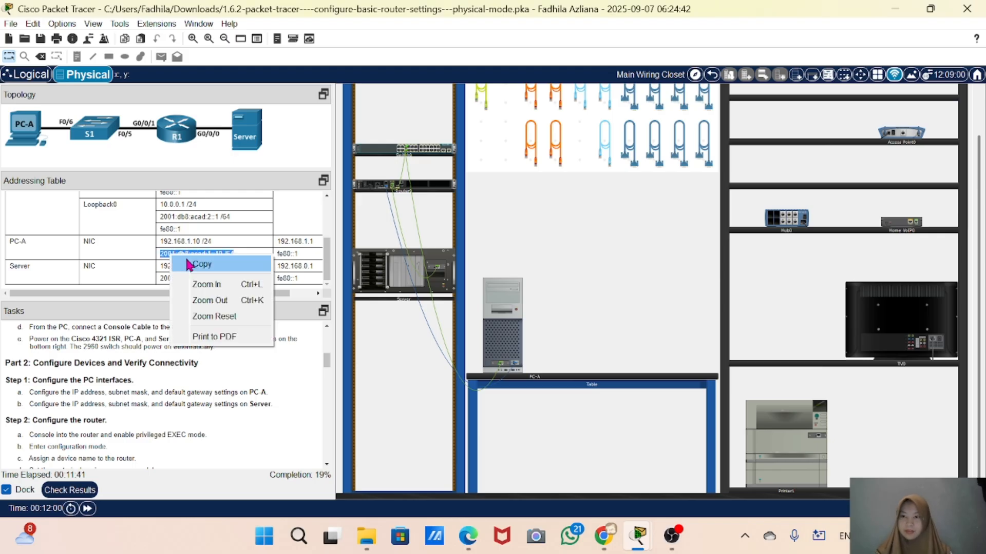
pyautogui.click(189, 263)
pyautogui.click(498, 336)
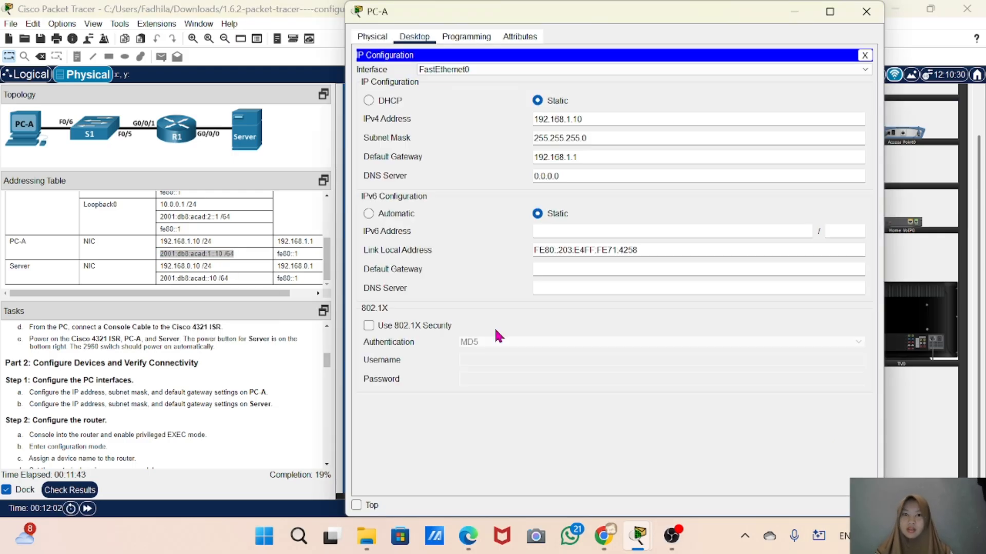
pyautogui.click(552, 233)
pyautogui.rightClick(552, 232)
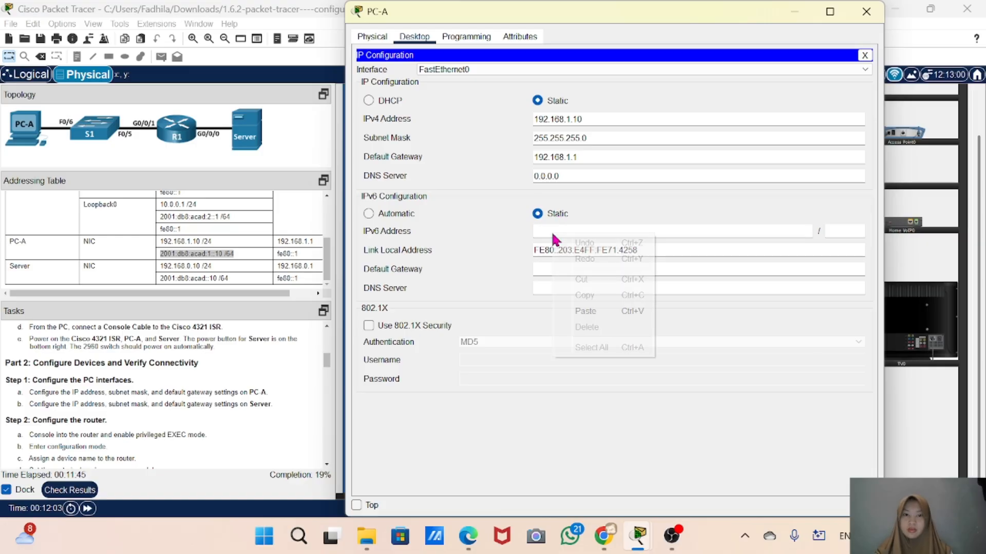
pyautogui.click(601, 313)
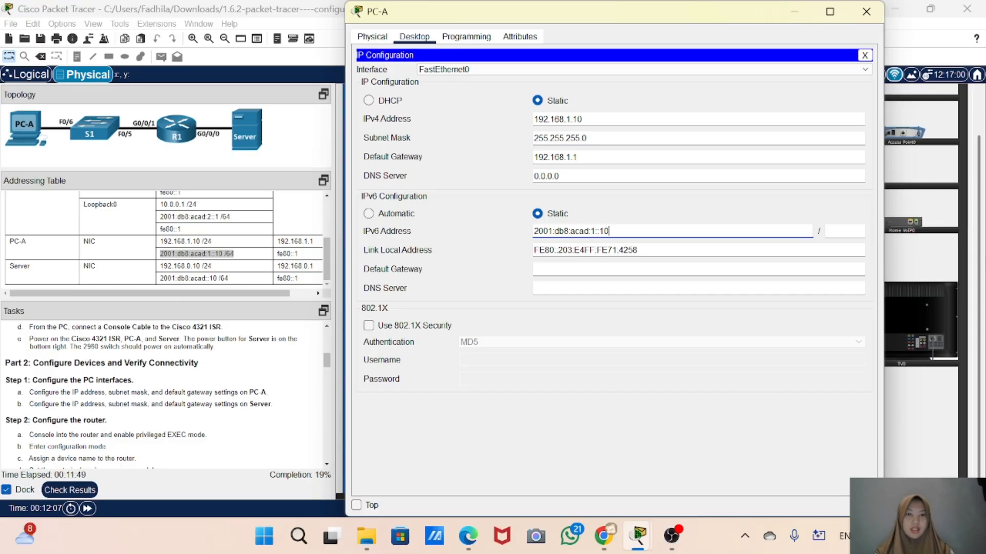
# Set PC-A's IPv6 prefix length to 64 and IPv6 default gateway to fe80::1, then close the PC-A window
pyautogui.click(851, 234)
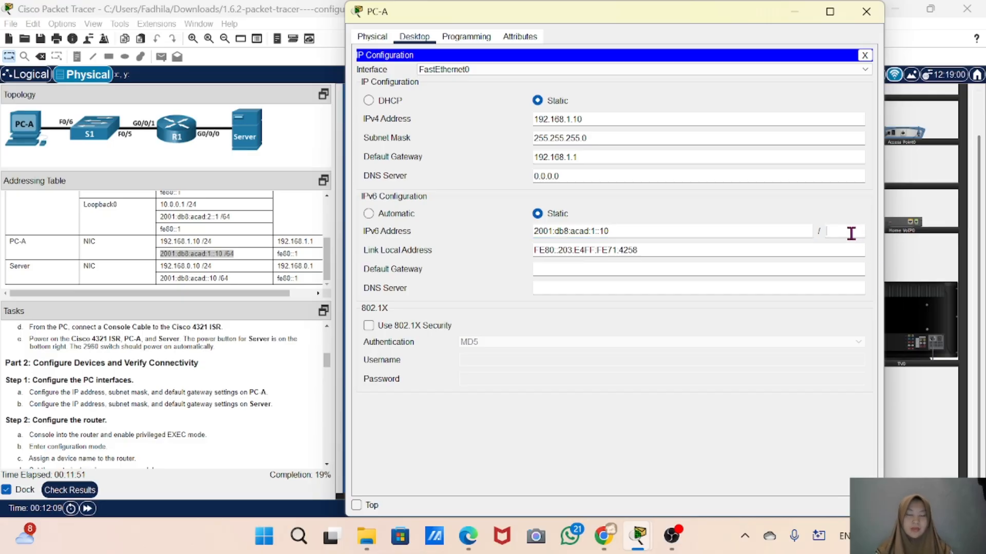
pyautogui.write('64')
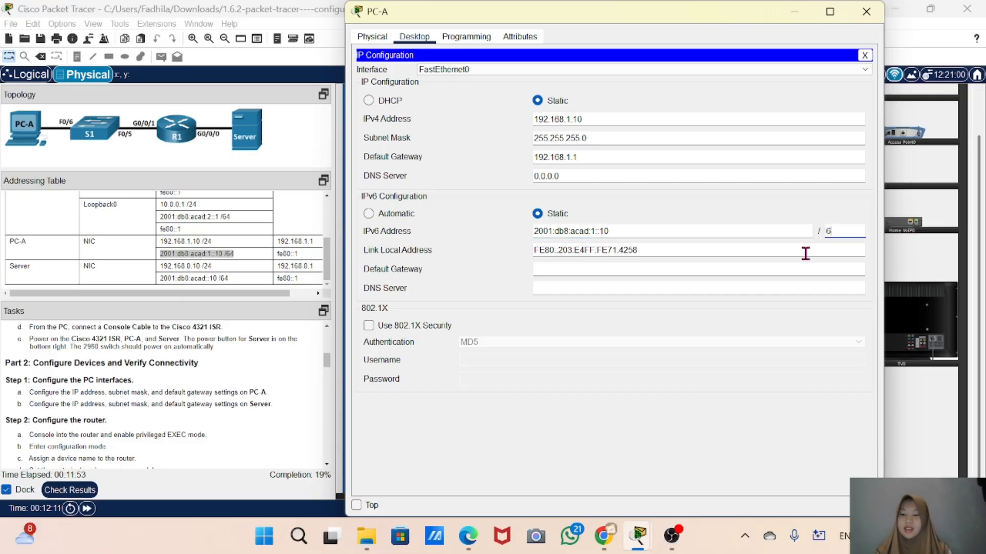
pyautogui.click(557, 269)
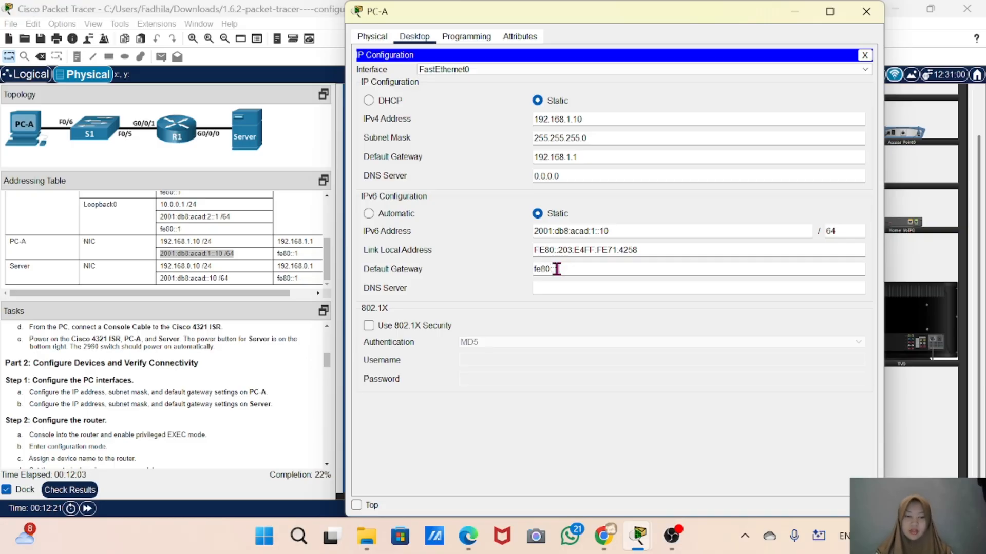
pyautogui.click(866, 12)
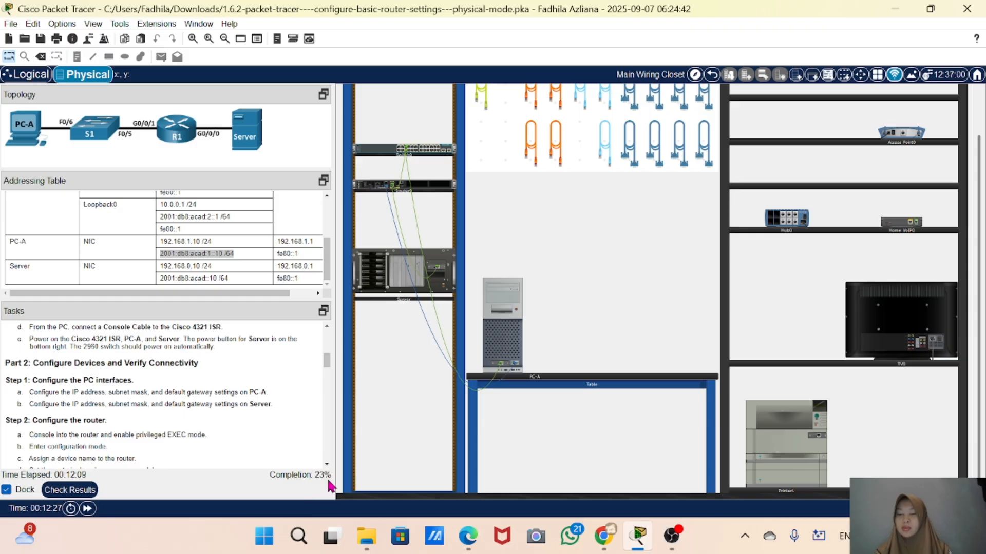
# Check the activity results and review the assessment items list for correct and incorrect entries
pyautogui.click(77, 490)
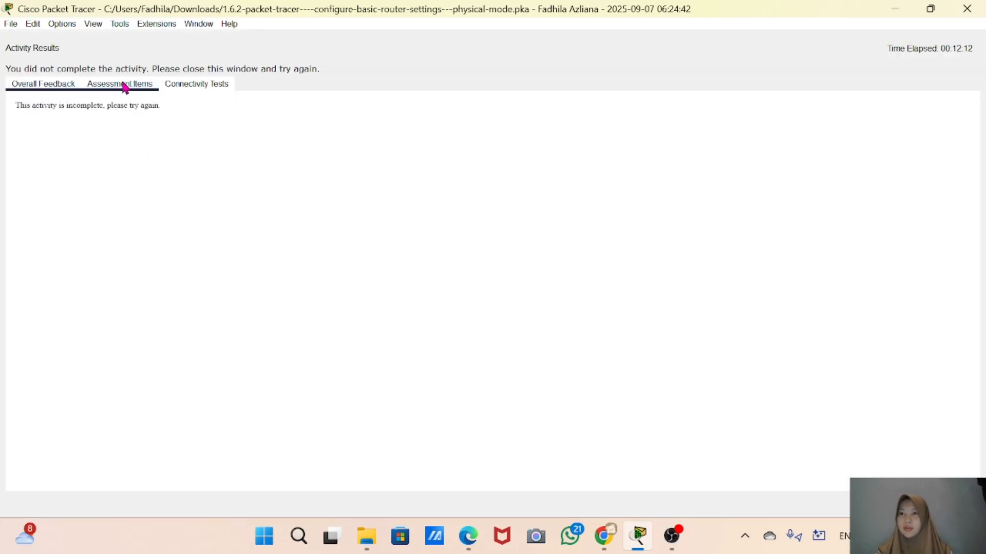
pyautogui.click(121, 84)
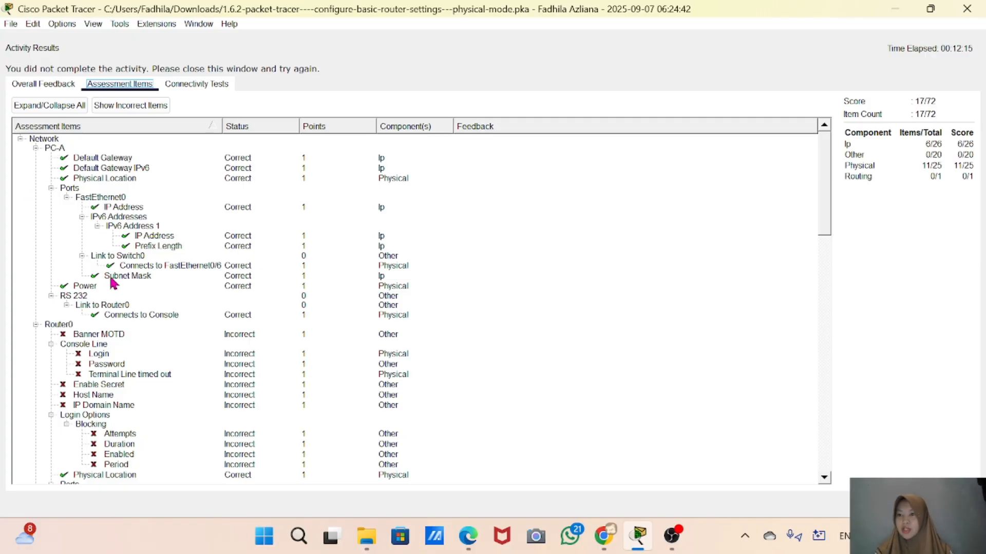
pyautogui.scroll(-5, 118, 327)
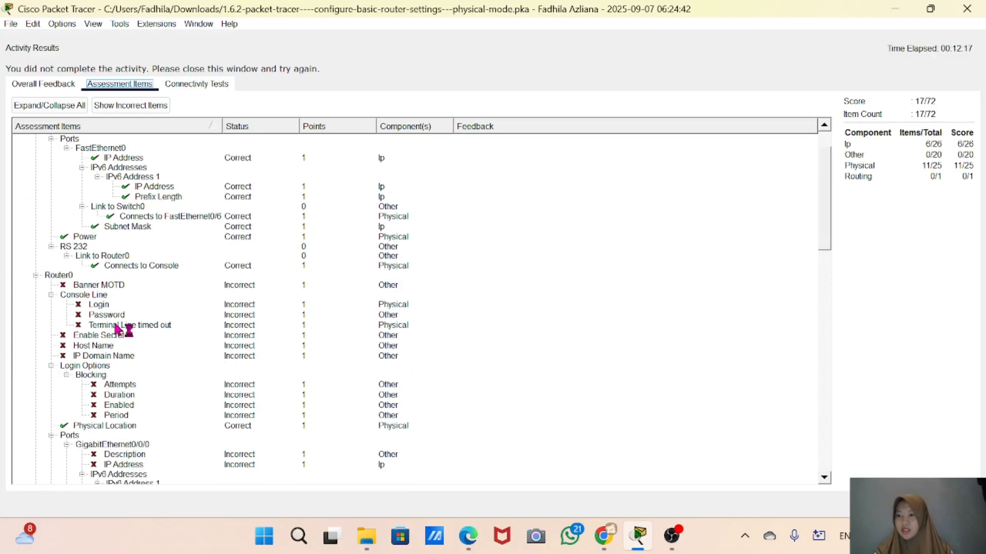
pyautogui.scroll(-4, 116, 329)
pyautogui.scroll(-2, 117, 329)
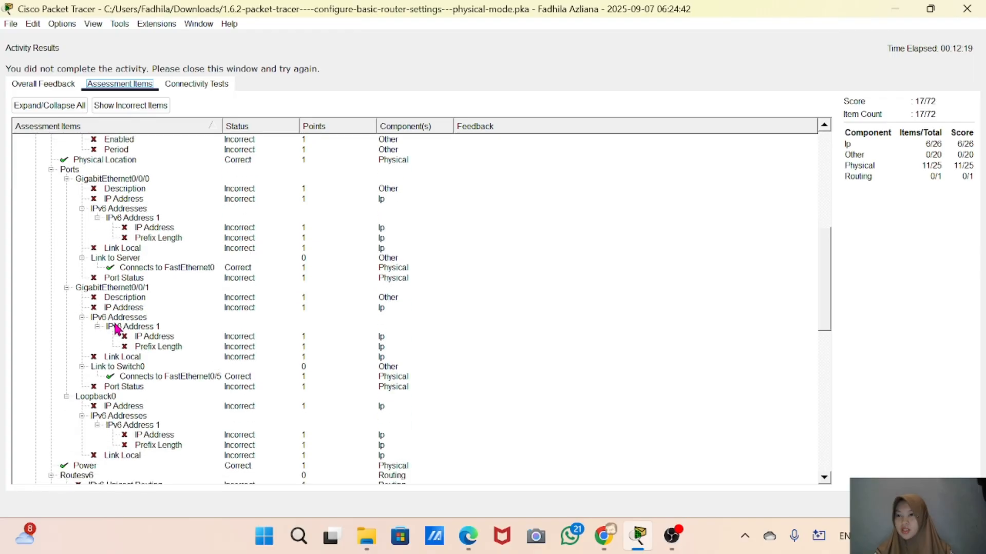
pyautogui.scroll(4, 117, 329)
pyautogui.scroll(-12, 117, 329)
pyautogui.scroll(-7, 117, 329)
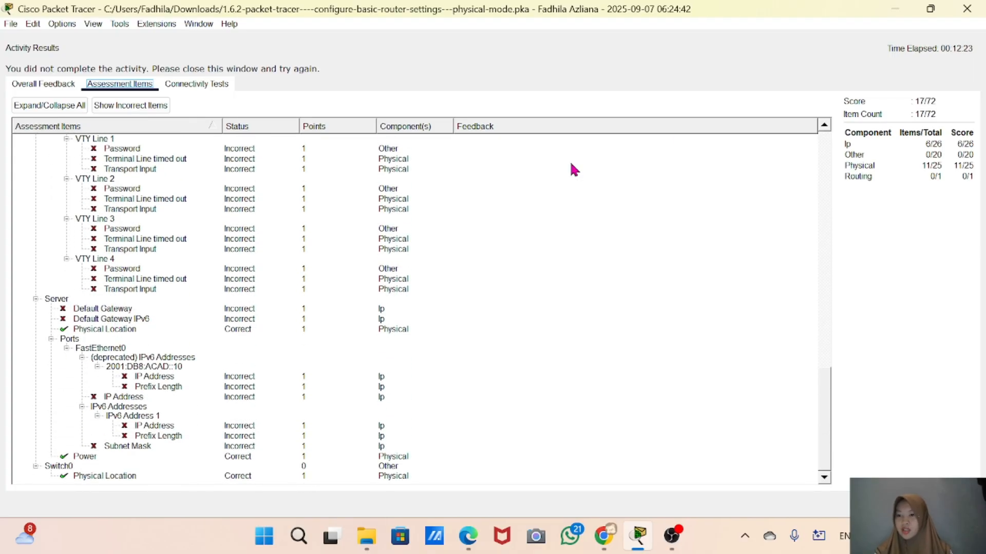
pyautogui.click(967, 8)
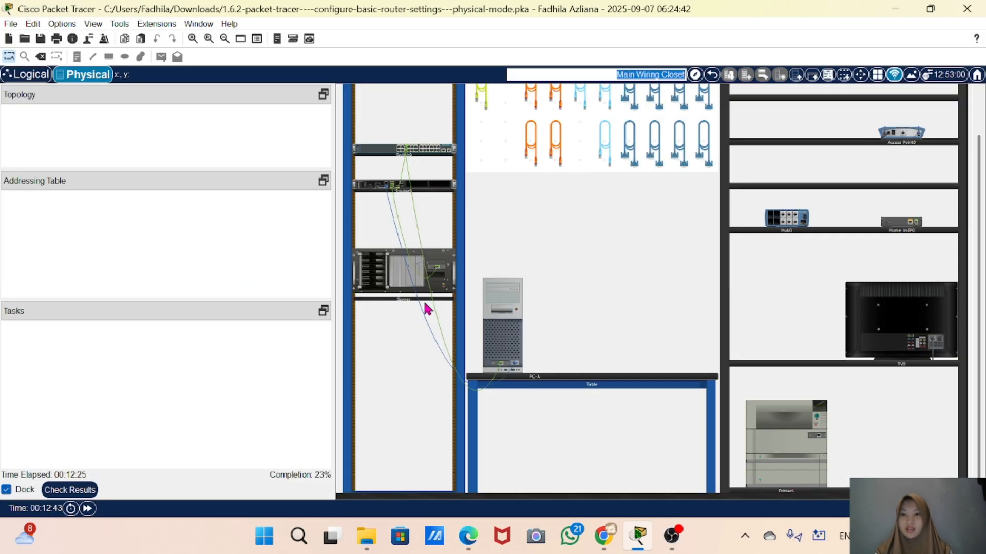
# Open the Server's IP Configuration, choose static addressing and set IPv4 address 192.168.0.10 with subnet mask 255.255.255.0
pyautogui.click(395, 276)
pyautogui.click(473, 37)
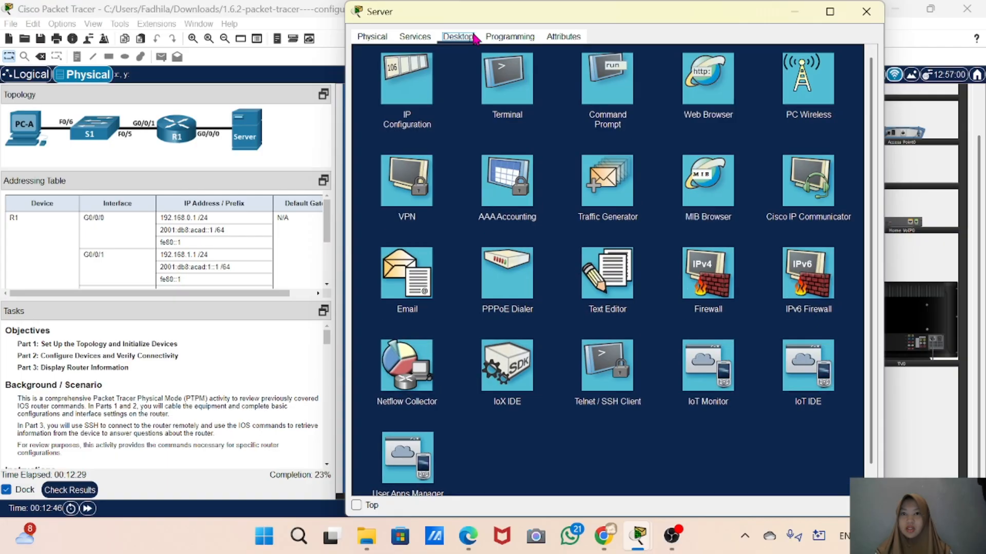
pyautogui.click(392, 96)
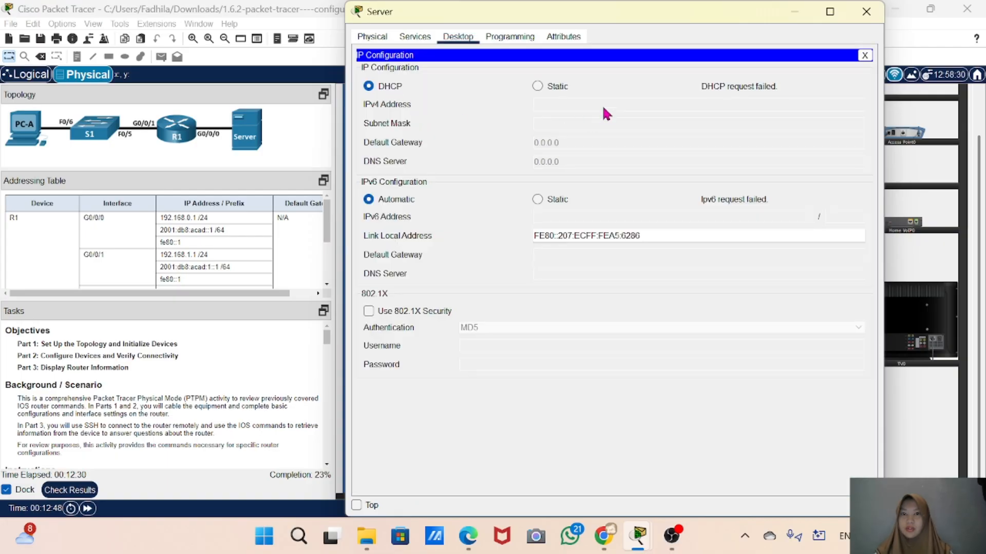
pyautogui.click(537, 85)
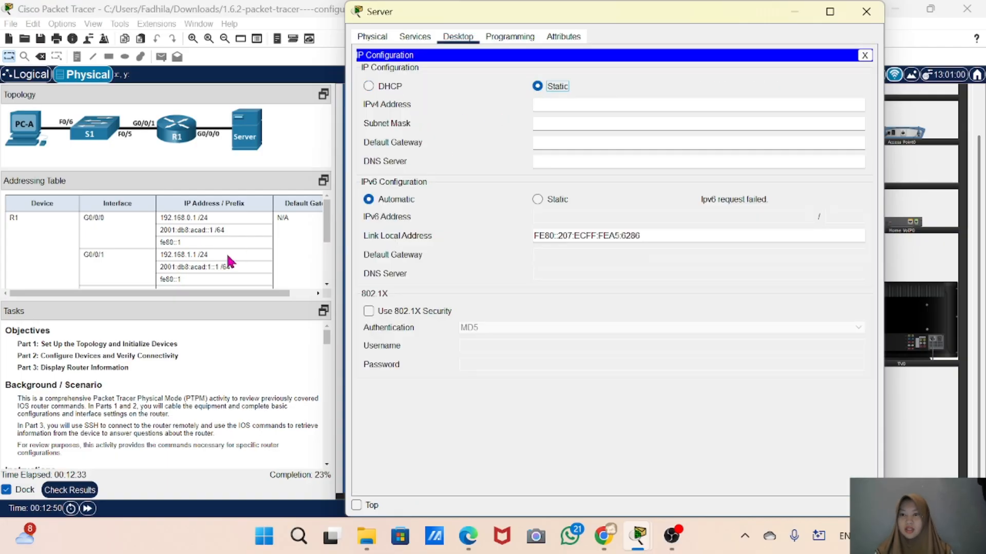
pyautogui.scroll(-3, 228, 257)
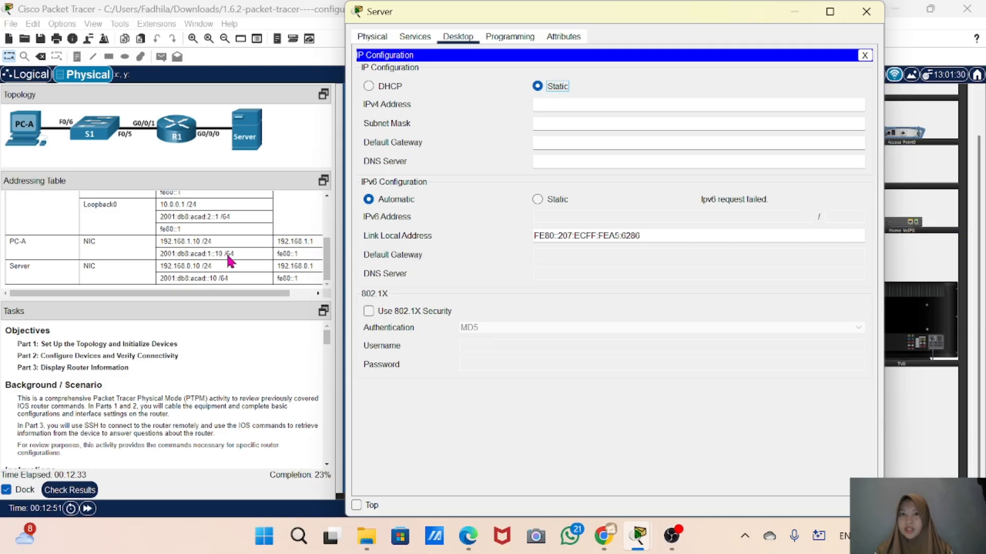
pyautogui.click(569, 102)
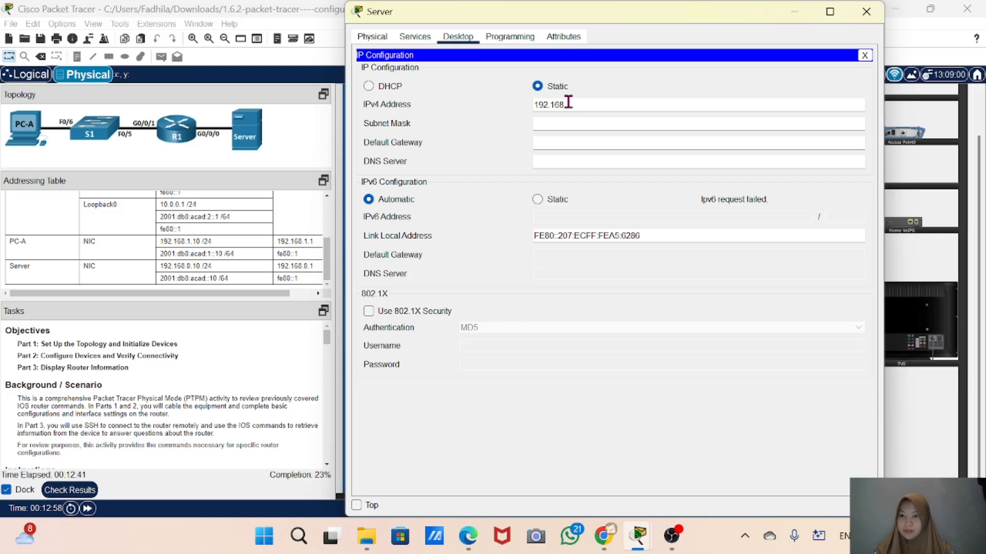
pyautogui.write('192.168.0.10')
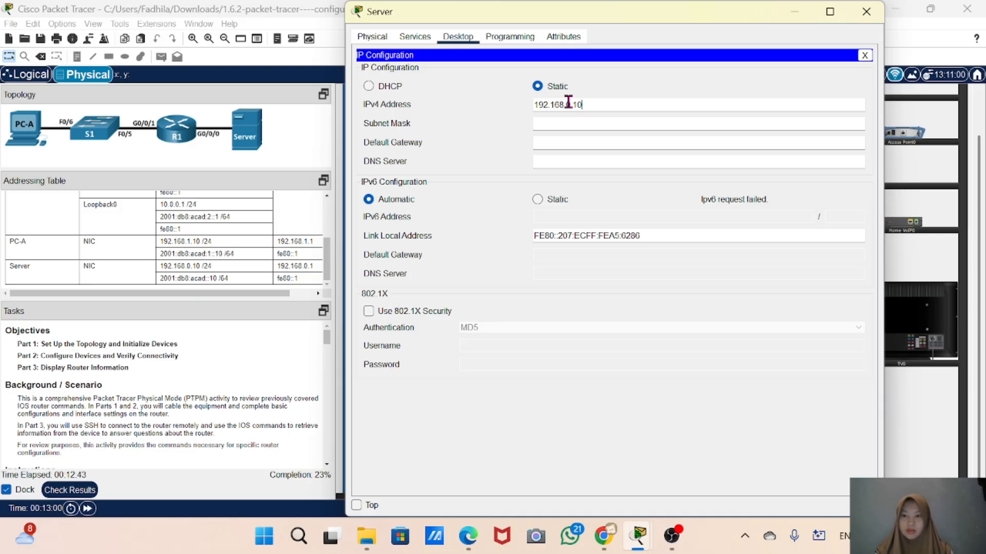
pyautogui.click(598, 129)
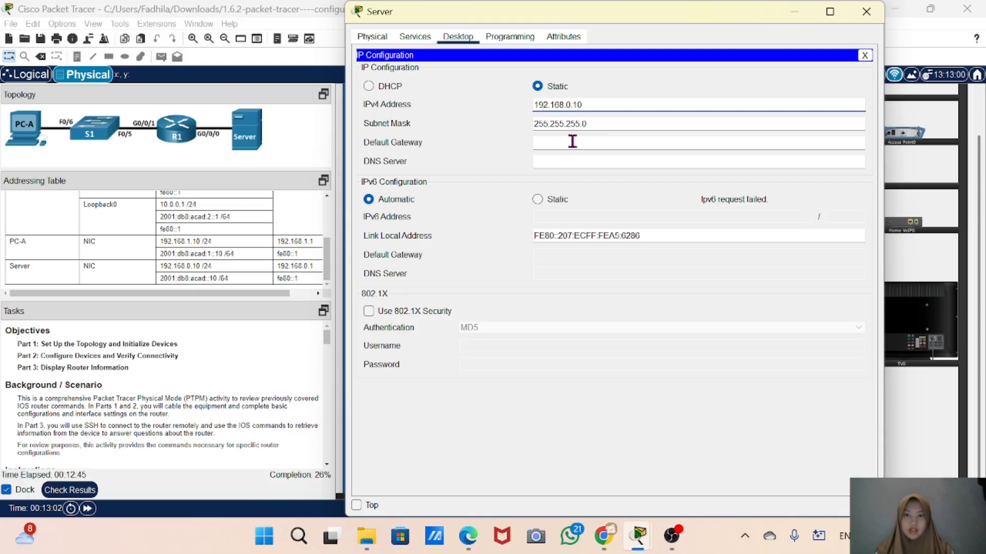
# Set the Server's IPv4 default gateway to 192.168.0.1
pyautogui.press('Tab')
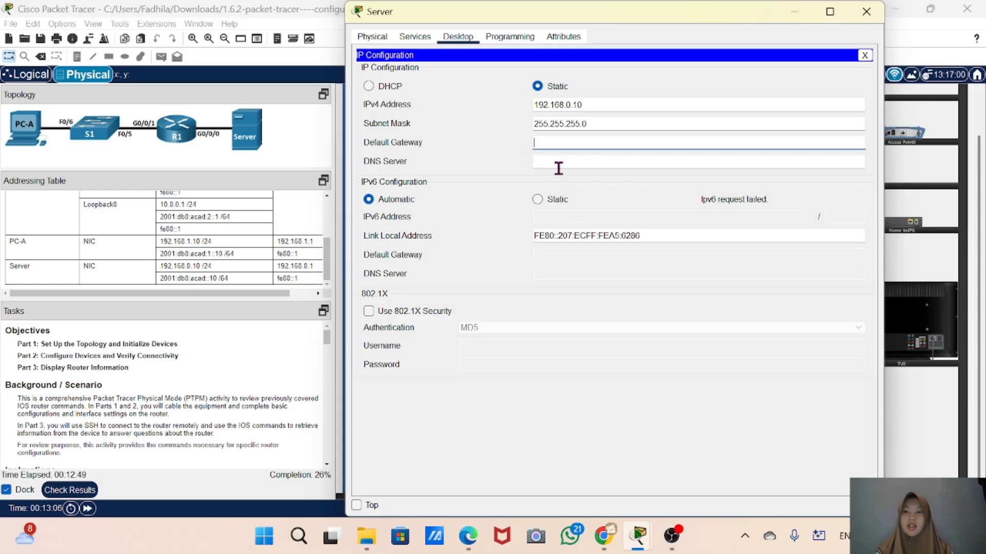
pyautogui.write('19')
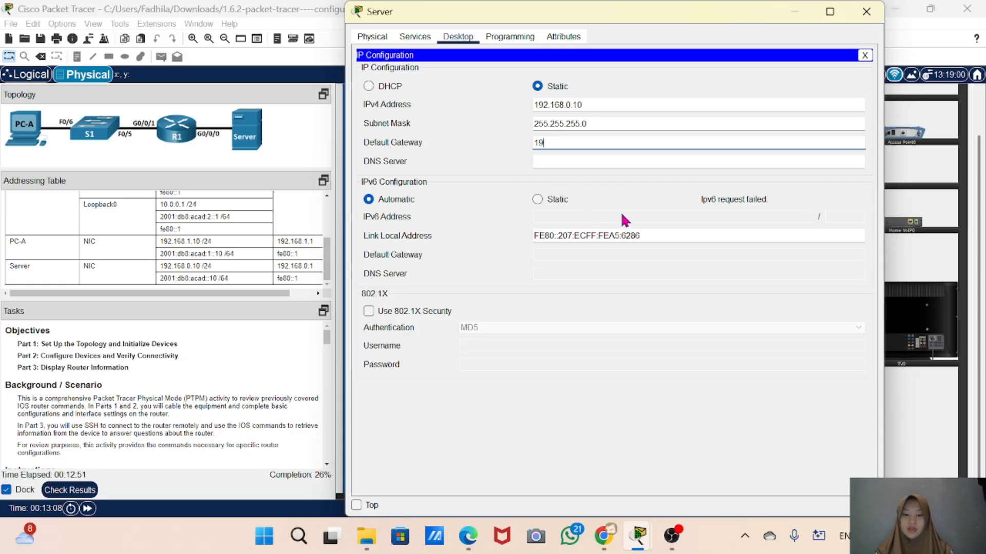
pyautogui.write('2.168')
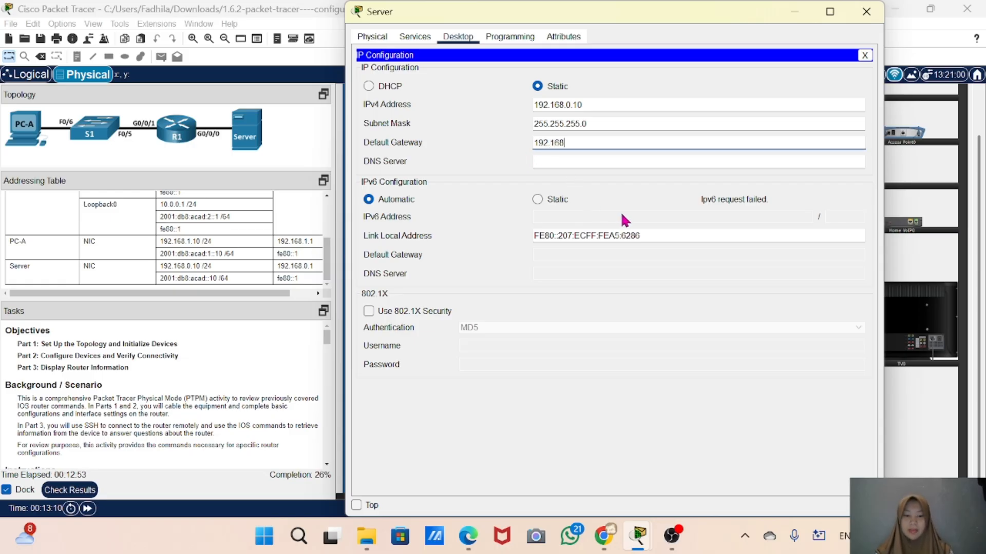
pyautogui.write('.0.1')
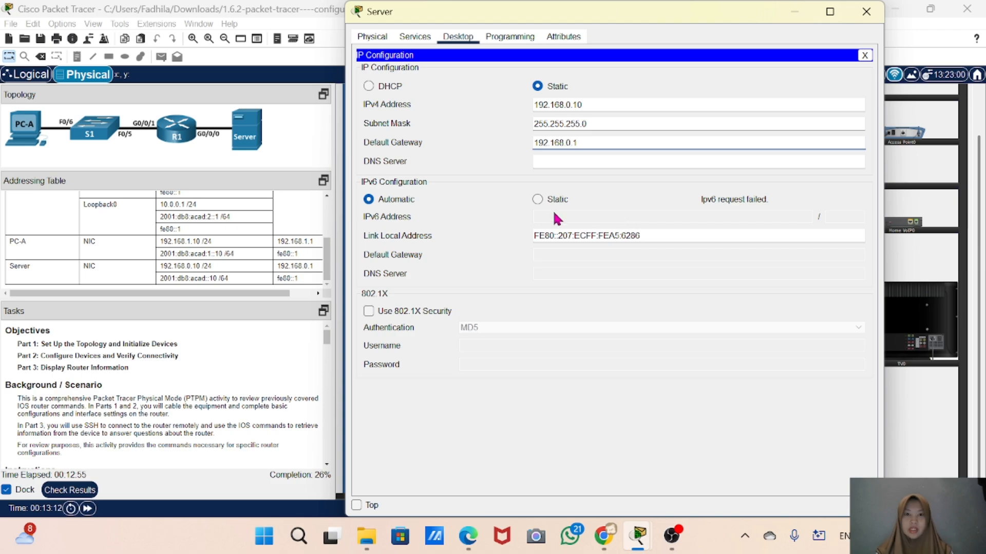
# Switch the Server's IPv6 configuration to static and copy the Server's IPv6 address from the addressing table
pyautogui.click(537, 200)
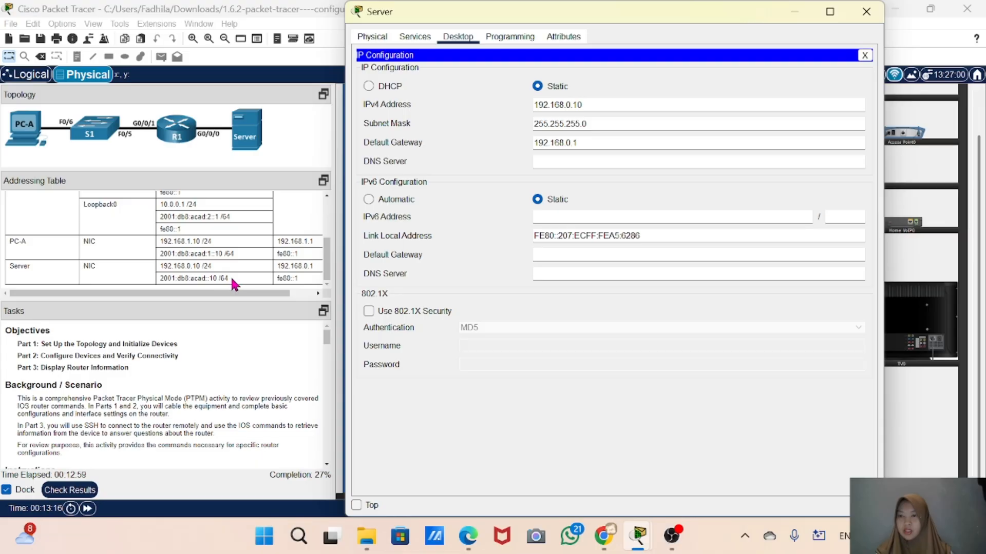
pyautogui.moveTo(229, 279); pyautogui.dragTo(159, 283)
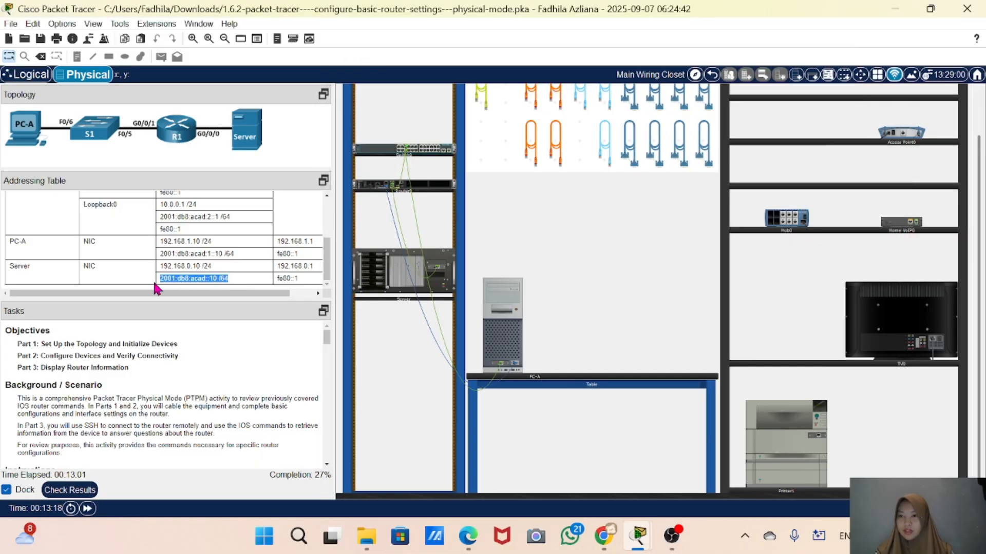
pyautogui.rightClick(172, 282)
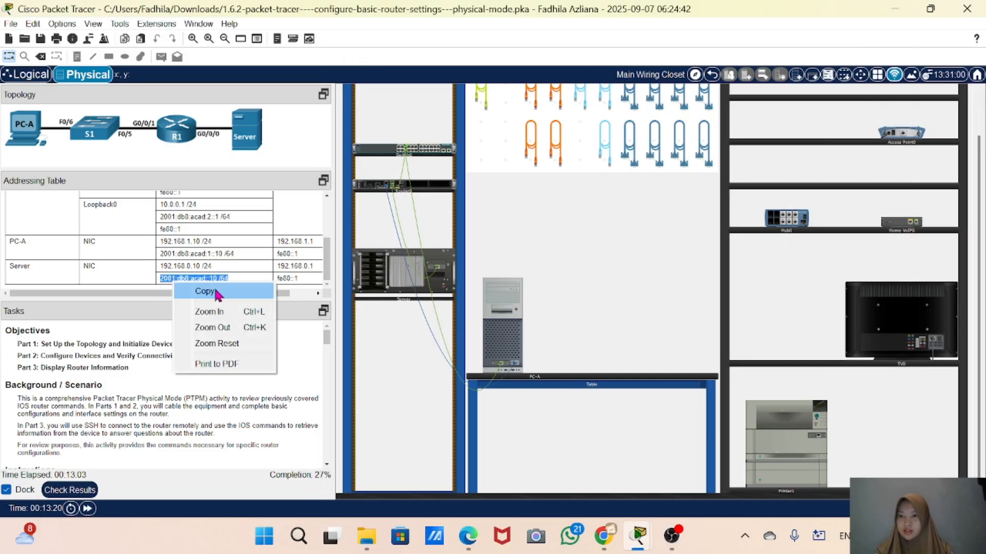
pyautogui.click(220, 294)
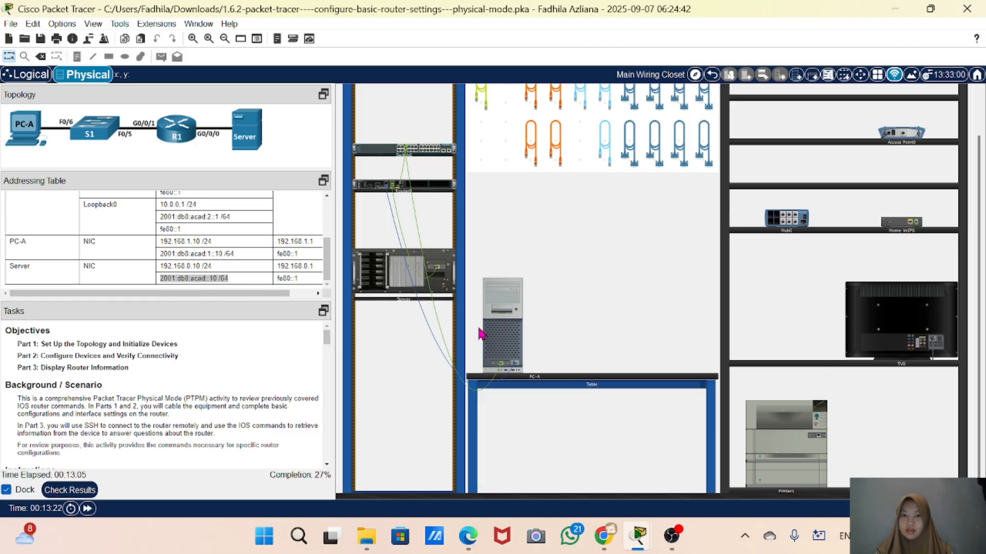
pyautogui.click(496, 335)
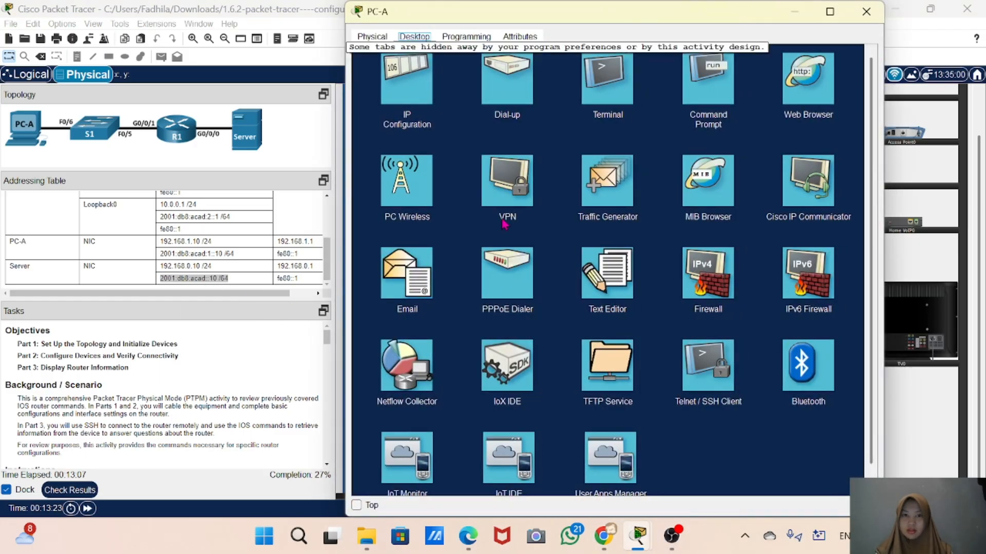
pyautogui.click(866, 11)
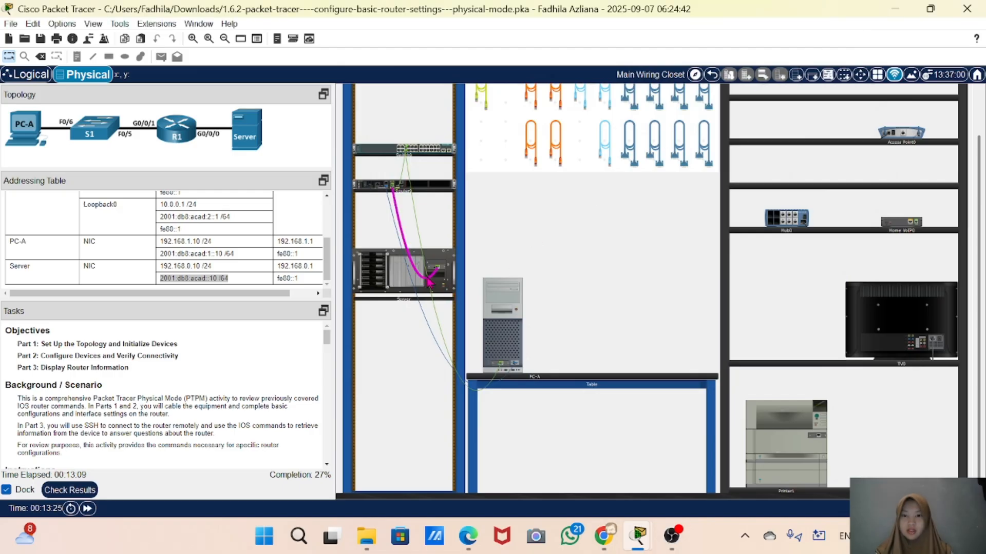
# Open the Server's configuration, paste the IPv6 address and correct it to 2001:db8:acad::10
pyautogui.click(402, 286)
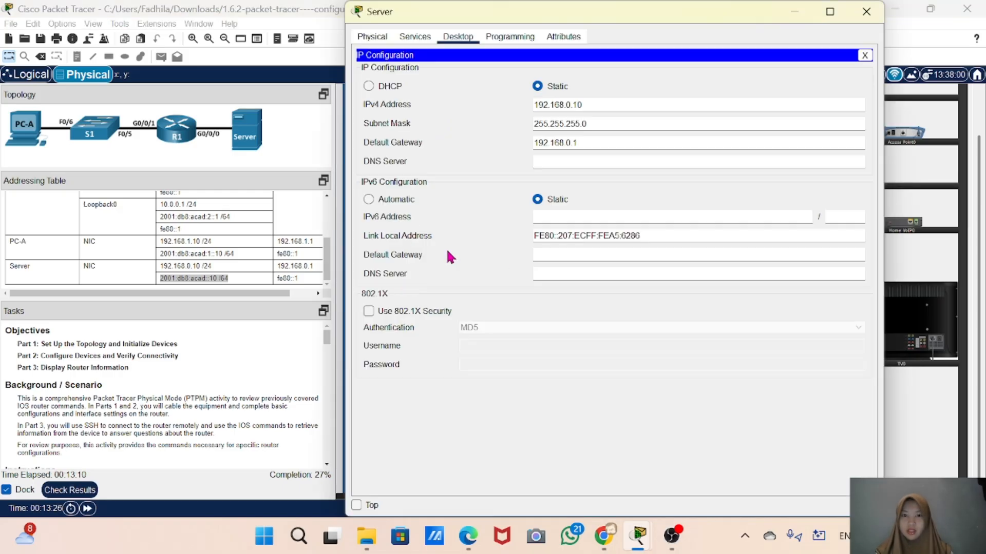
pyautogui.rightClick(550, 218)
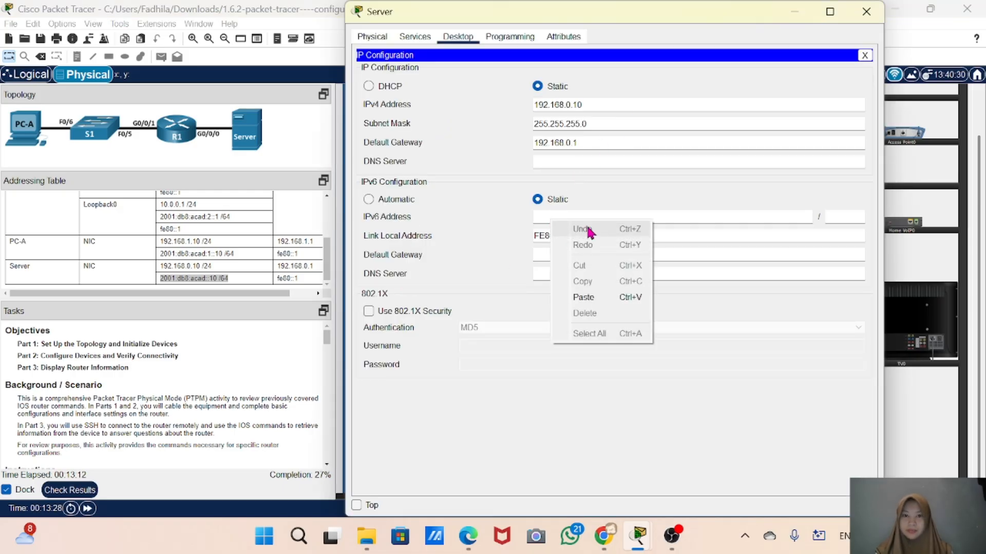
pyautogui.click(595, 298)
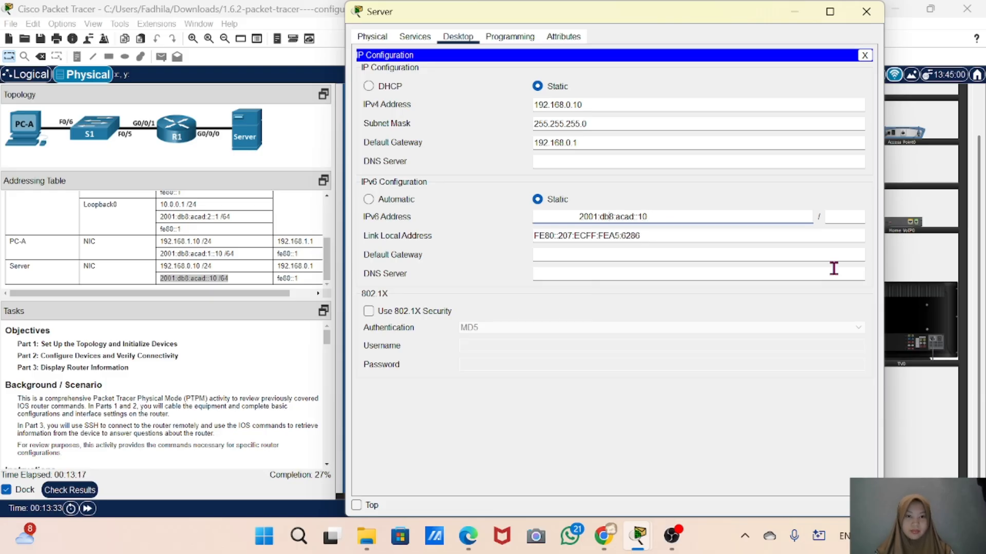
pyautogui.press('Delete')
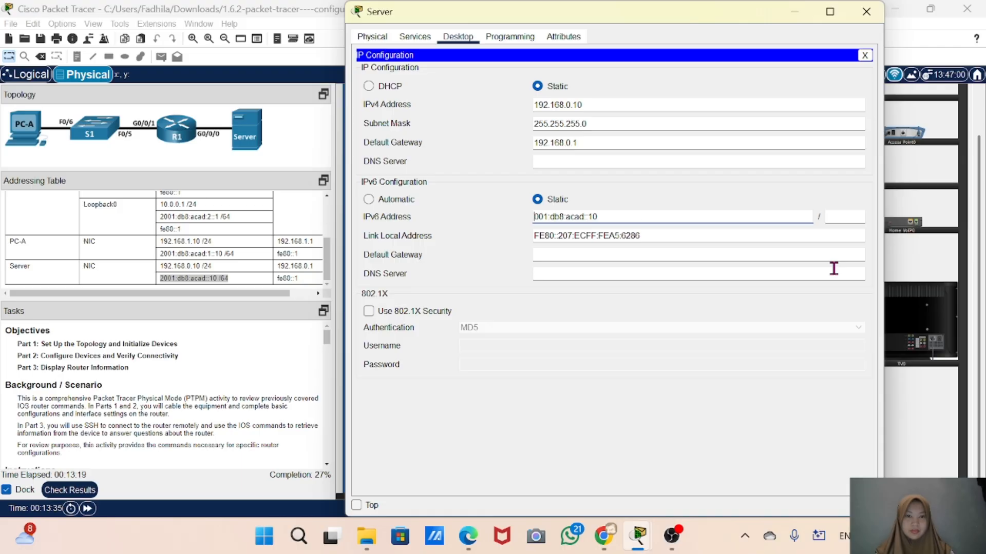
pyautogui.write('2')
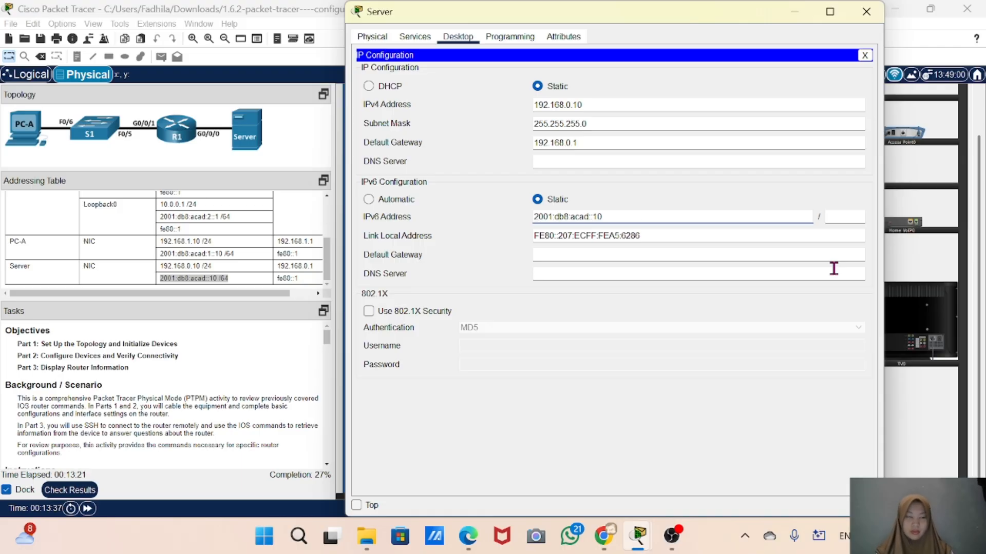
# Set the Server's IPv6 prefix length to 64 and IPv6 default gateway to fe80::1, then close the Server window
pyautogui.click(858, 218)
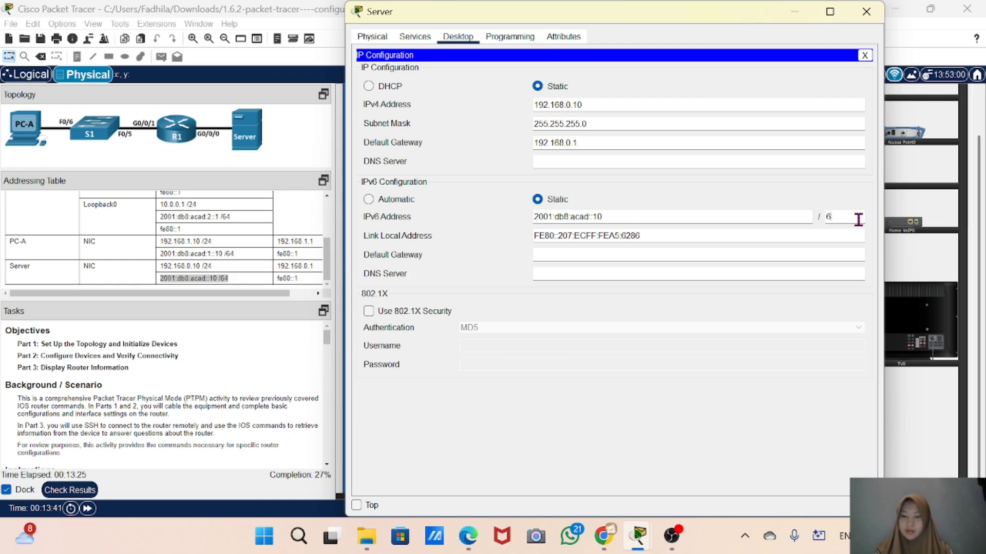
pyautogui.click(636, 251)
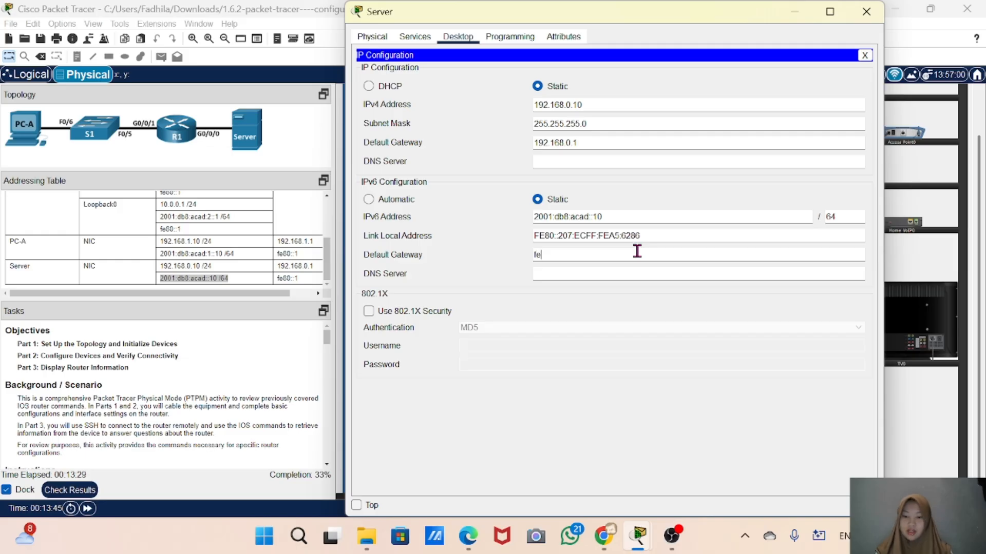
pyautogui.write('fe80')
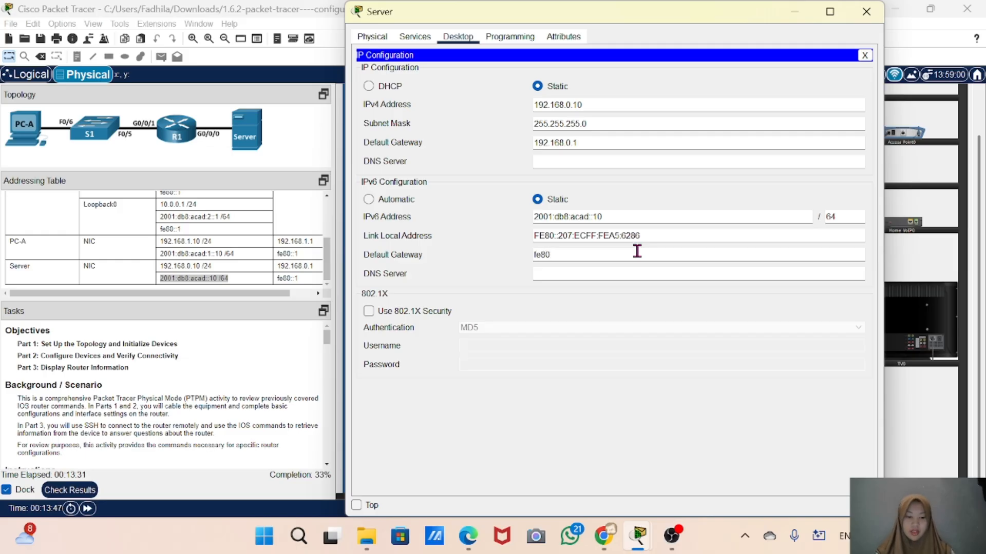
pyautogui.write('::1')
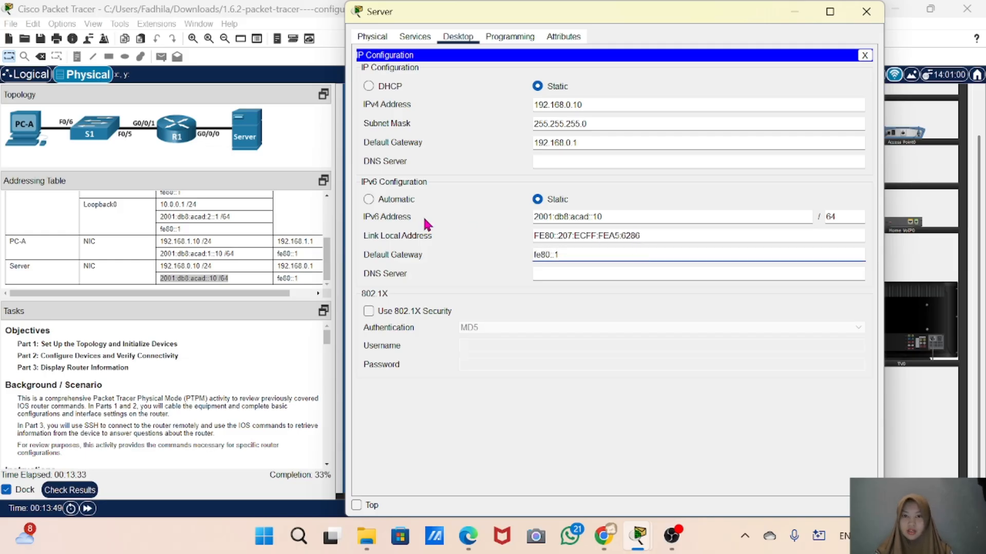
pyautogui.click(866, 11)
# Check the activity results and review the assessment items for the Server and router entries
pyautogui.click(75, 491)
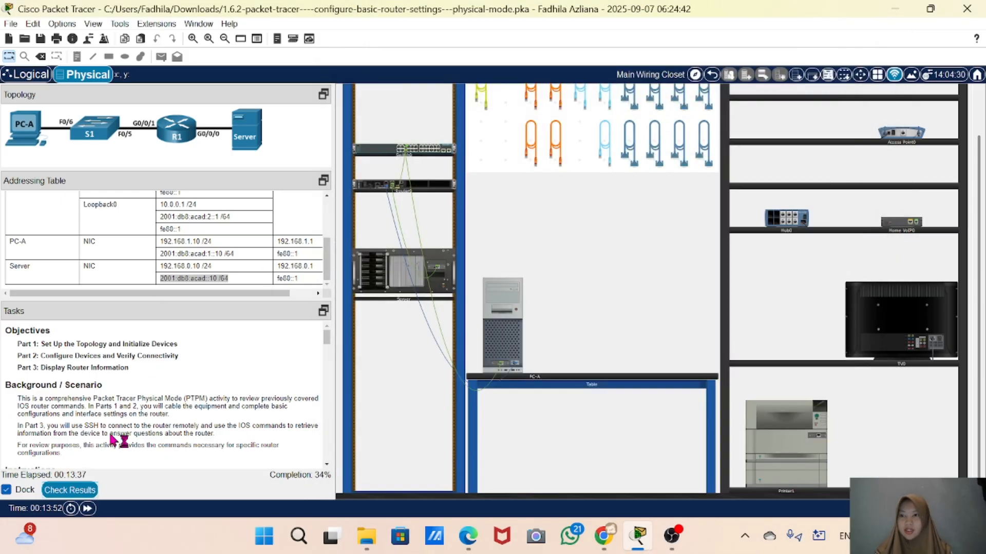
pyautogui.click(108, 85)
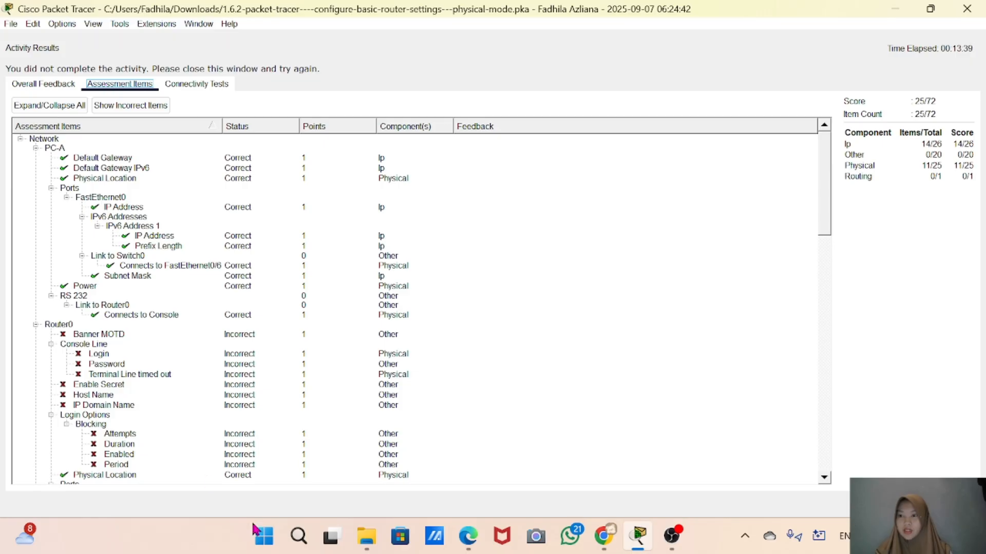
pyautogui.scroll(-15, 153, 428)
pyautogui.scroll(-10, 152, 426)
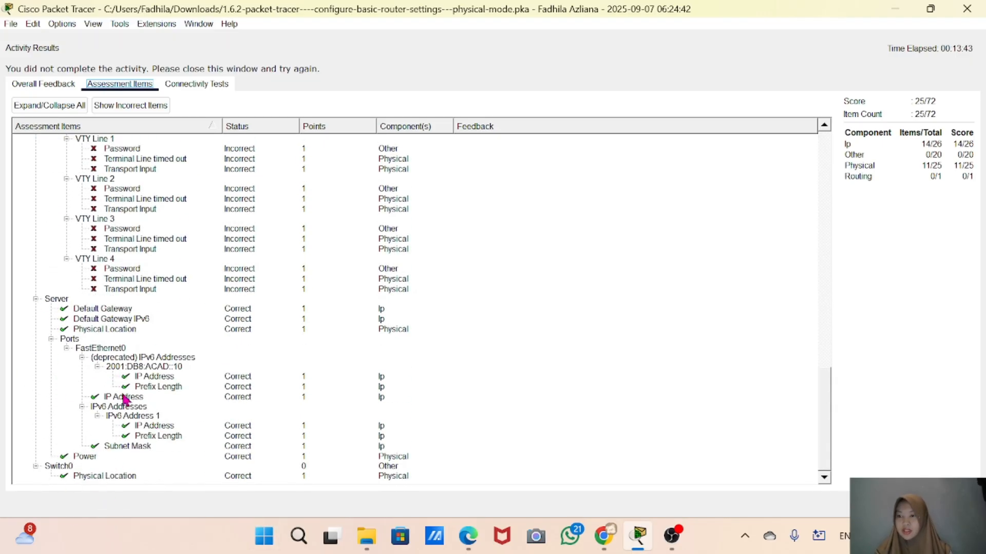
pyautogui.scroll(20, 262, 327)
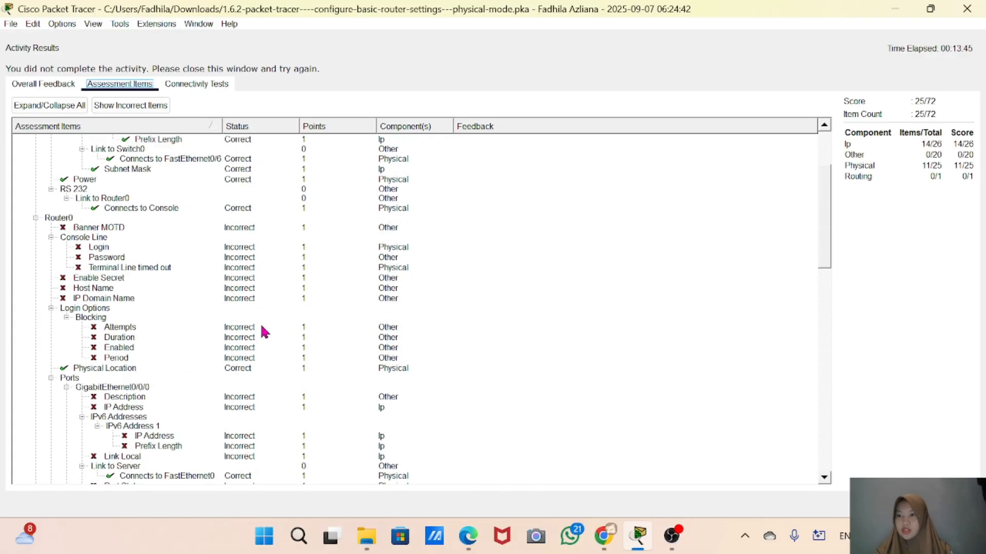
pyautogui.click(967, 9)
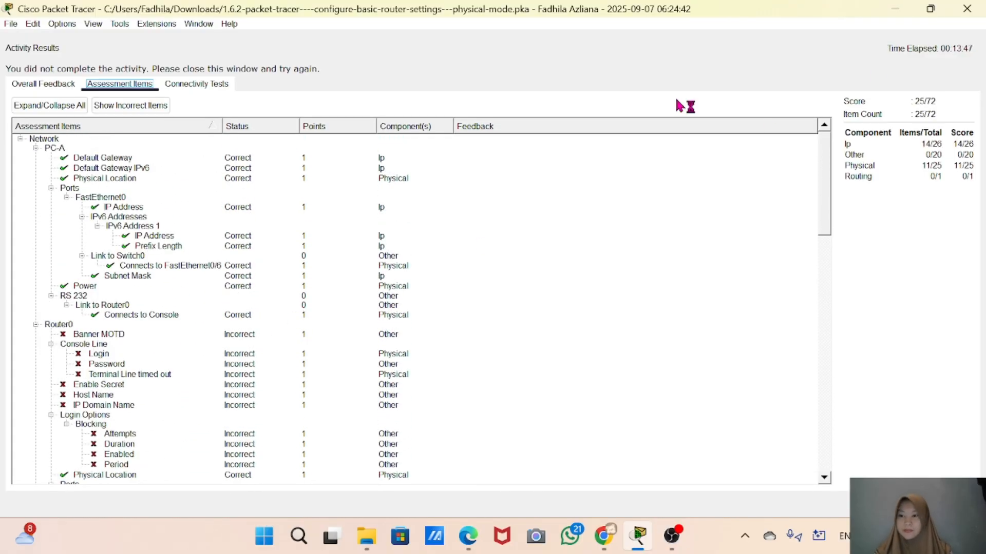
# Scroll through the task instructions to review the router configuration steps
pyautogui.scroll(-15, 96, 359)
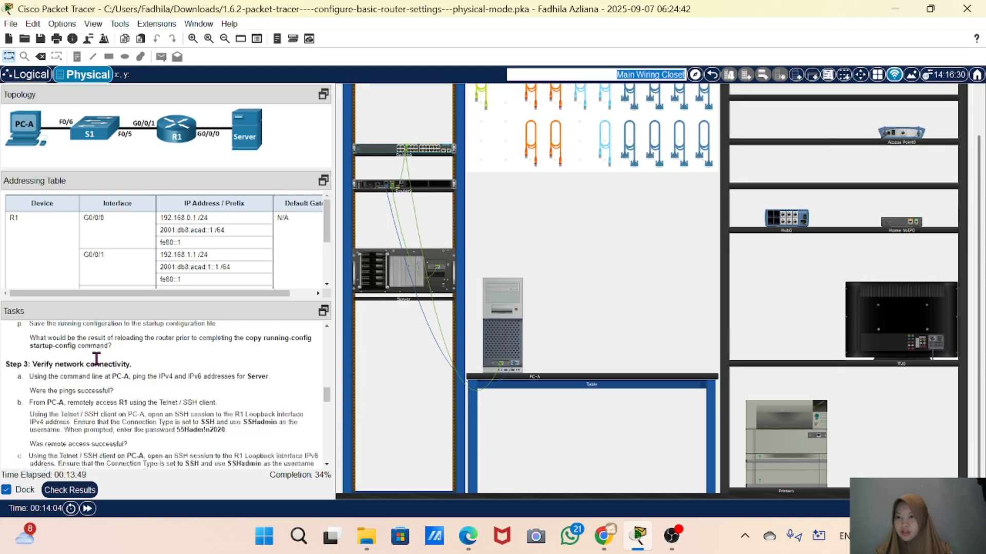
pyautogui.scroll(10, 96, 360)
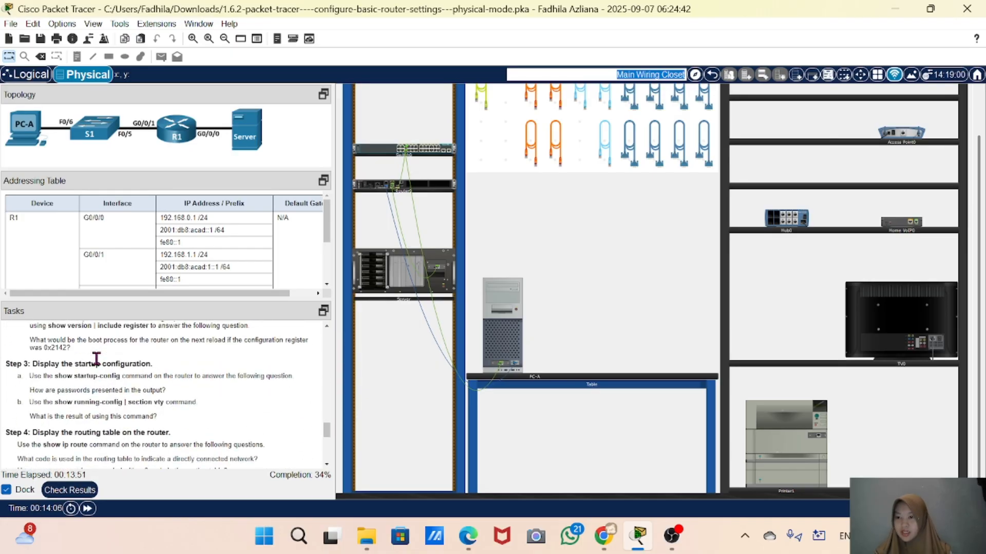
pyautogui.scroll(2, 97, 359)
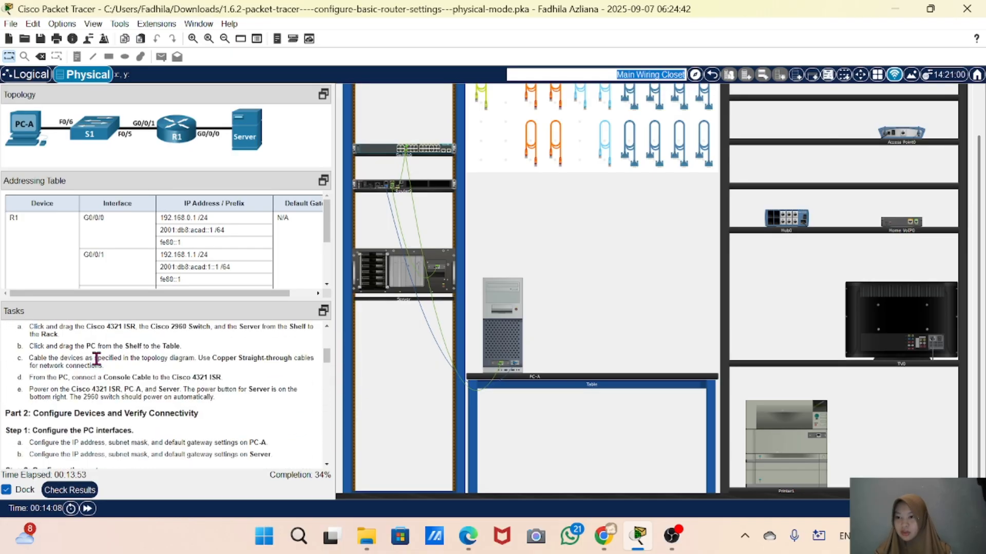
pyautogui.scroll(-3, 96, 359)
pyautogui.tripleClick(22, 427)
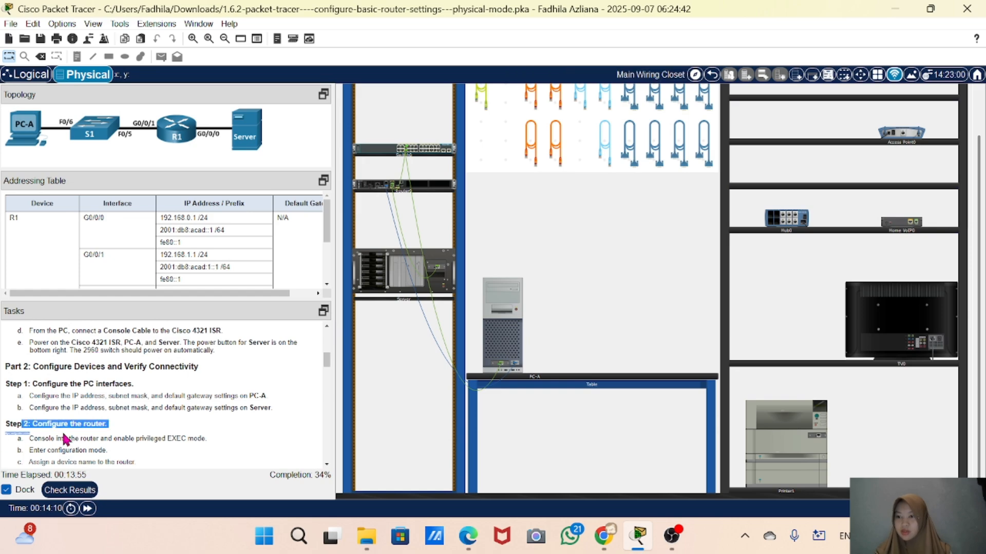
pyautogui.scroll(-5, 67, 440)
pyautogui.scroll(4, 149, 424)
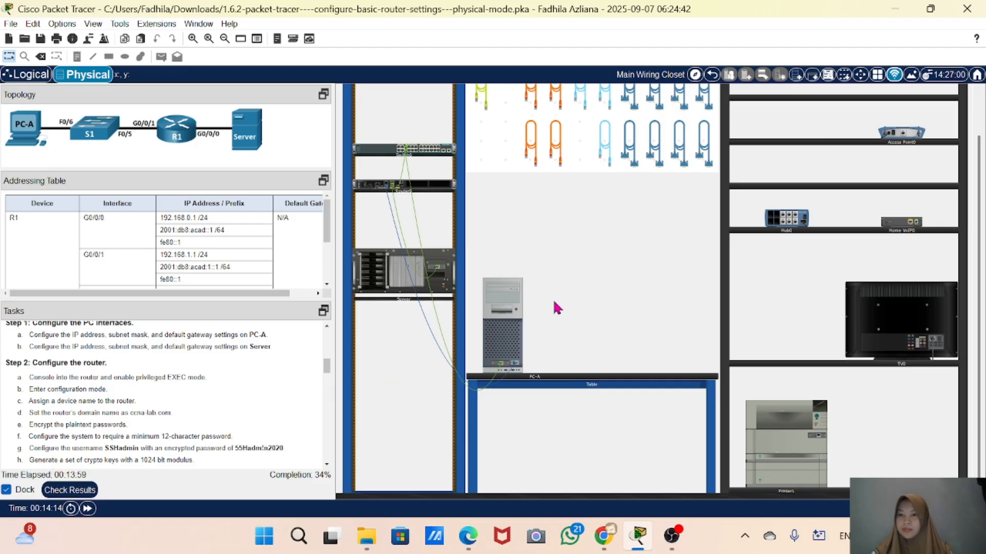
# Open PC-A's Terminal with default port settings and decline the router's initial configuration dialog with no
pyautogui.click(519, 330)
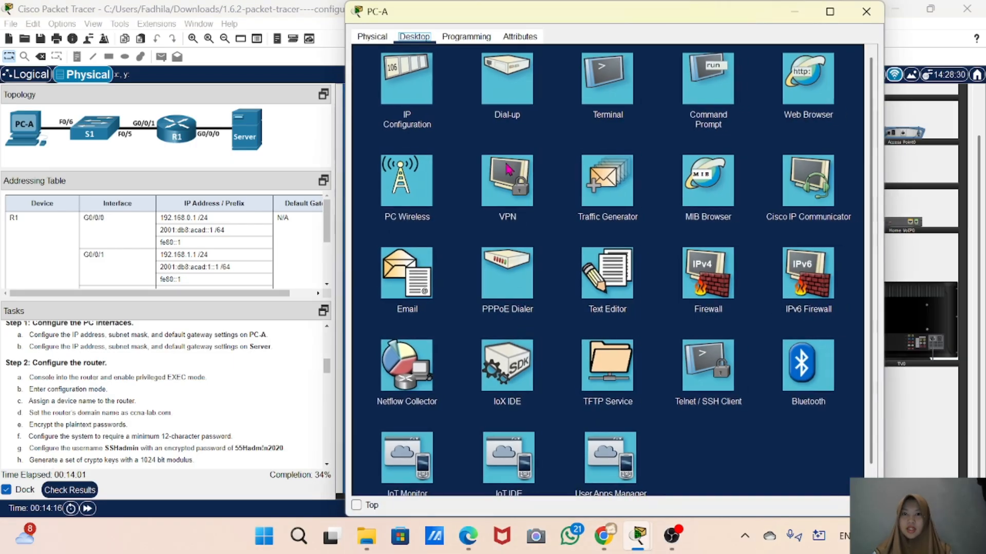
pyautogui.click(608, 77)
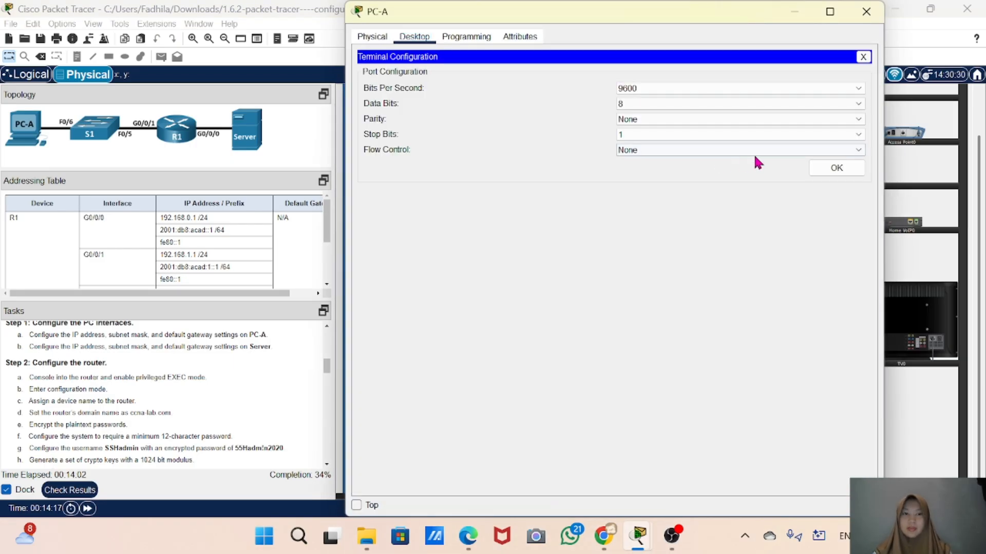
pyautogui.click(836, 167)
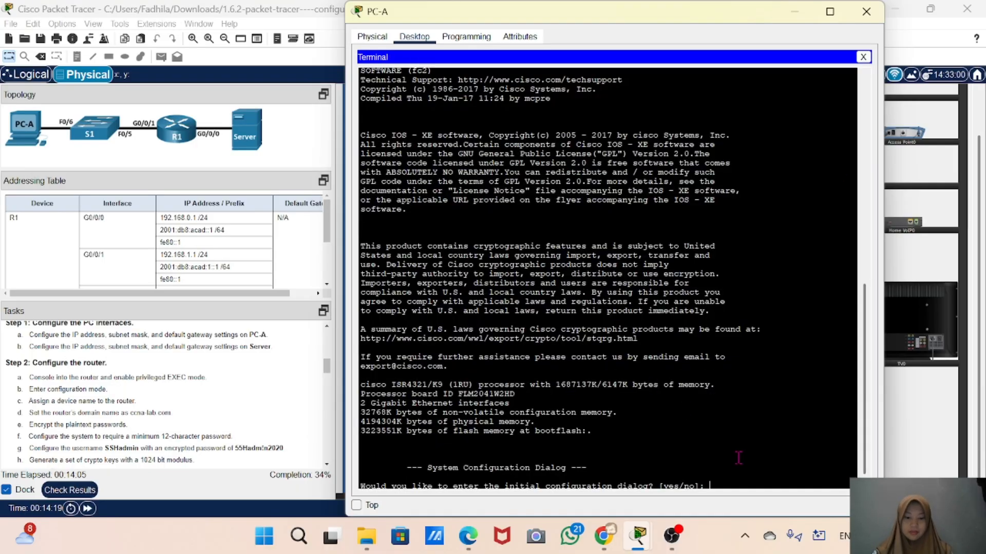
pyautogui.write('no')
pyautogui.press('Return')
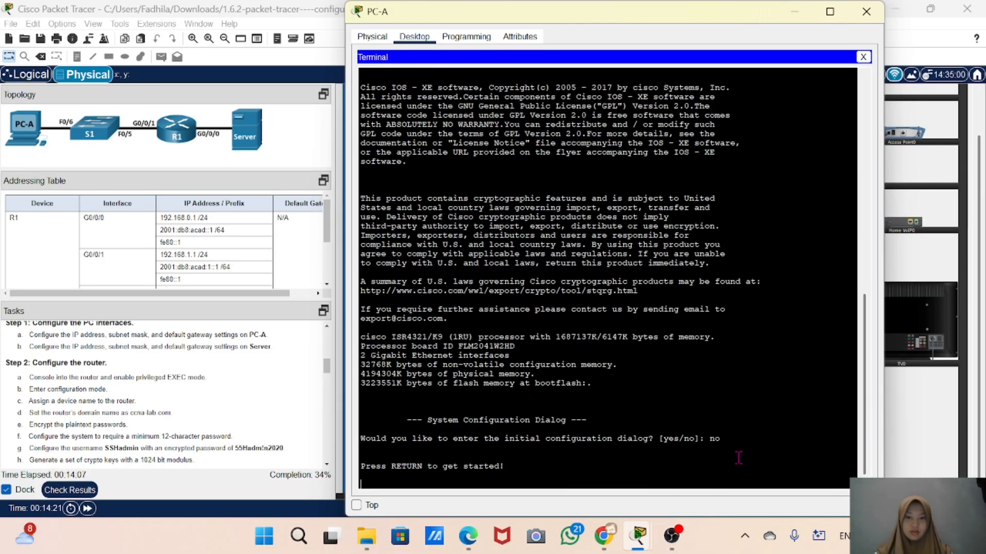
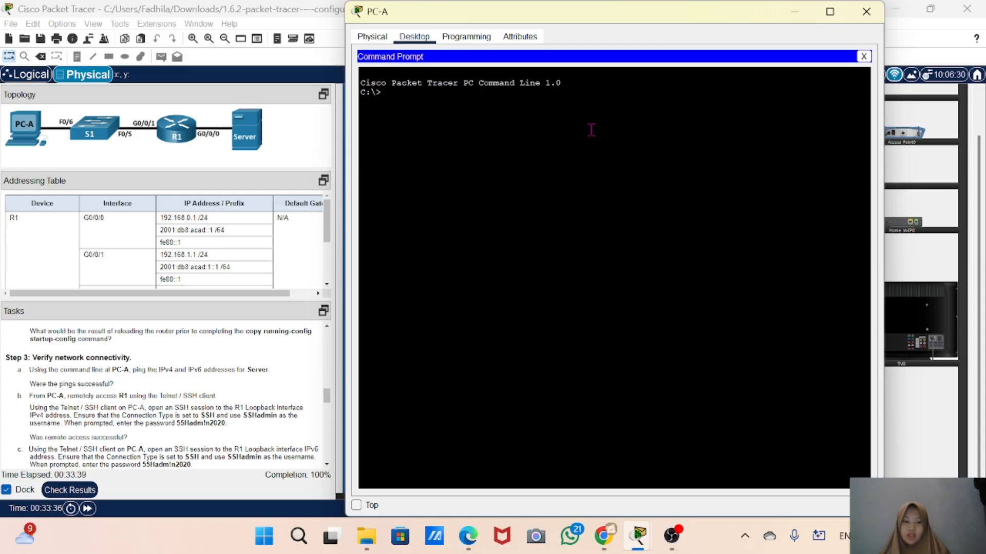
# Ping the Server's IPv4 address 192.168.0.10 from PC-A's command prompt, then repeat the ping
pyautogui.write('ping')
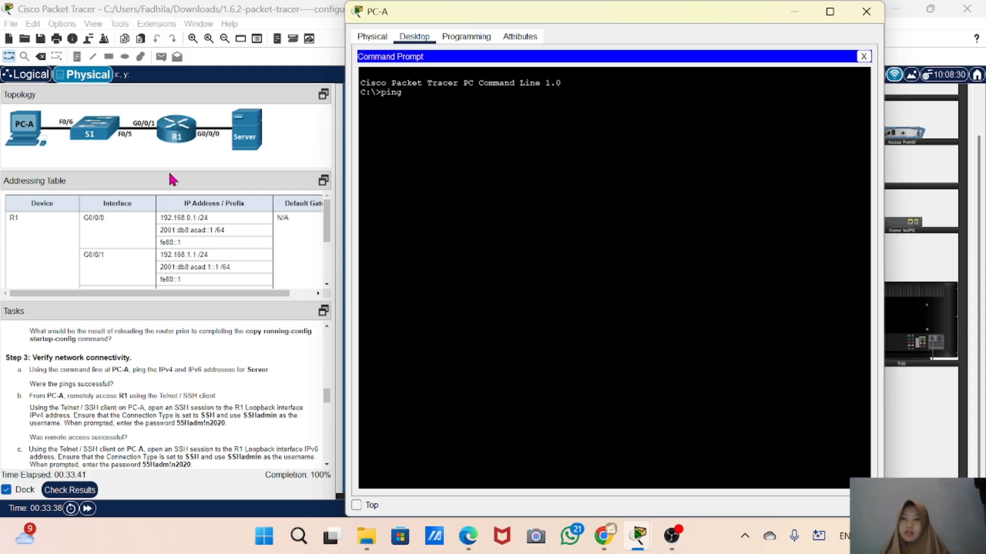
pyautogui.scroll(-3, 131, 254)
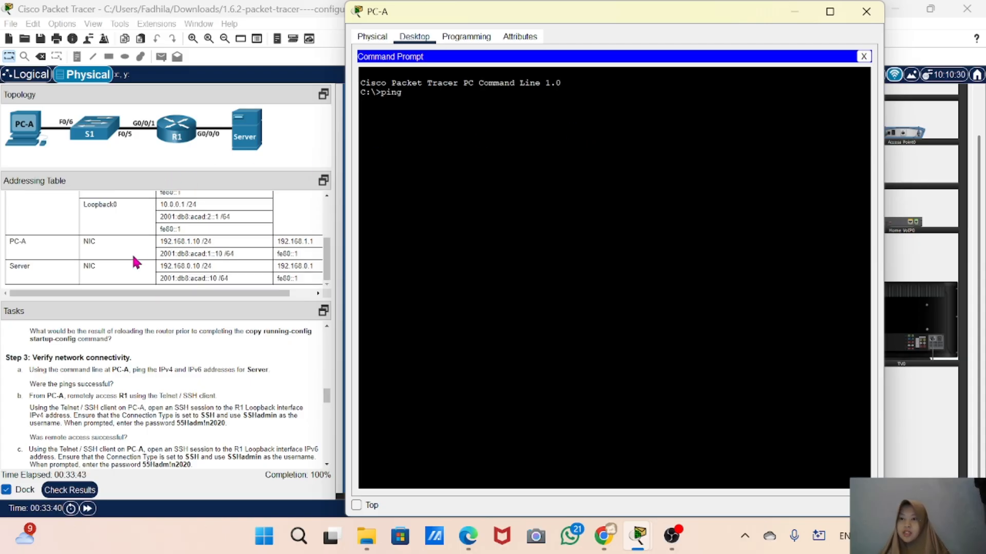
pyautogui.write('ng')
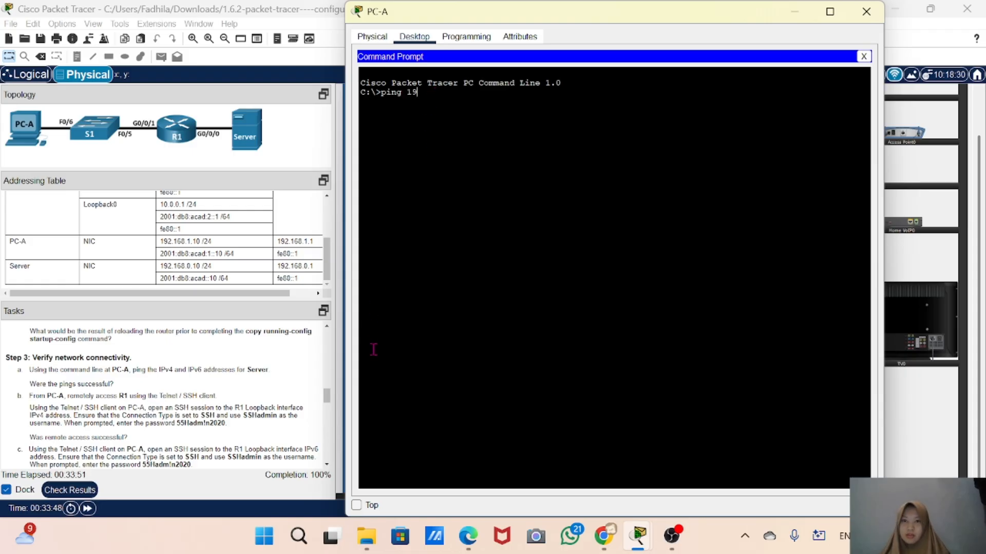
pyautogui.write(' 192,')
pyautogui.press('BackSpace')
pyautogui.write('.')
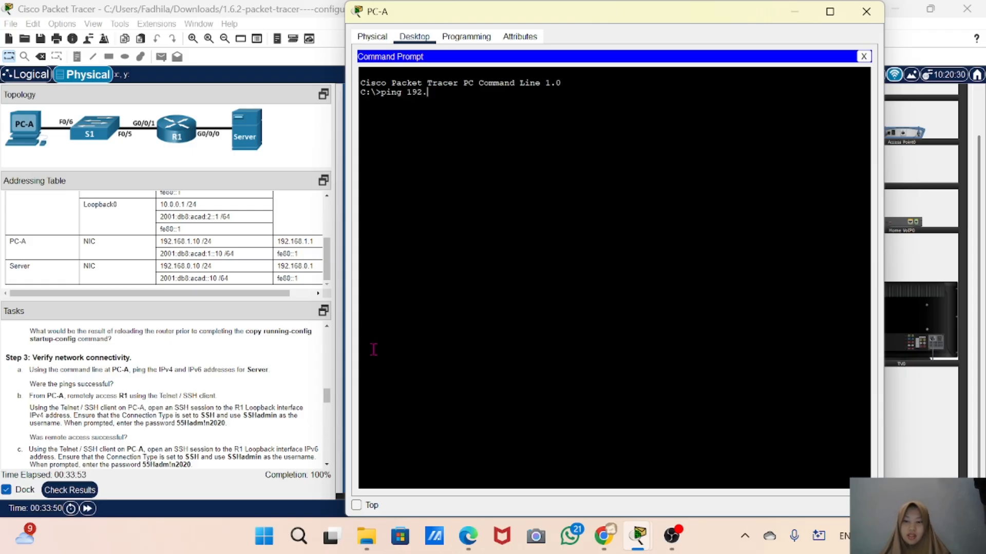
pyautogui.write('168')
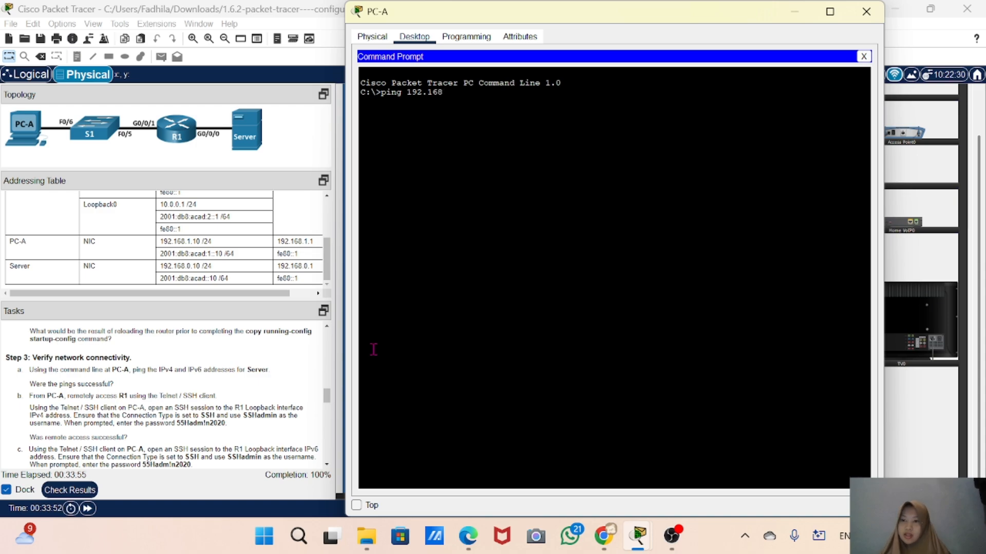
pyautogui.write('.0.10')
pyautogui.press('Return')
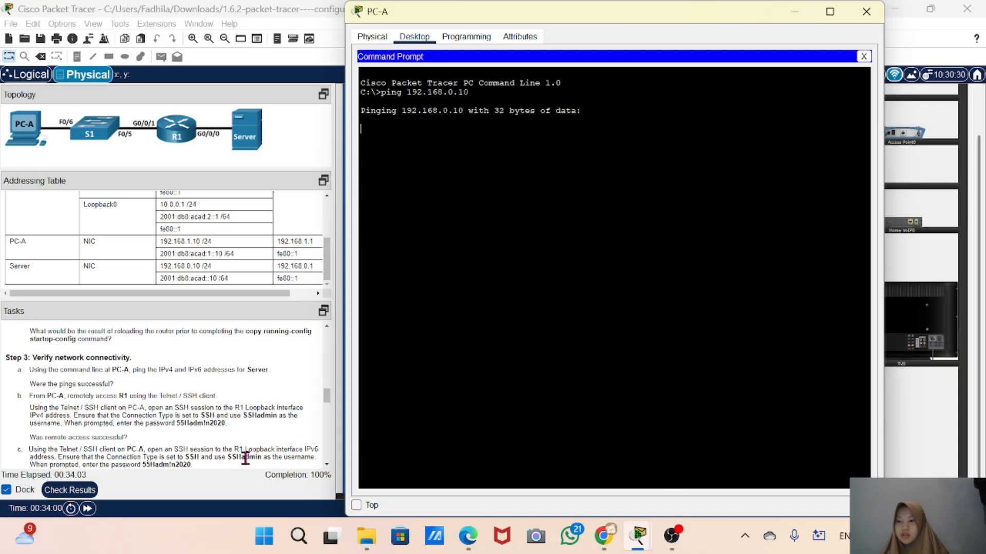
pyautogui.scroll(-2, 245, 458)
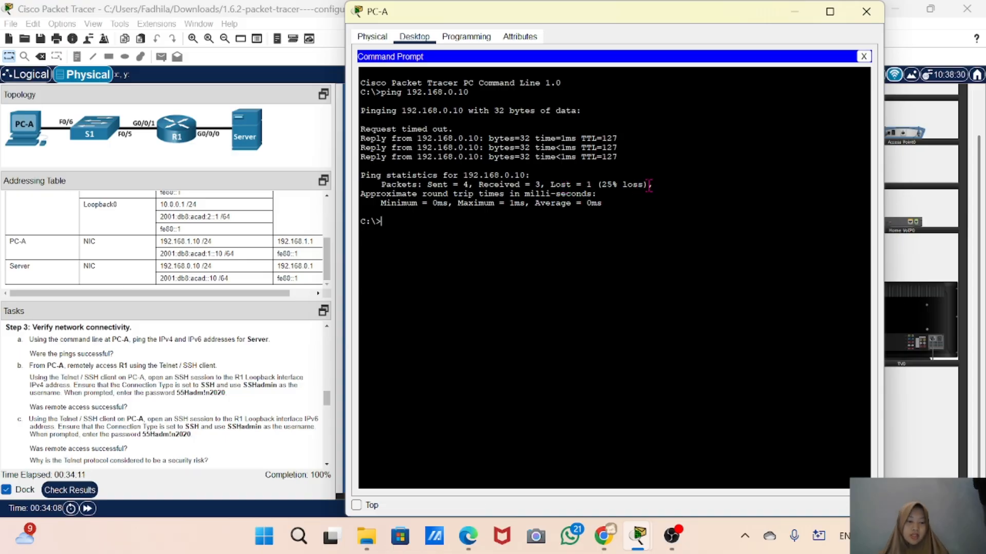
pyautogui.press('Up')
pyautogui.press('Return')
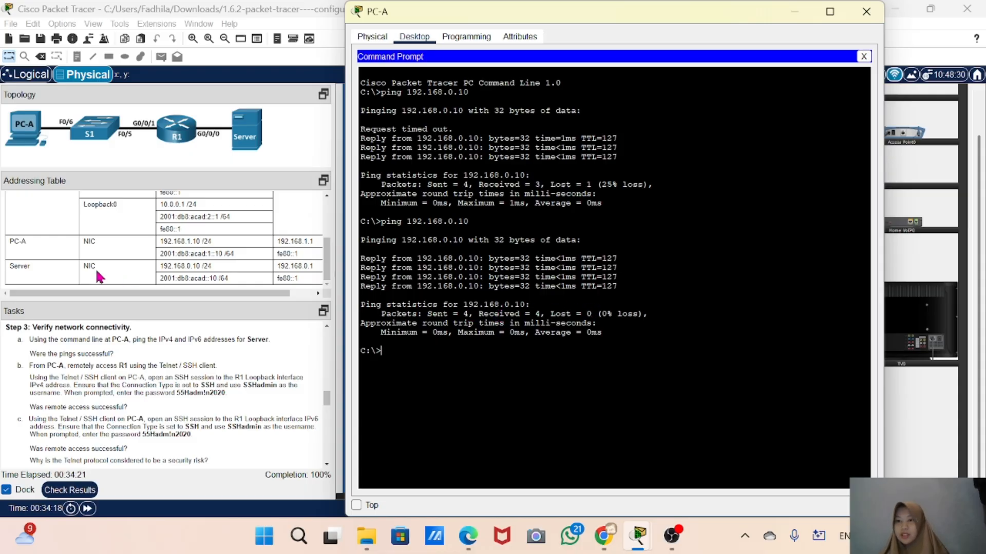
# Copy the Server's IPv6 address 2001:db8:acad::10 from the addressing table and ping it from PC-A's command prompt
pyautogui.click(230, 277)
pyautogui.moveTo(230, 278); pyautogui.dragTo(158, 281)
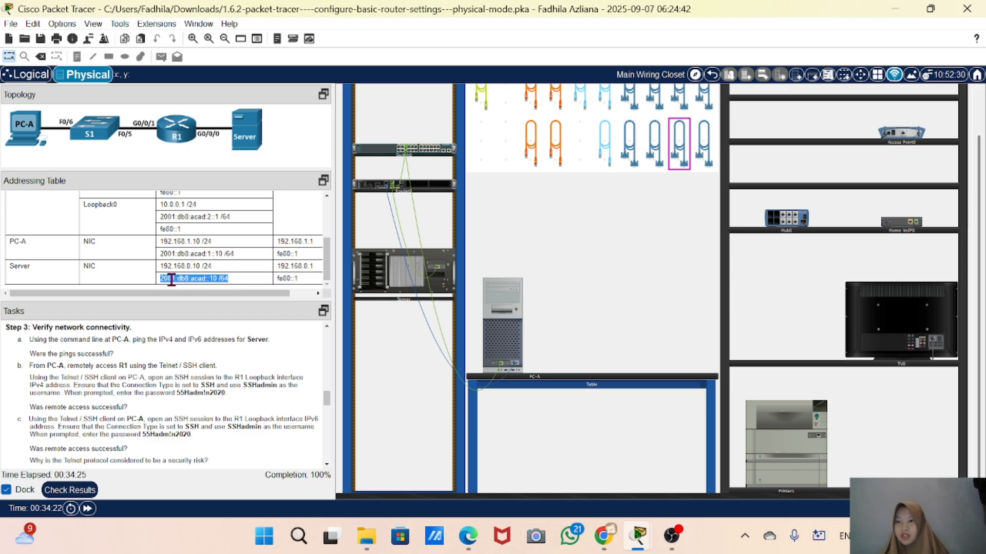
pyautogui.rightClick(173, 281)
pyautogui.click(203, 287)
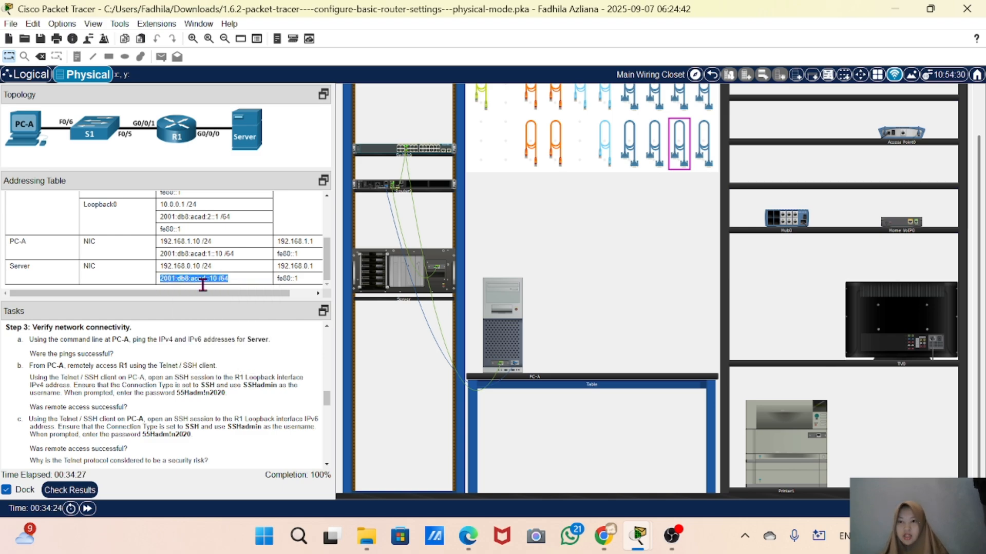
pyautogui.click(497, 345)
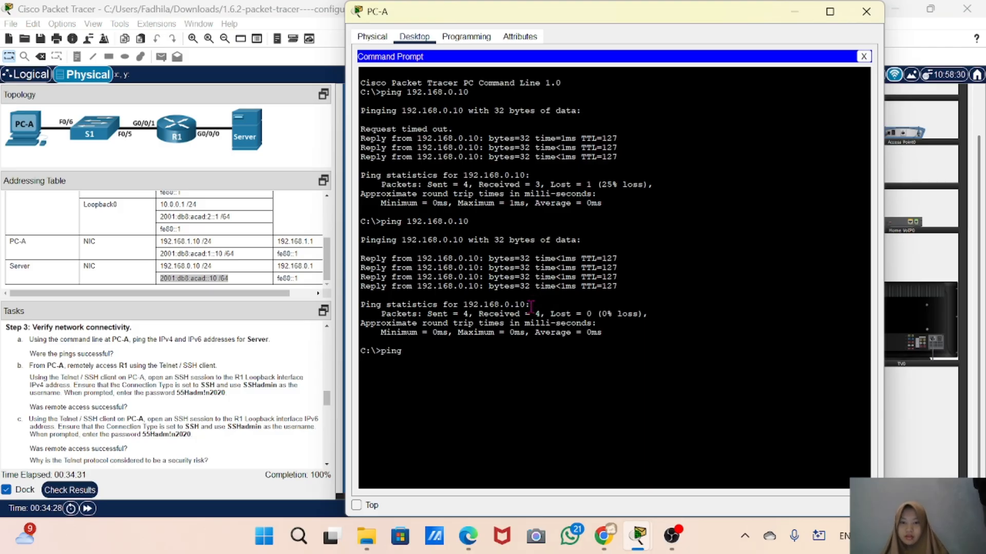
pyautogui.rightClick(532, 306)
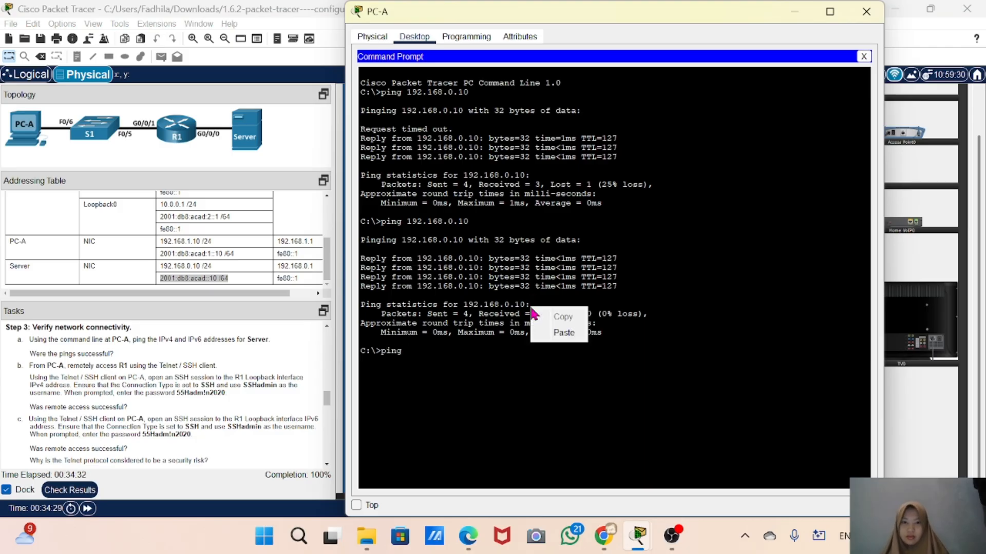
pyautogui.click(559, 343)
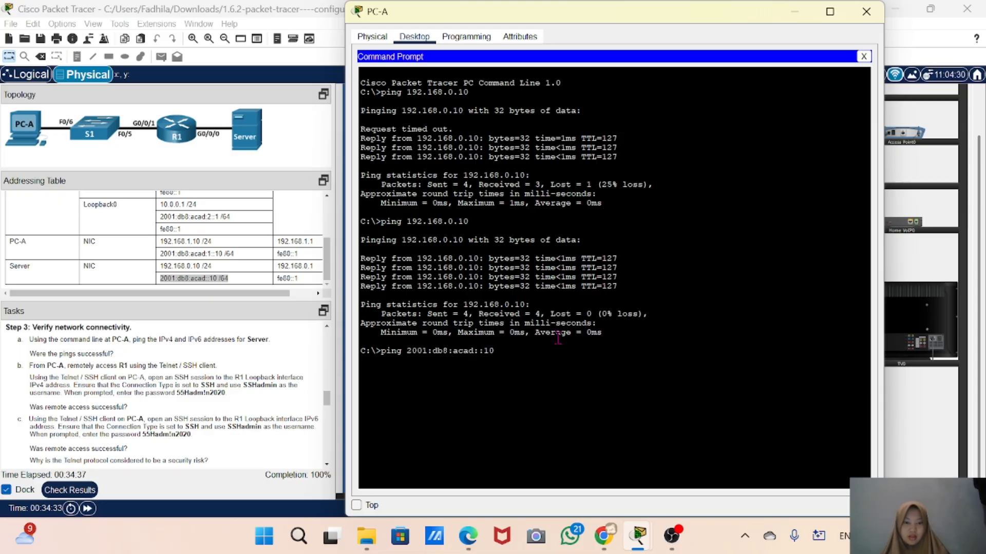
pyautogui.press('Return')
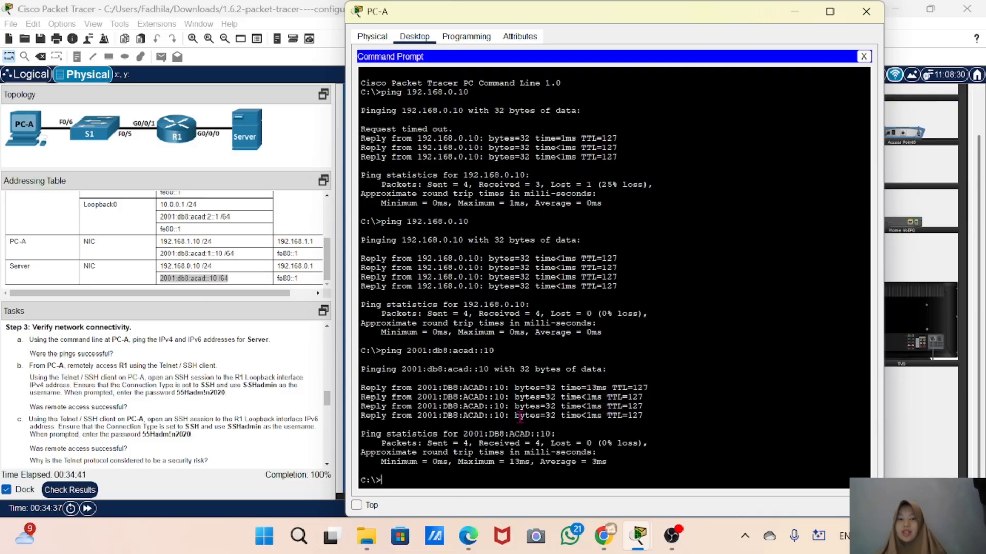
# Close and reopen PC-A, open the Telnet / SSH Client, and try to connect with an empty host name
pyautogui.click(867, 12)
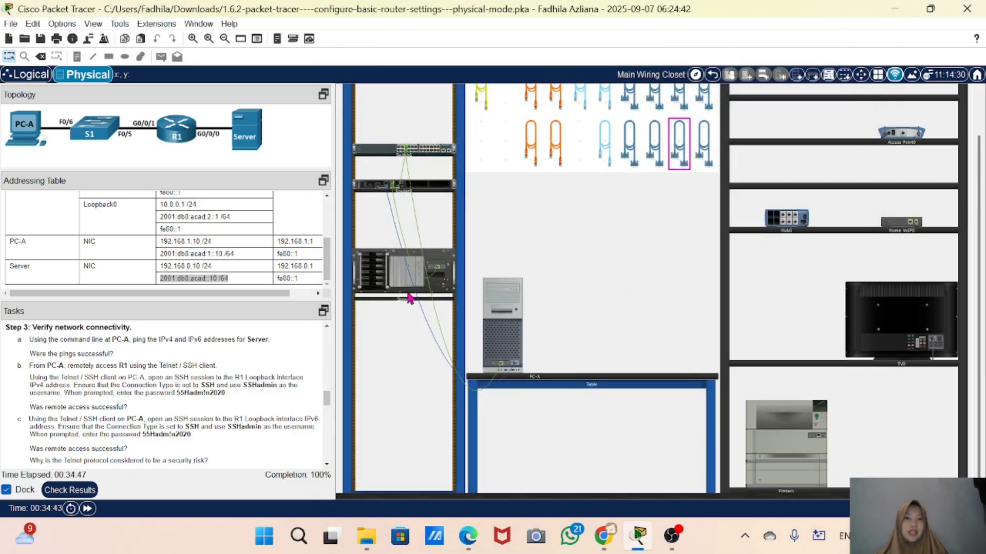
pyautogui.moveTo(403, 293)
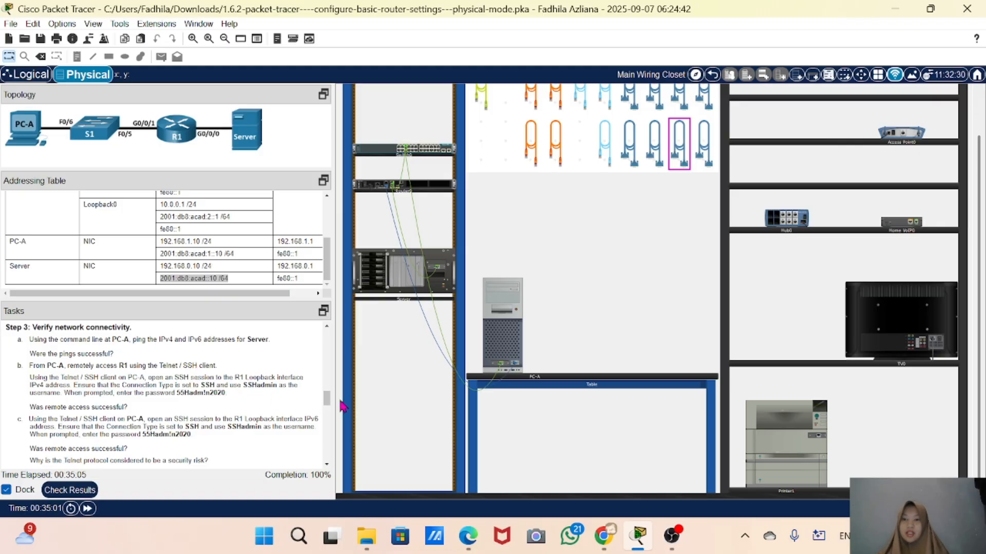
pyautogui.click(504, 337)
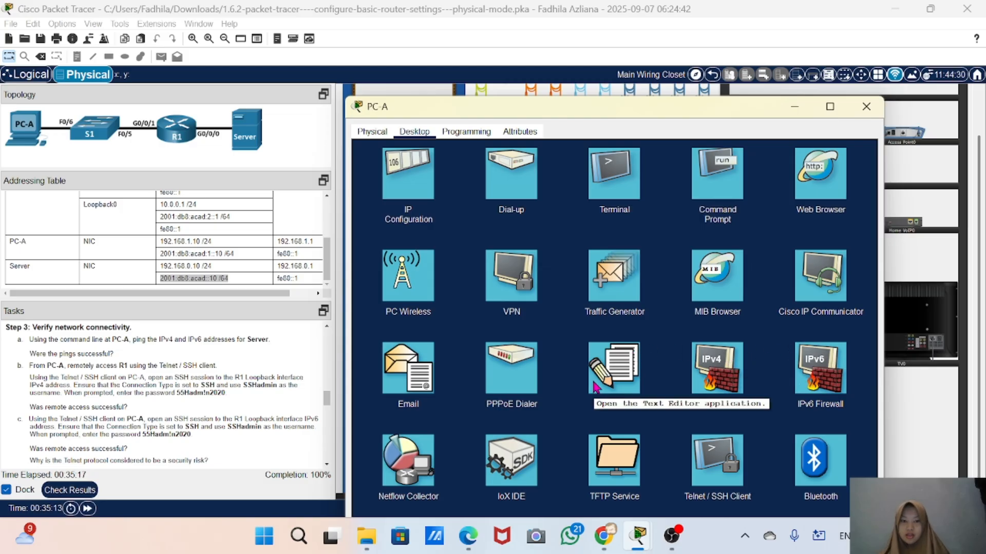
pyautogui.click(722, 466)
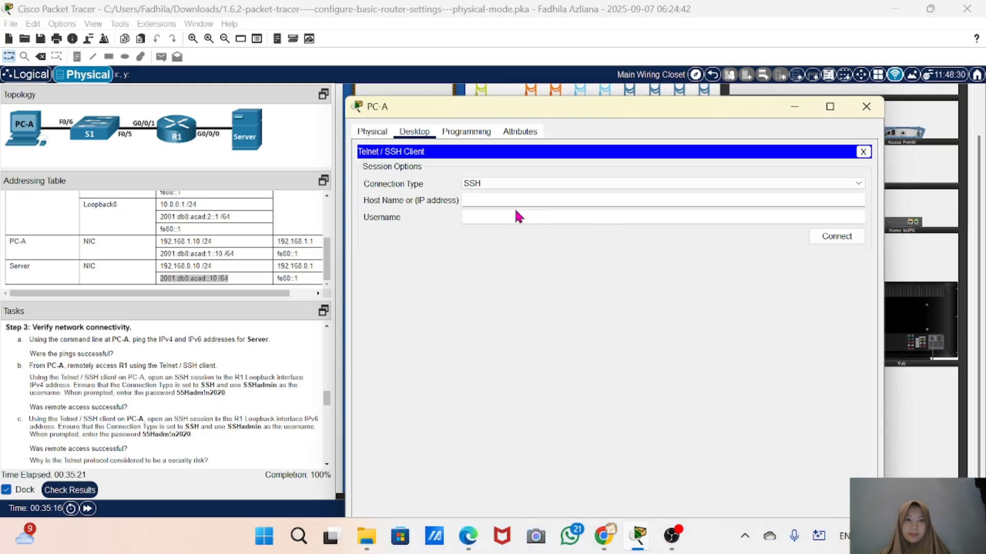
pyautogui.click(835, 237)
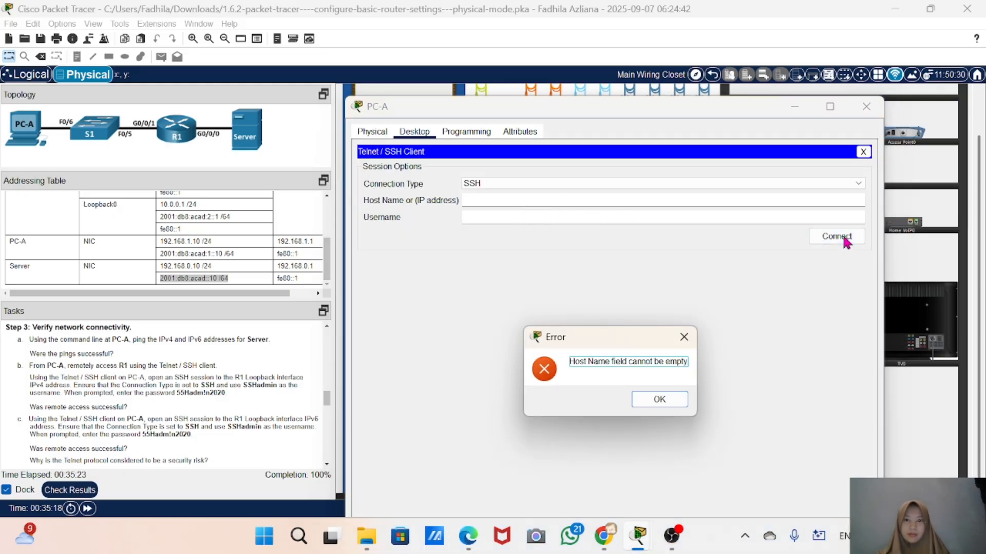
pyautogui.click(648, 401)
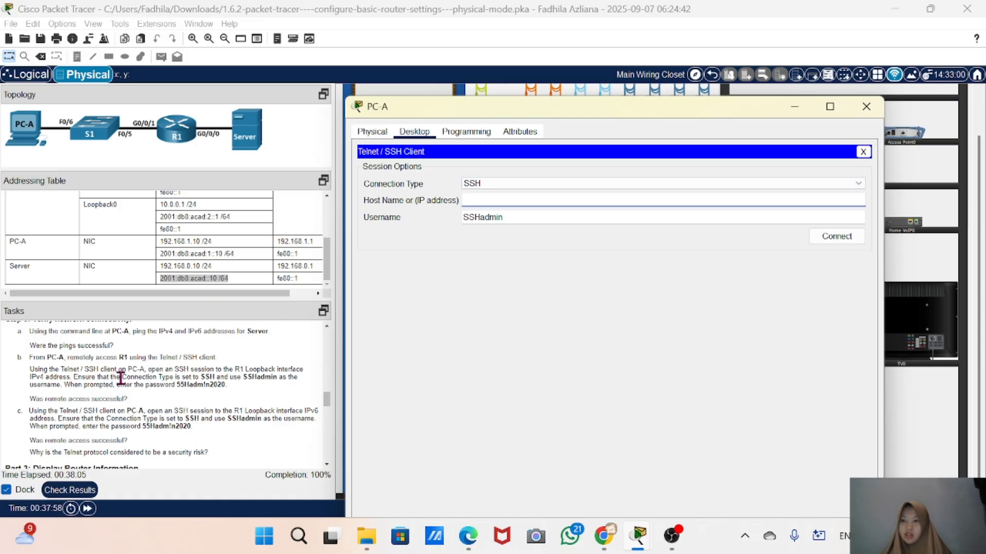
# Open an SSH session to 192.168.0.1 with username SSHadmin and log in with the account password
pyautogui.scroll(5, 134, 241)
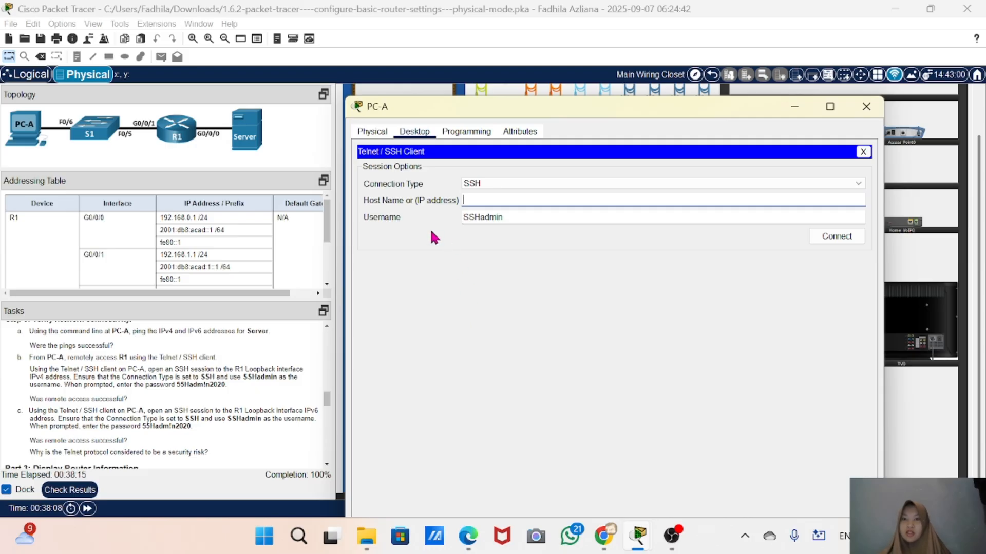
pyautogui.click(488, 206)
pyautogui.write('192')
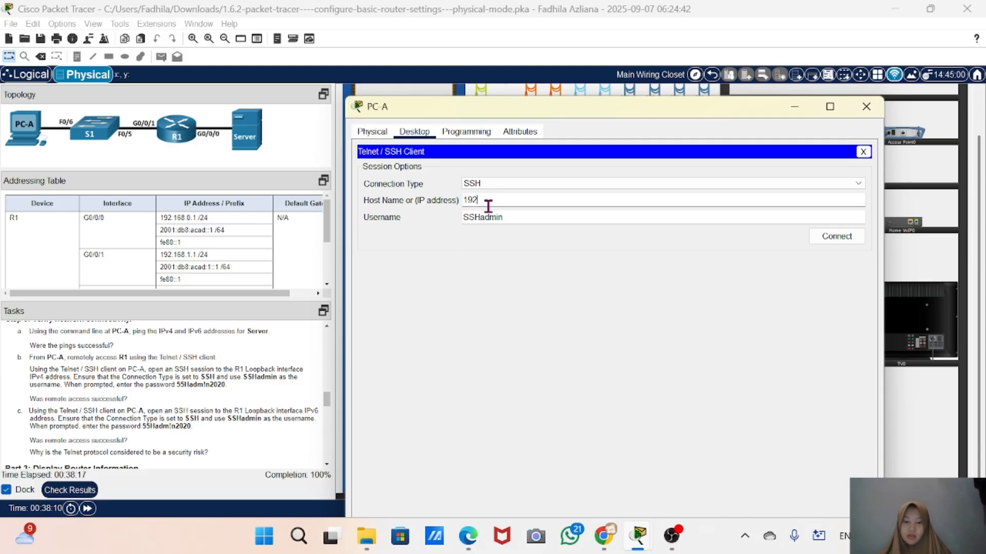
pyautogui.write('.168.0.1')
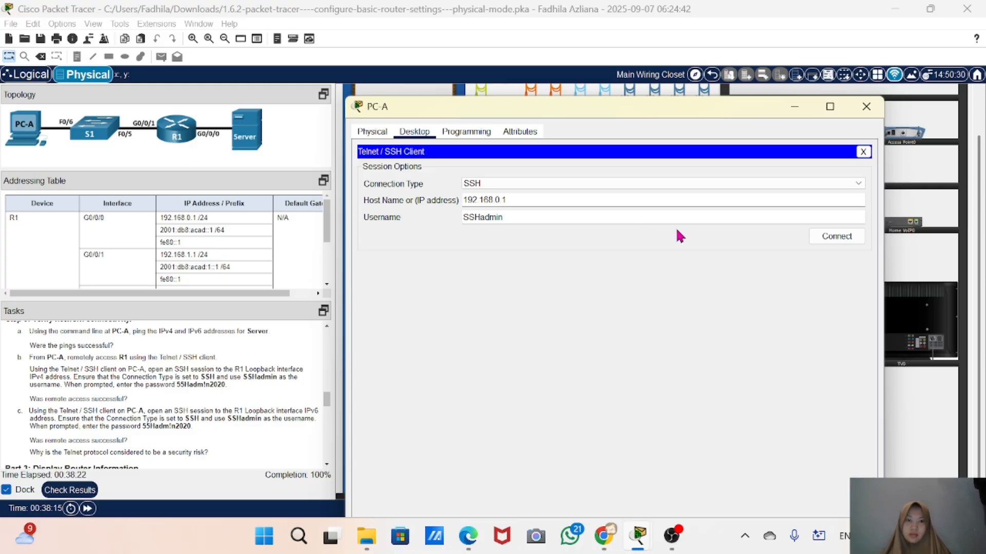
pyautogui.click(837, 236)
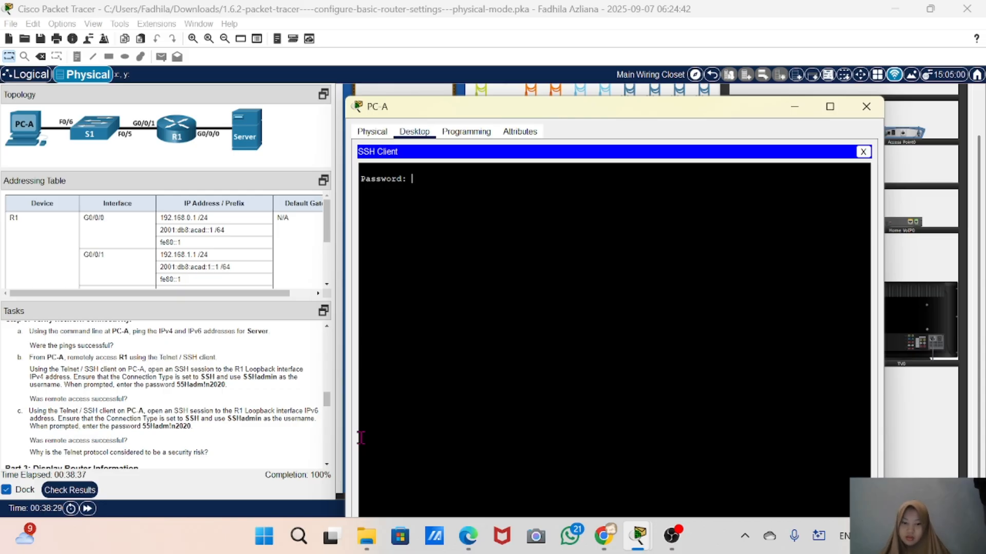
pyautogui.press('Return')
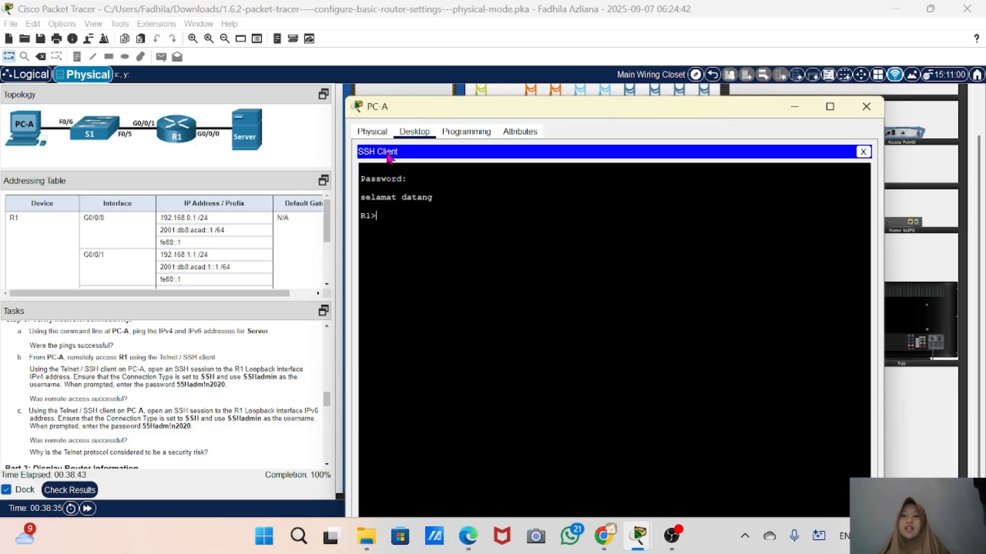
# Start entering privileged EXEC mode on R1 with the enable command
pyautogui.moveTo(454, 200); pyautogui.dragTo(368, 203)
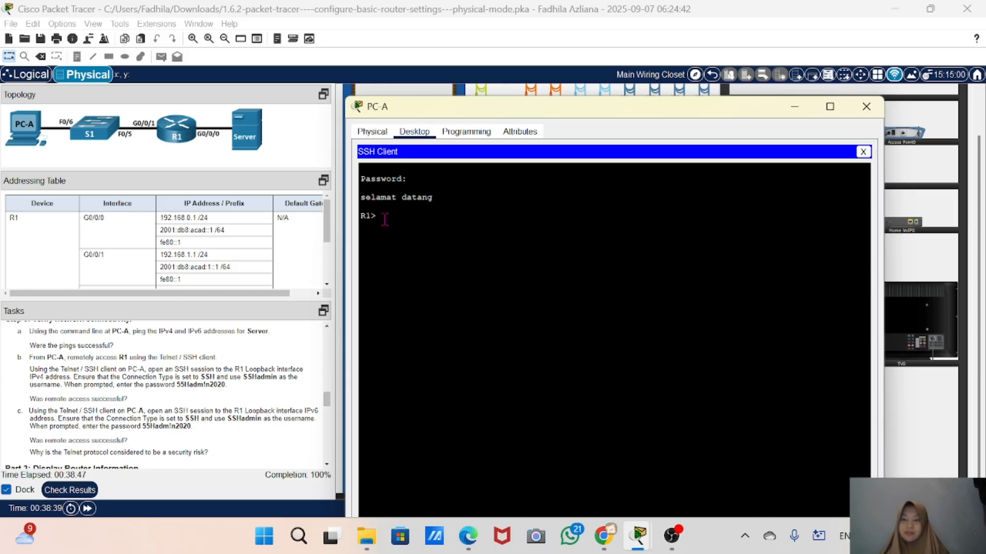
pyautogui.write('ena')
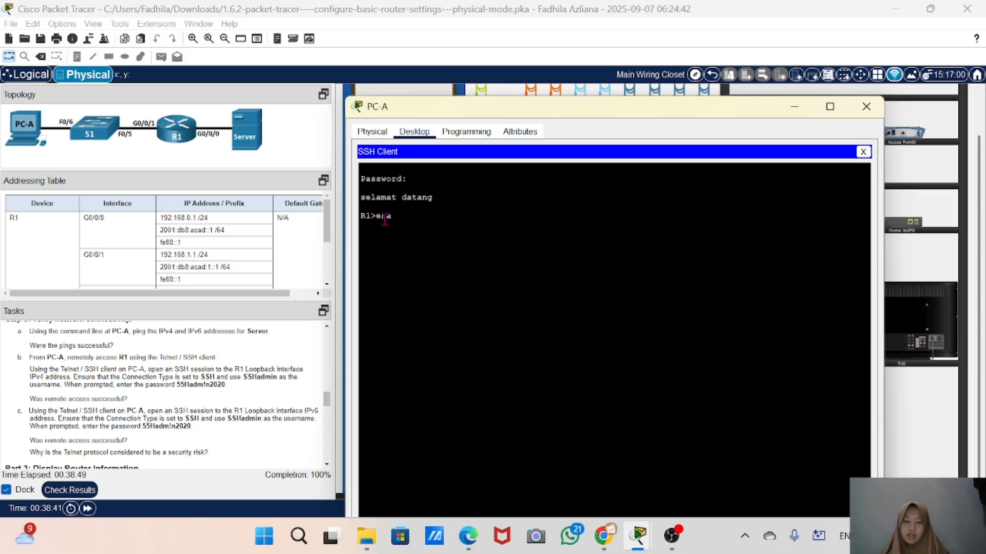
pyautogui.write('ble')
pyautogui.press('Return')
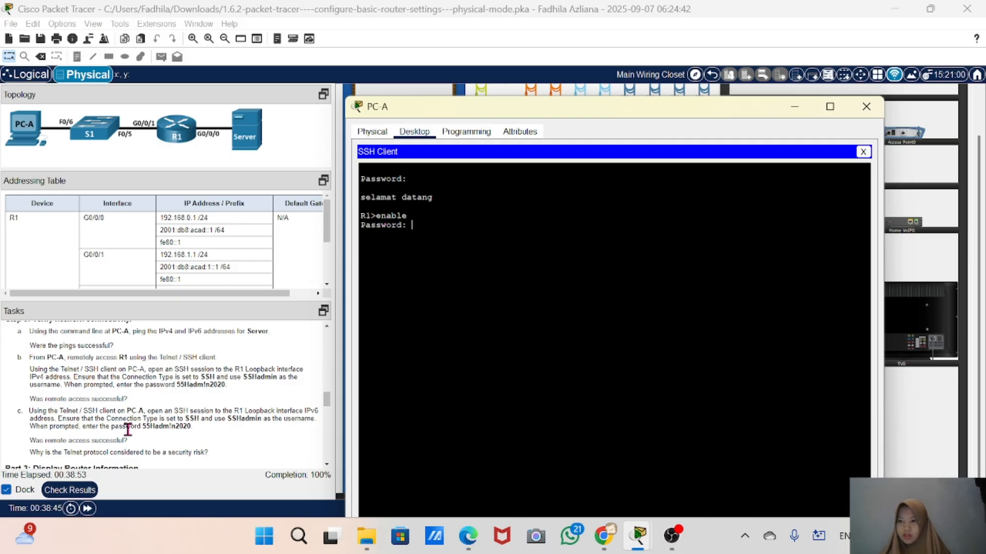
# Review the SSH verification task instructions, then close the SSH client and confirm terminating the session
pyautogui.scroll(5, 136, 429)
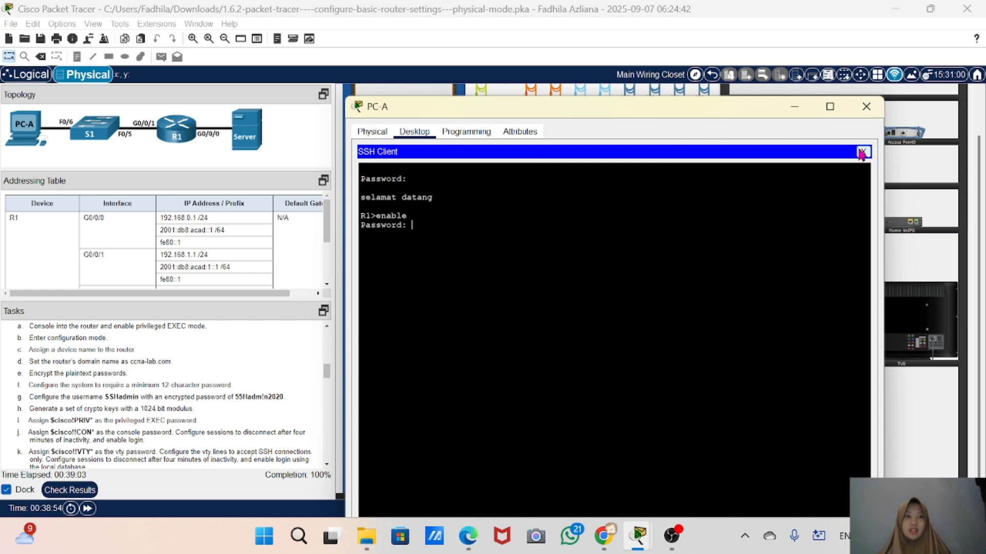
pyautogui.scroll(-15, 119, 440)
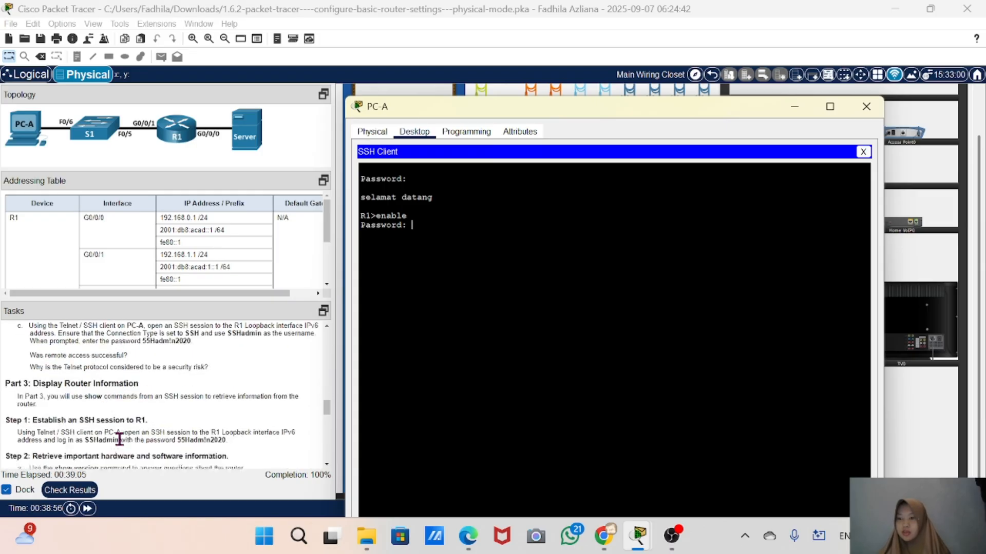
pyautogui.scroll(3, 119, 439)
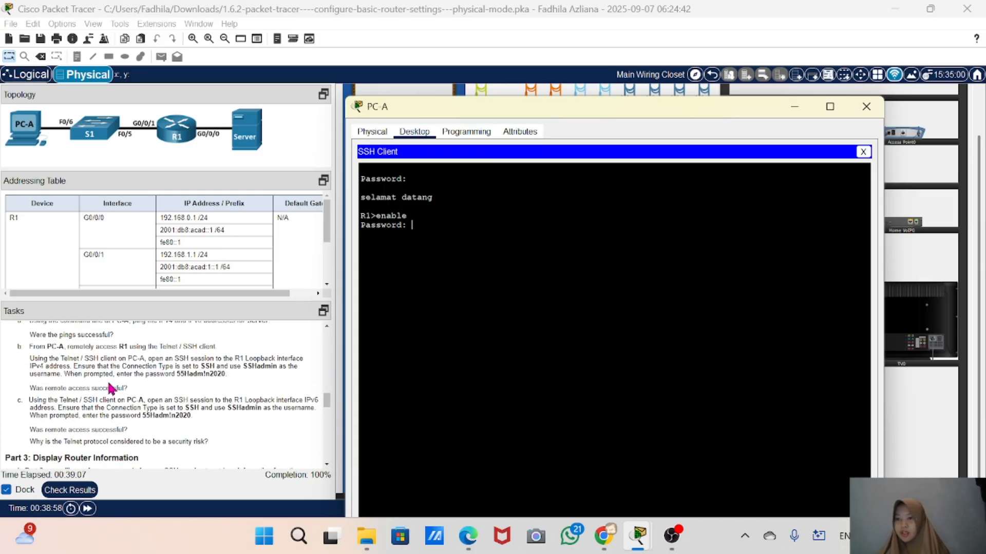
pyautogui.scroll(3, 110, 389)
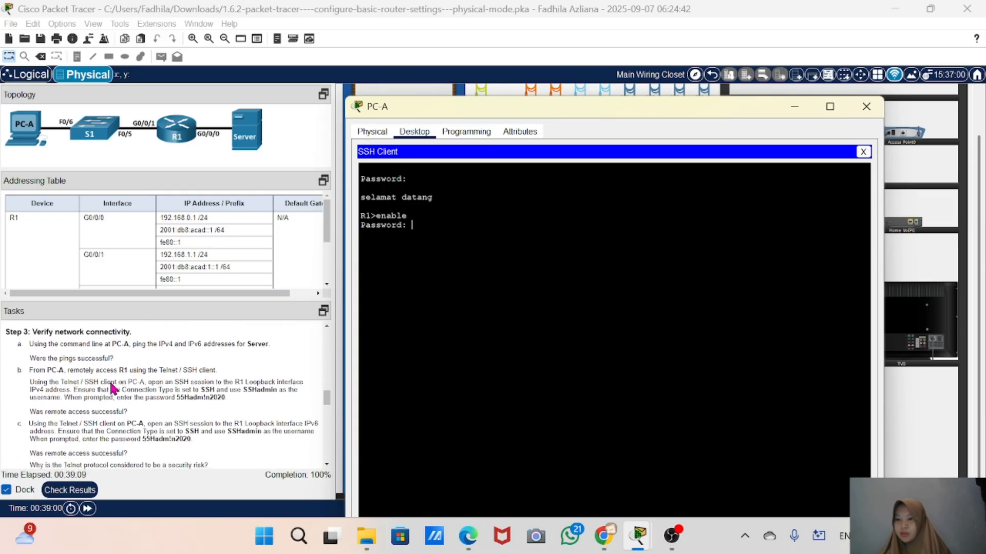
pyautogui.scroll(-1, 112, 389)
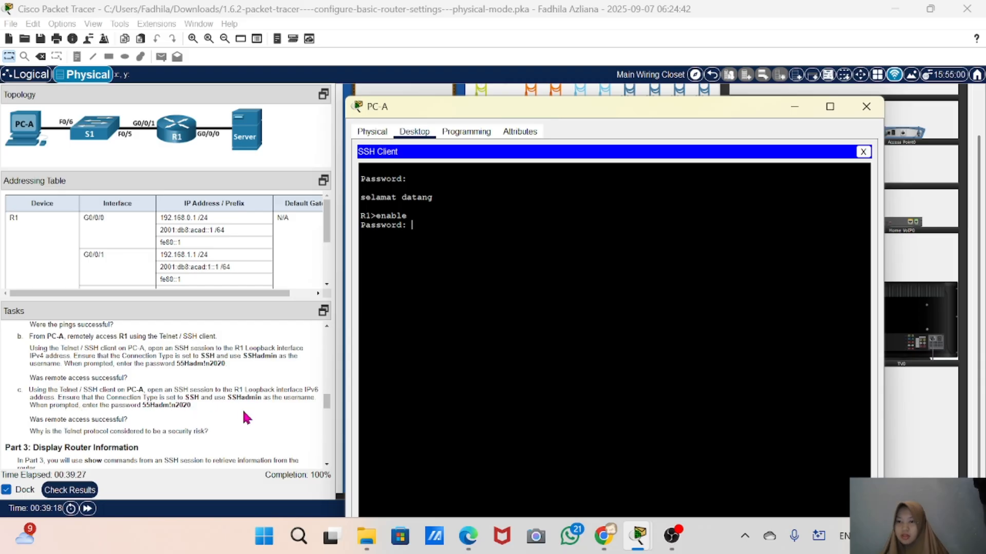
pyautogui.click(862, 153)
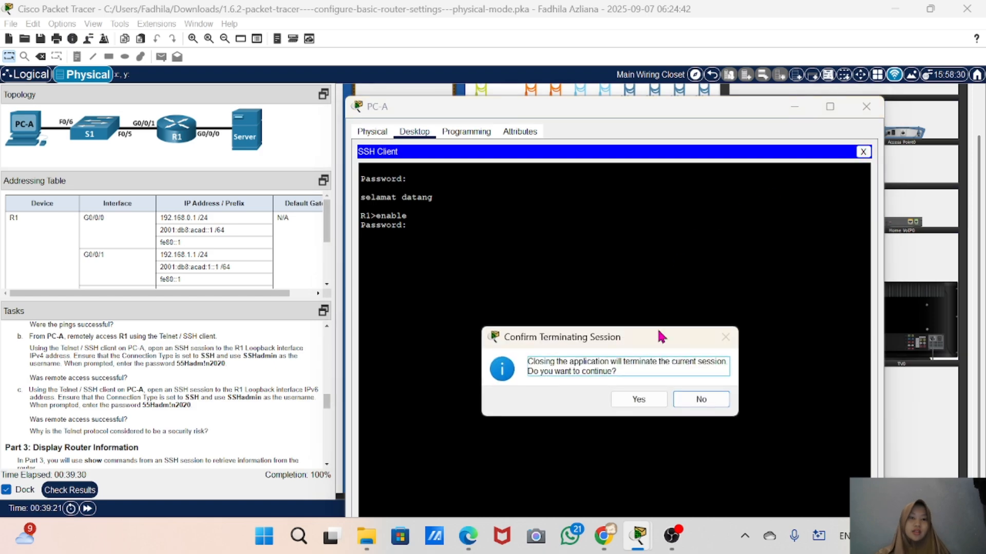
pyautogui.click(642, 403)
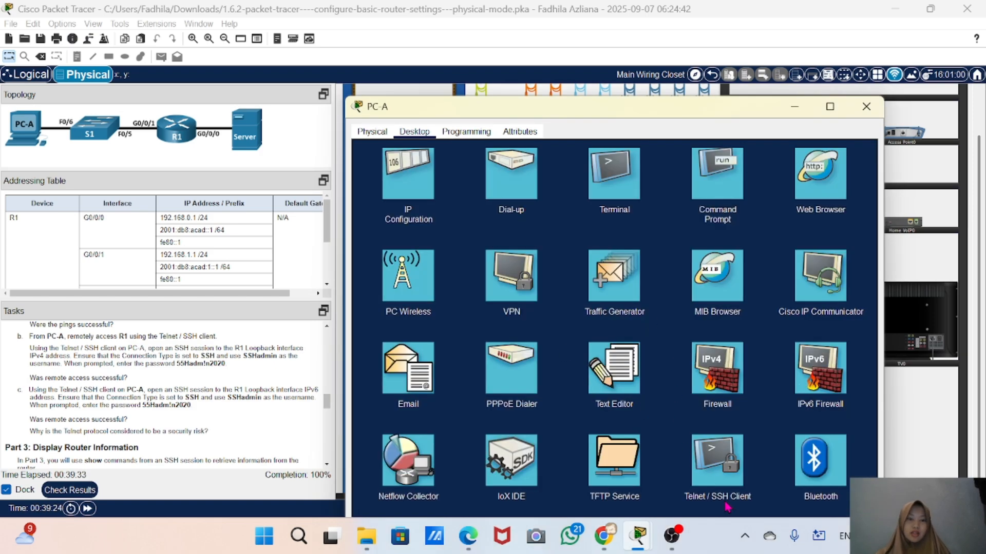
# Open the Telnet / SSH Client on PC-A and copy R1's Loopback0 IPv6 address from the addressing table
pyautogui.click(708, 483)
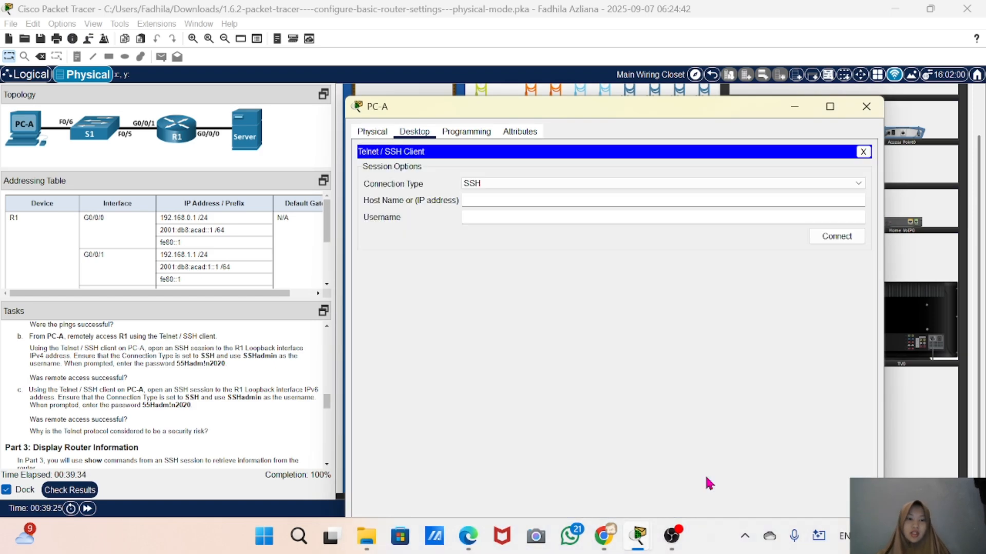
pyautogui.click(489, 205)
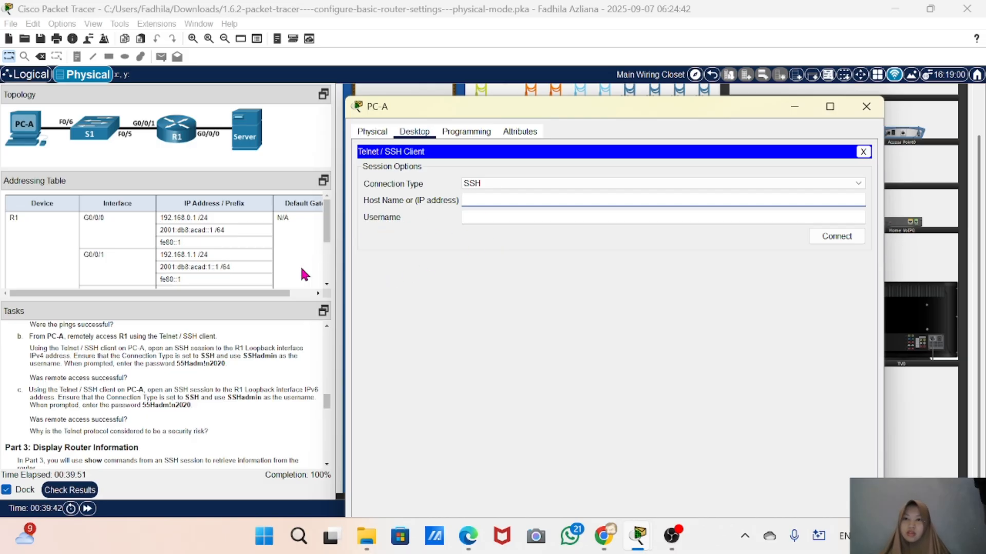
pyautogui.scroll(-4, 148, 256)
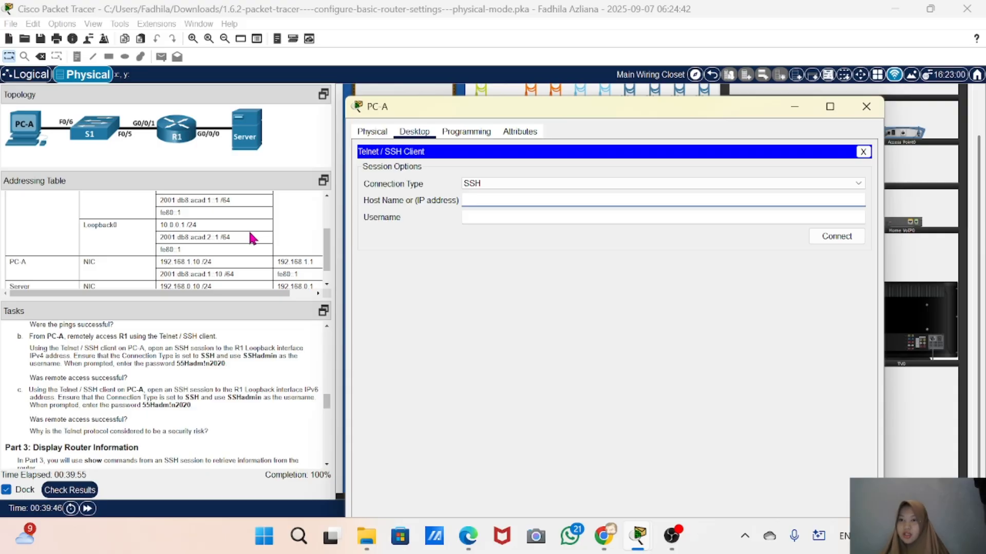
pyautogui.moveTo(232, 238); pyautogui.dragTo(160, 246)
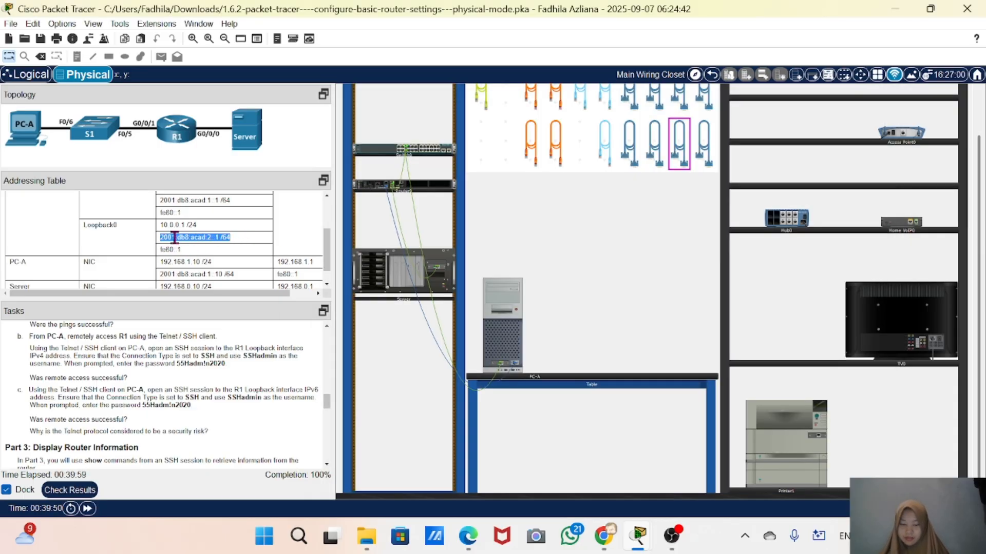
pyautogui.rightClick(175, 240)
pyautogui.click(206, 248)
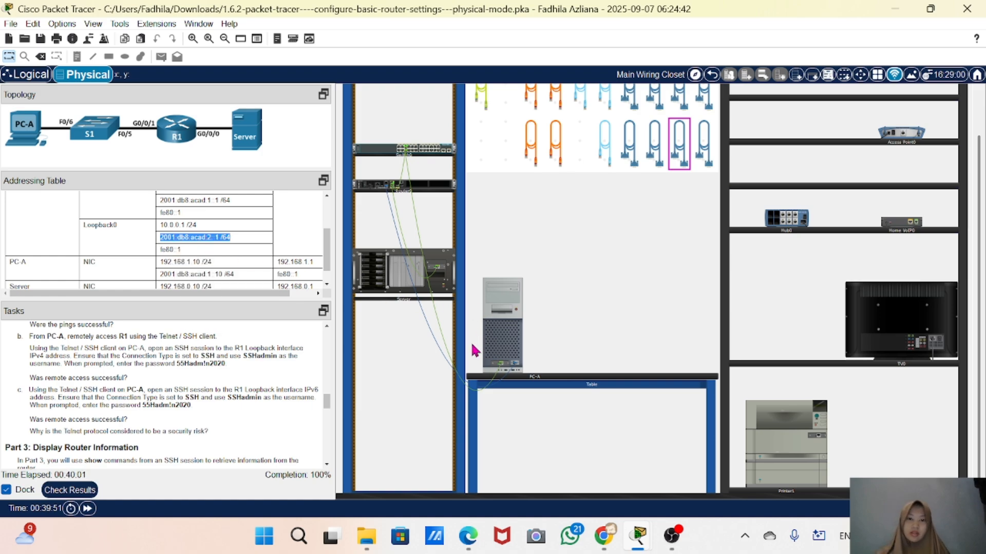
# Return to PC-A and paste the address into the host name field, trimming it to 2001:db8:acad:2::1
pyautogui.click(506, 344)
pyautogui.click(485, 203)
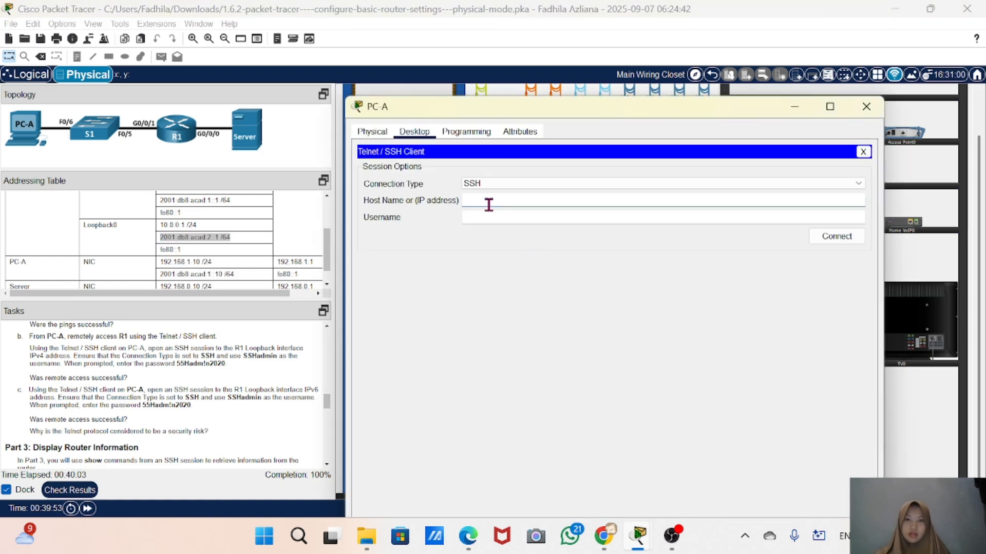
pyautogui.rightClick(485, 201)
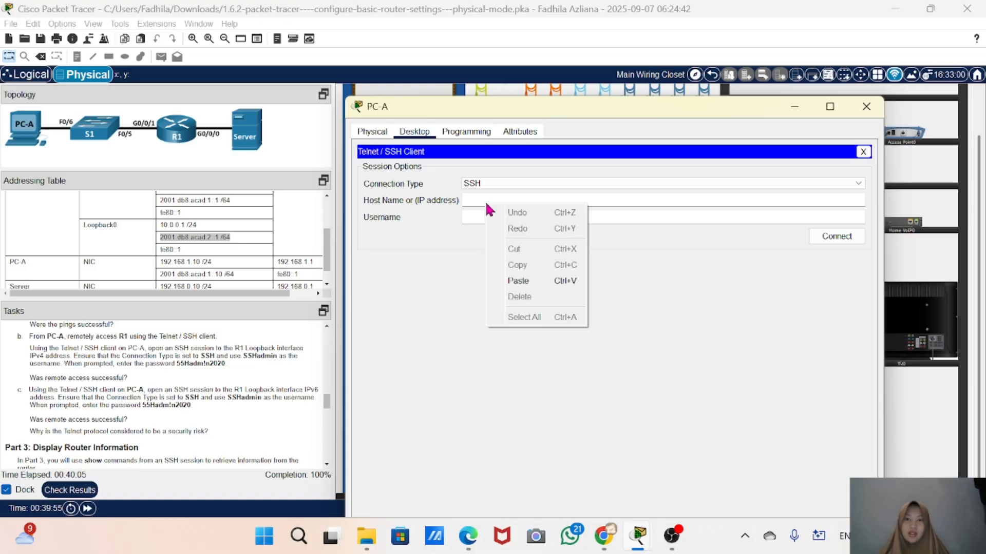
pyautogui.click(473, 197)
pyautogui.rightClick(476, 199)
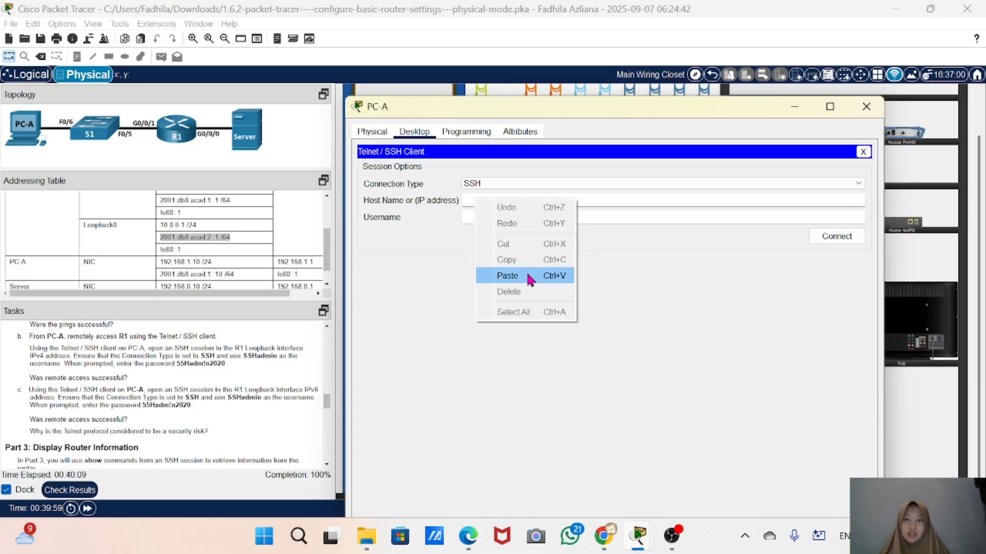
pyautogui.click(508, 276)
pyautogui.press('BackSpace')
pyautogui.press('BackSpace')
pyautogui.press('BackSpace')
pyautogui.press('BackSpace')
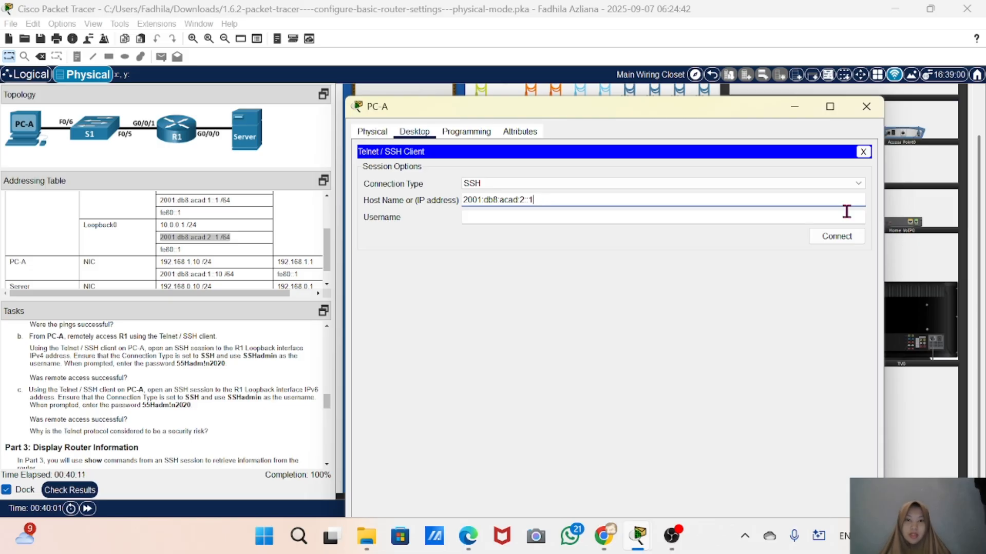
# Enter SSHadmin as the username and connect the SSH session
pyautogui.click(577, 220)
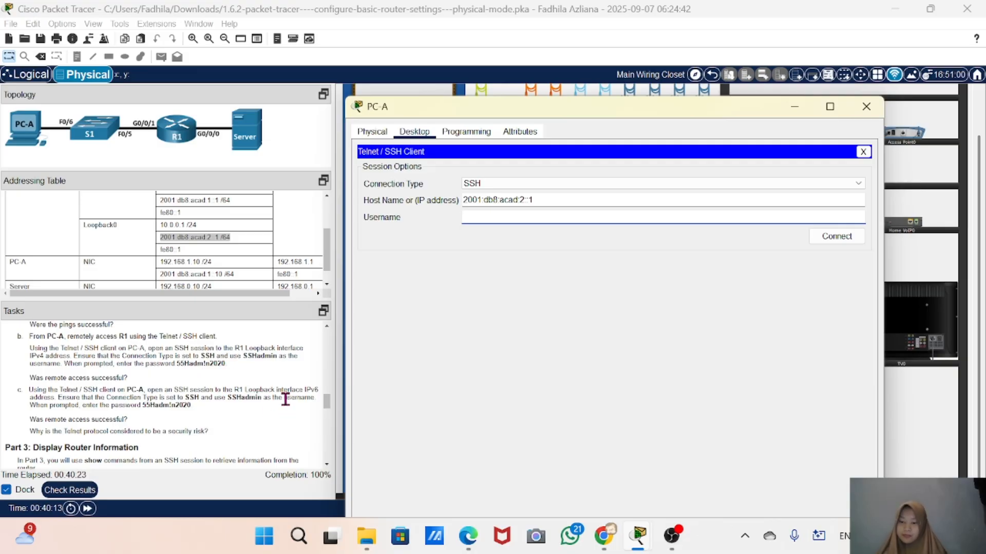
pyautogui.write('SS')
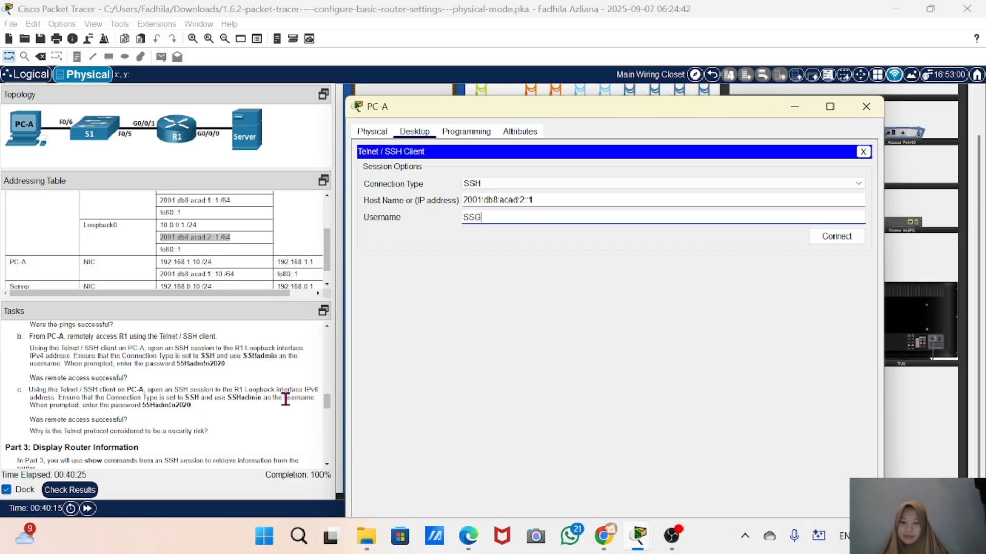
pyautogui.write('Hadmin')
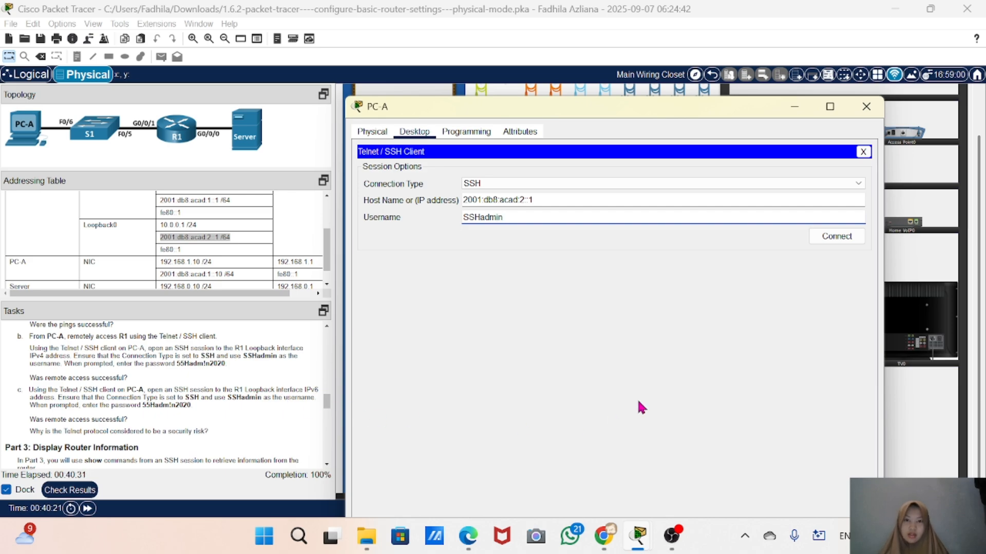
pyautogui.click(838, 235)
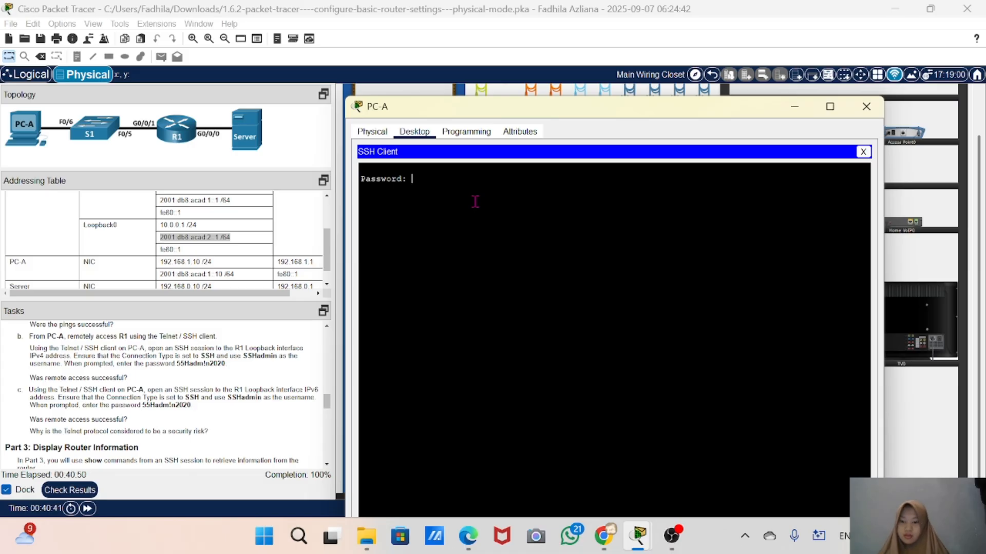
# Log in with the account password, then close the SSH client and confirm terminating the session
pyautogui.press('Return')
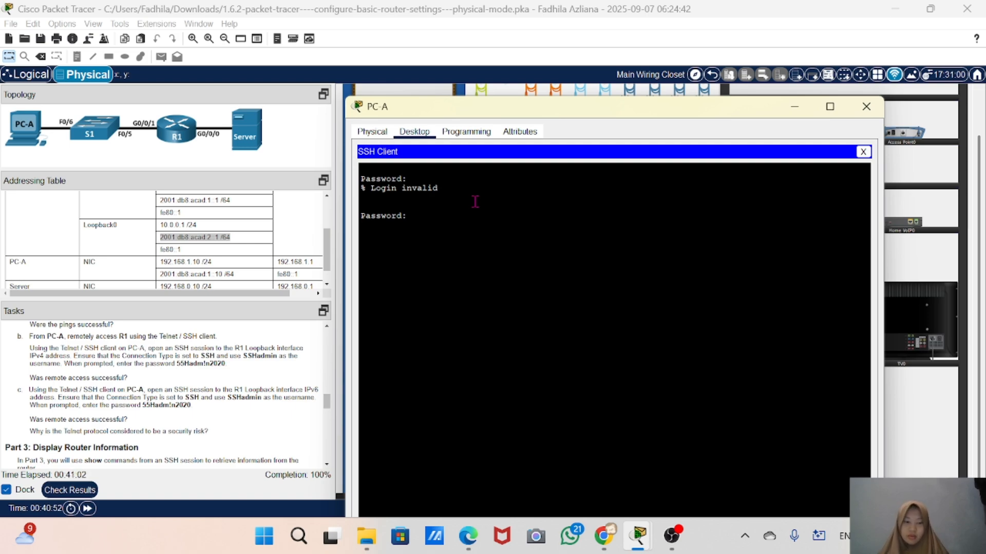
pyautogui.press('Return')
pyautogui.moveTo(433, 234); pyautogui.dragTo(360, 240)
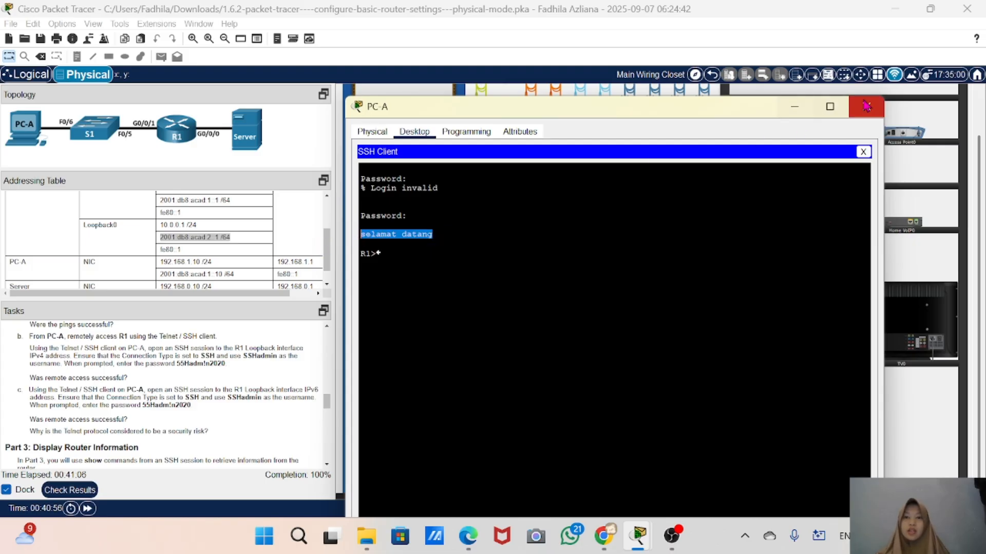
pyautogui.click(863, 151)
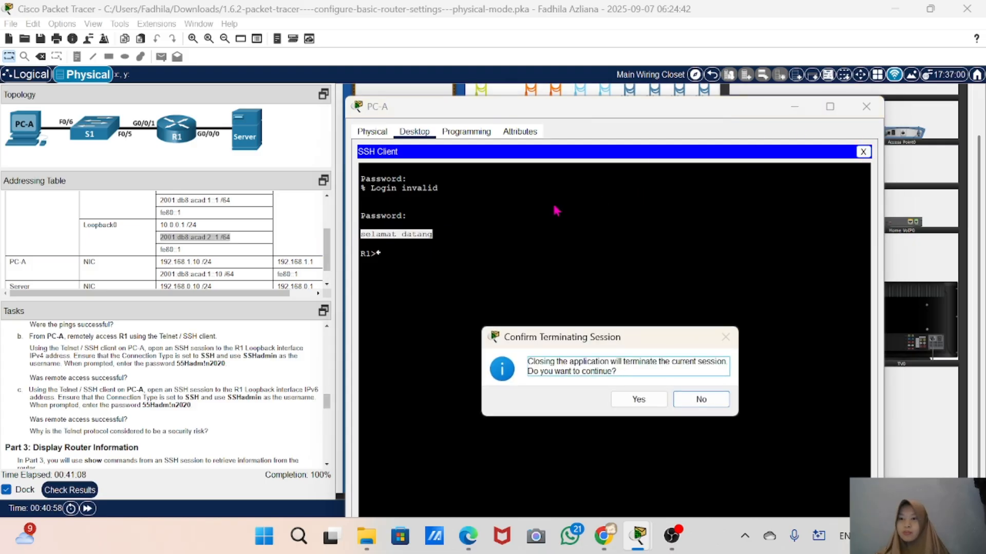
pyautogui.click(638, 399)
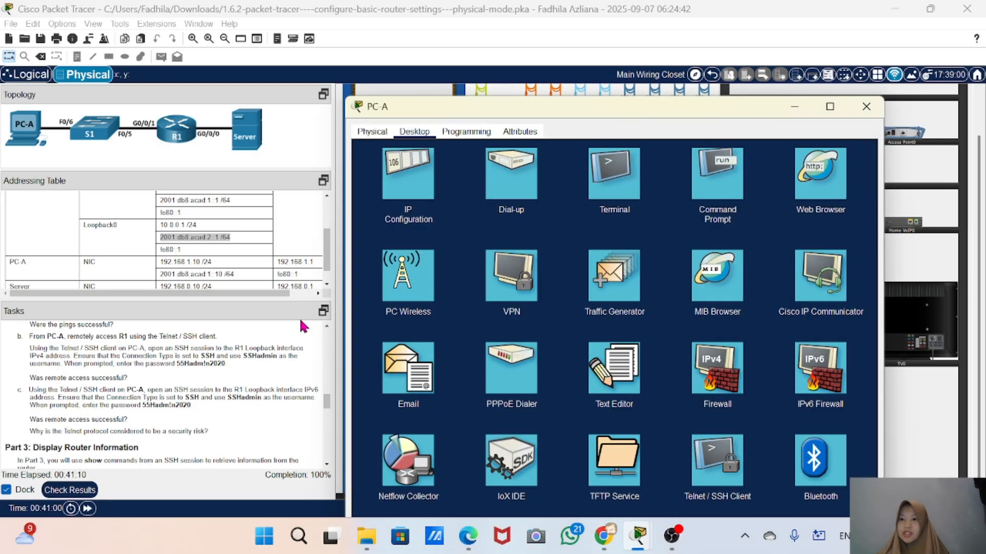
# Scroll through the Part 3 task instructions and reopen the Telnet / SSH Client
pyautogui.scroll(-1, 195, 392)
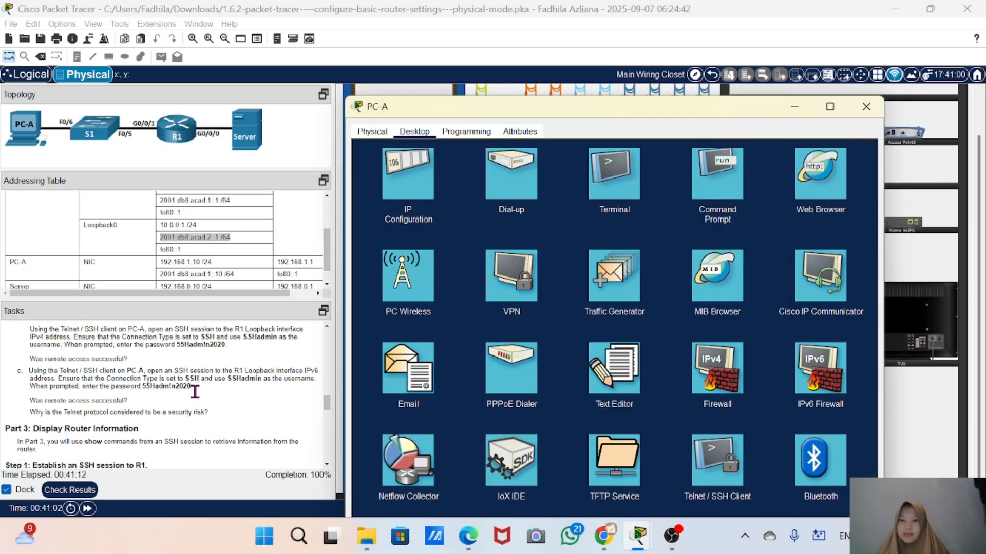
pyautogui.scroll(-1, 195, 392)
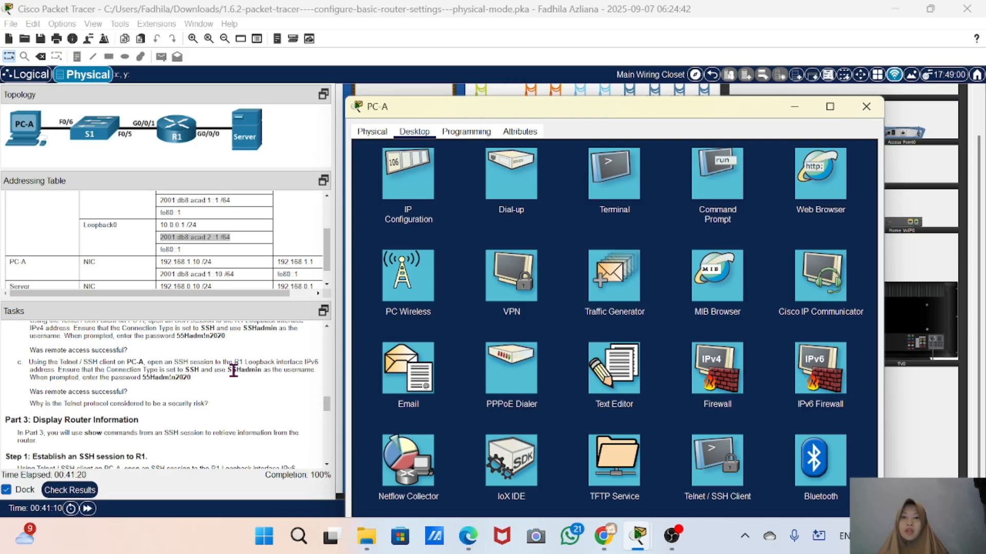
pyautogui.scroll(-3, 234, 371)
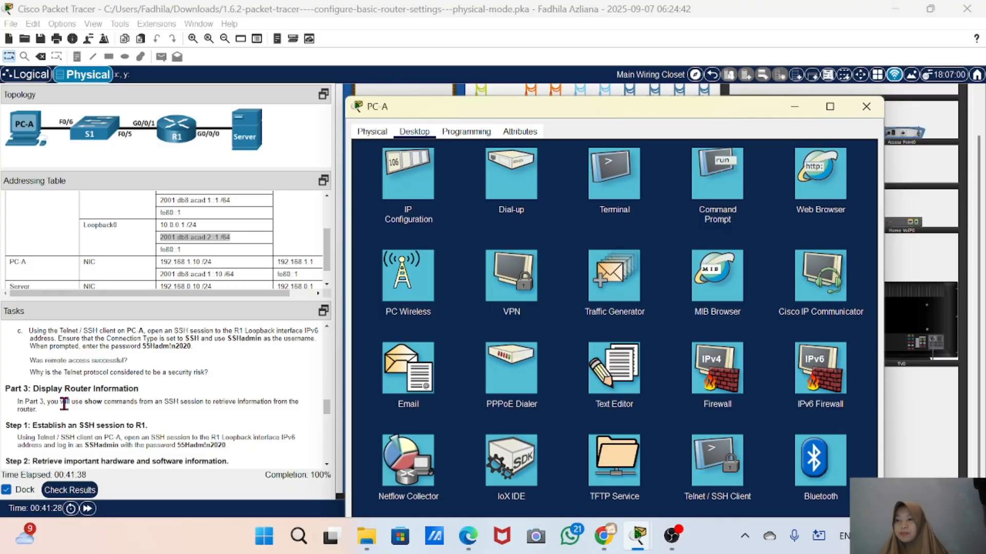
pyautogui.scroll(-2, 64, 404)
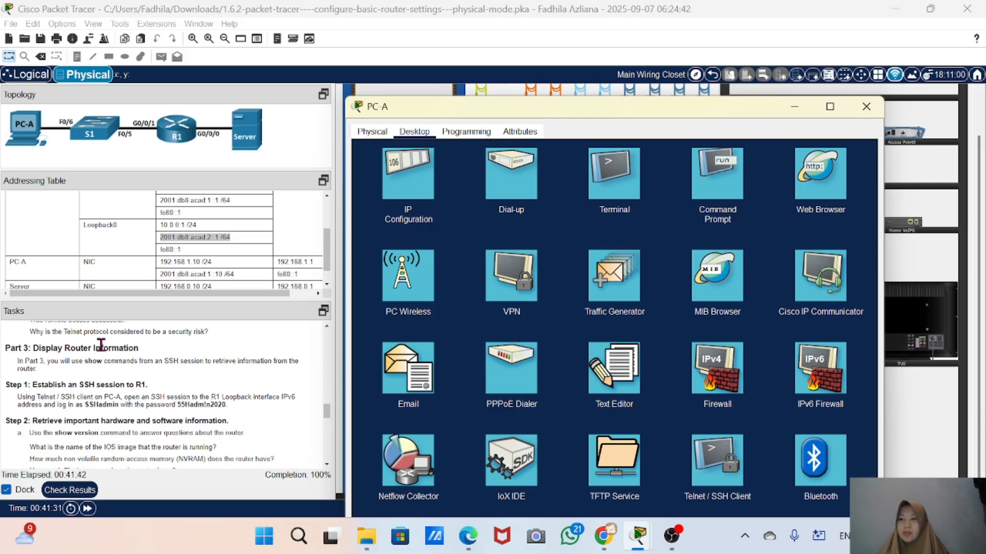
pyautogui.scroll(-2, 67, 385)
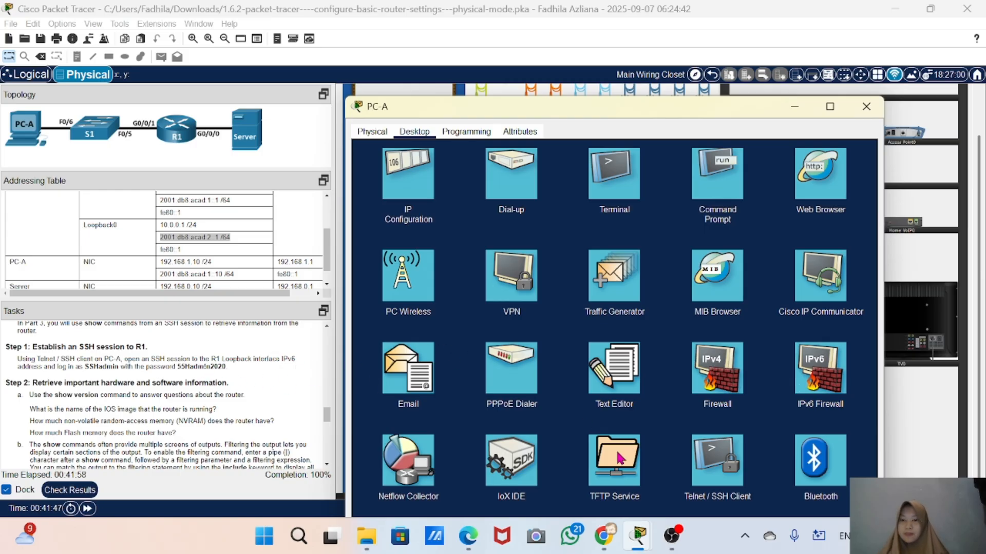
pyautogui.click(715, 459)
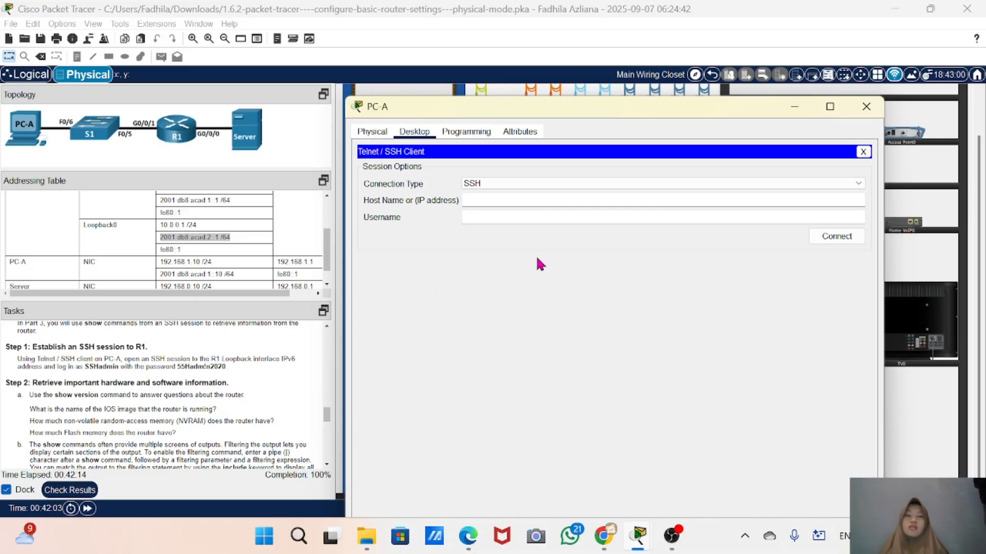
# Paste R1's Loopback0 IPv6 address into the host name field, trimming it to 2001:db8:acad:2::1
pyautogui.click(491, 205)
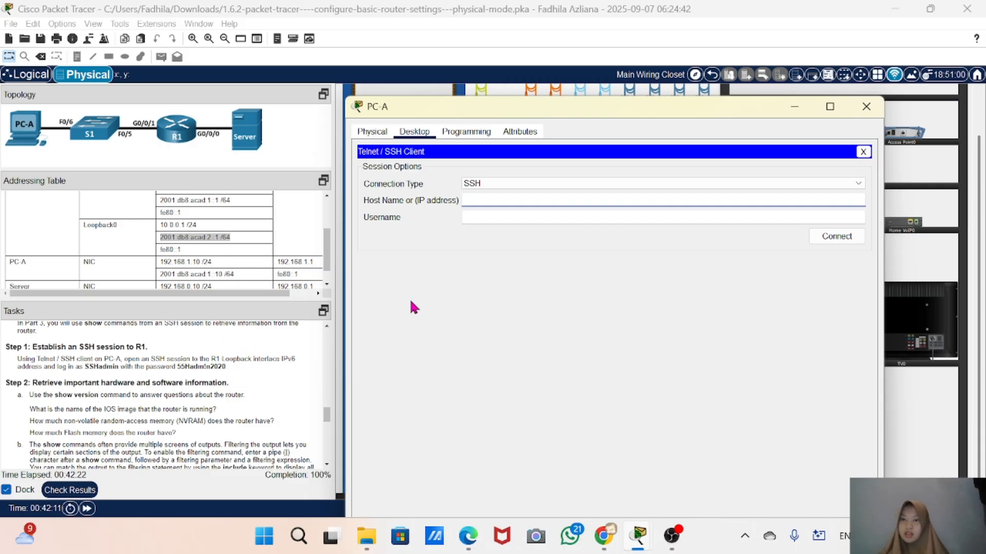
pyautogui.rightClick(492, 212)
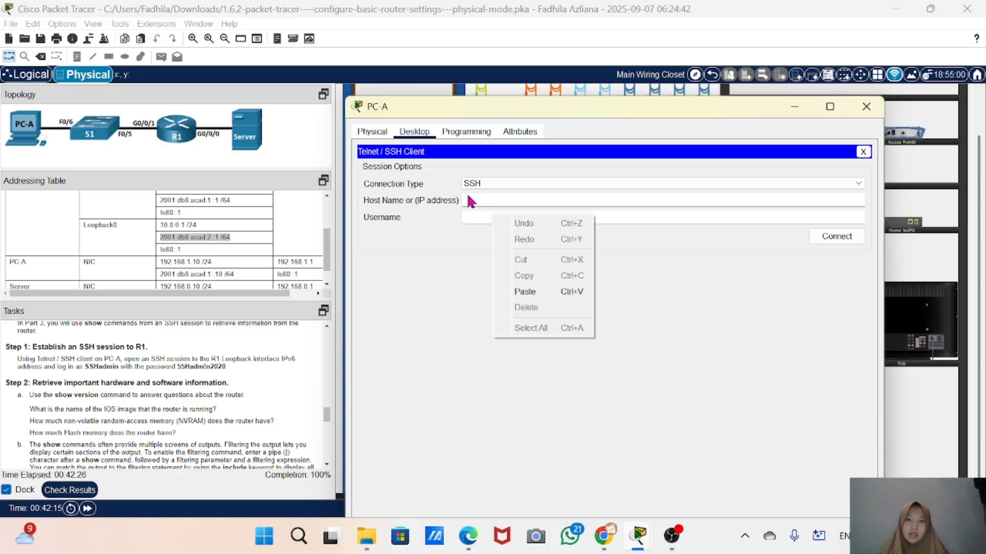
pyautogui.click(469, 201)
pyautogui.rightClick(469, 199)
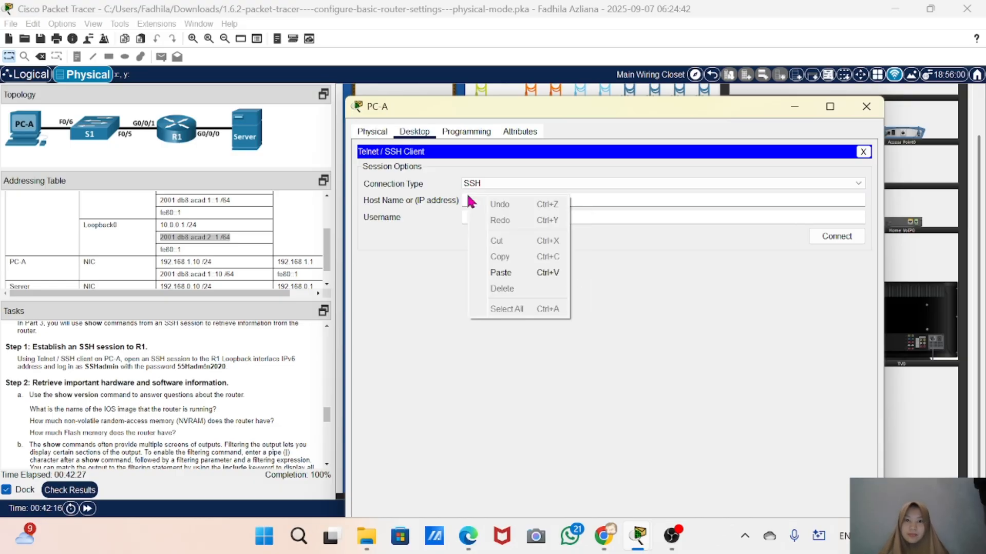
pyautogui.click(537, 274)
pyautogui.press('BackSpace')
pyautogui.press('BackSpace')
pyautogui.press('BackSpace')
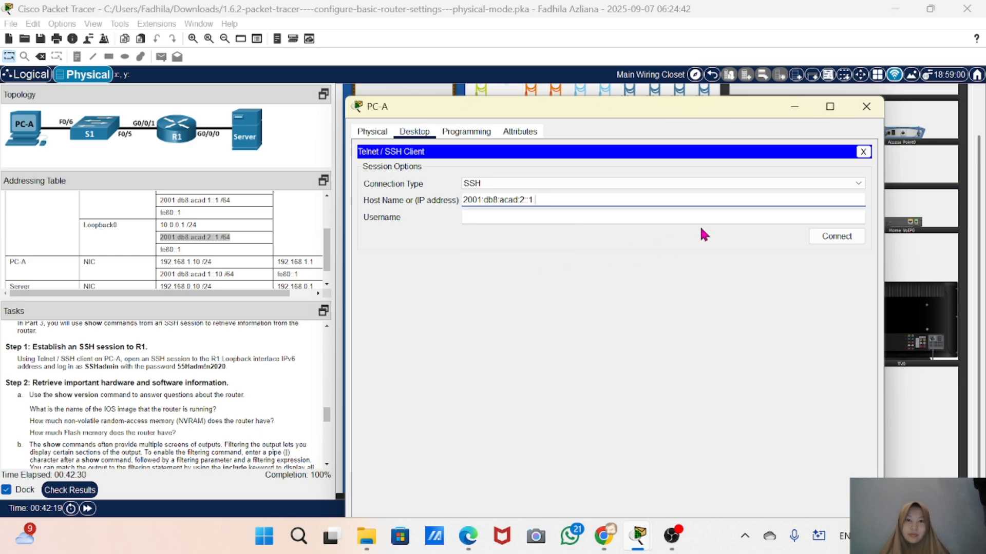
# Set the username to SSHadmin and connect the SSH session
pyautogui.click(634, 220)
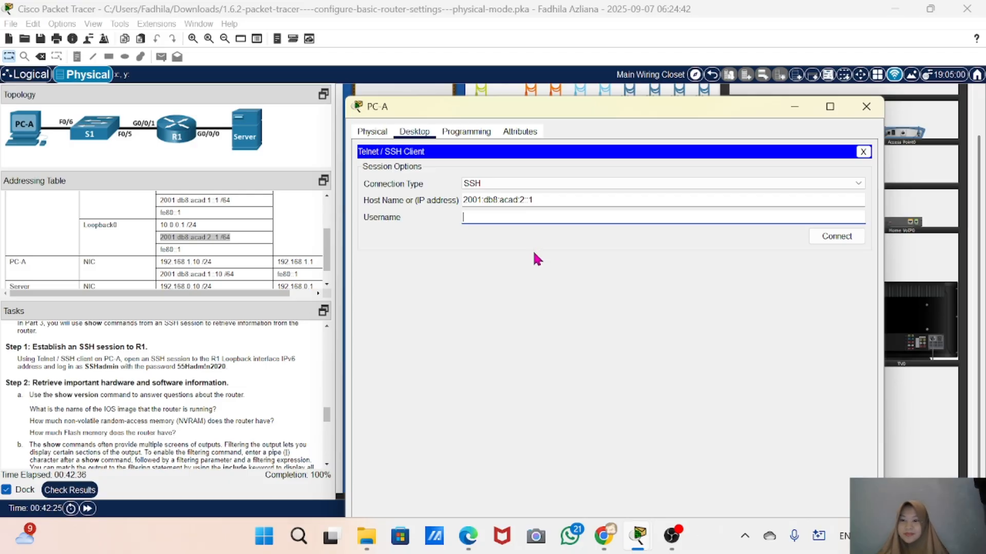
pyautogui.write('SS')
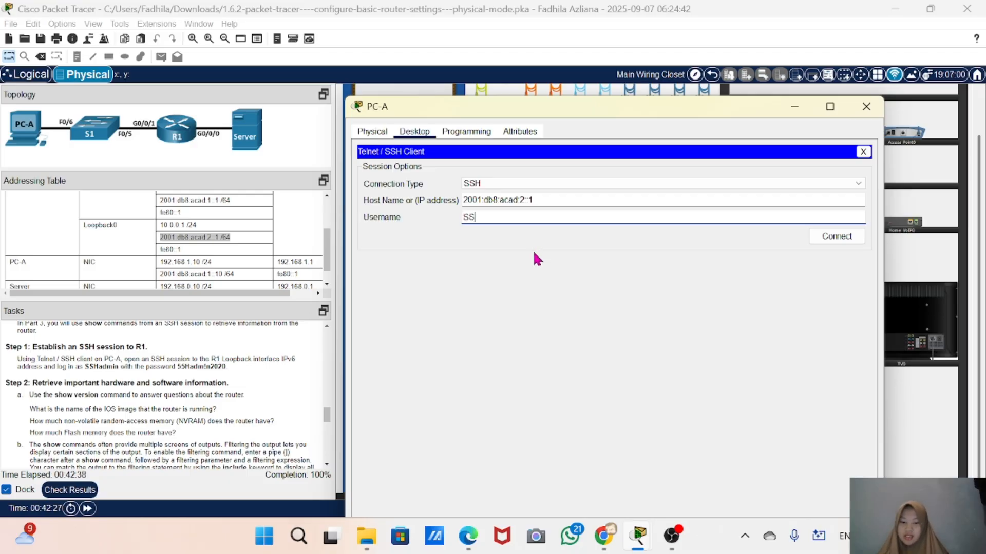
pyautogui.write('H')
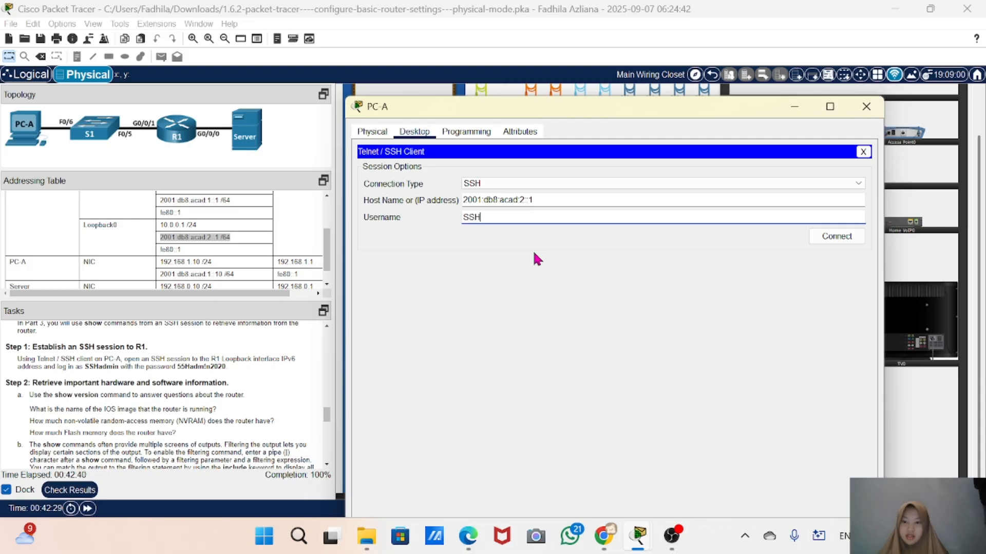
pyautogui.write('admin')
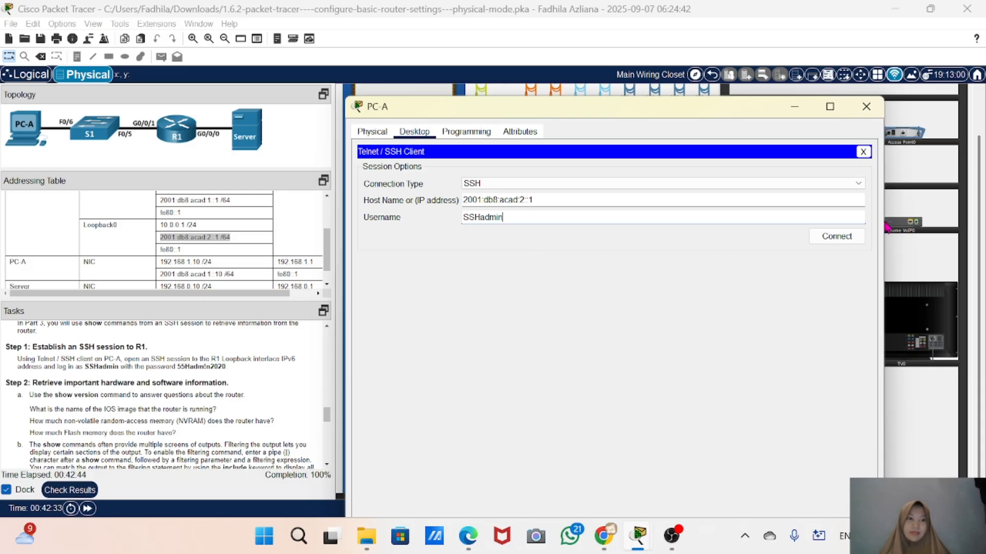
pyautogui.click(842, 235)
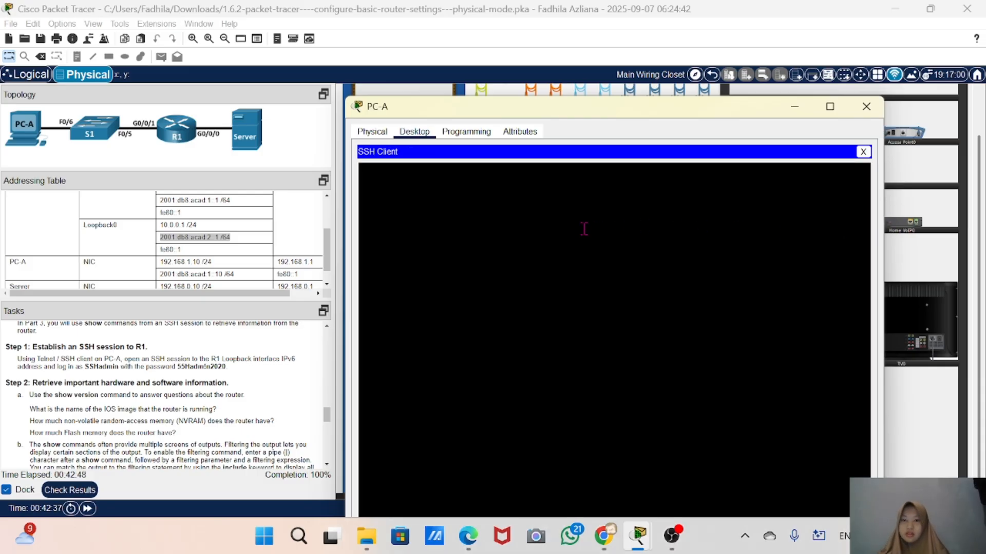
# Close the SSH client, confirm terminating the session, and reopen the Telnet / SSH Client
pyautogui.click(863, 152)
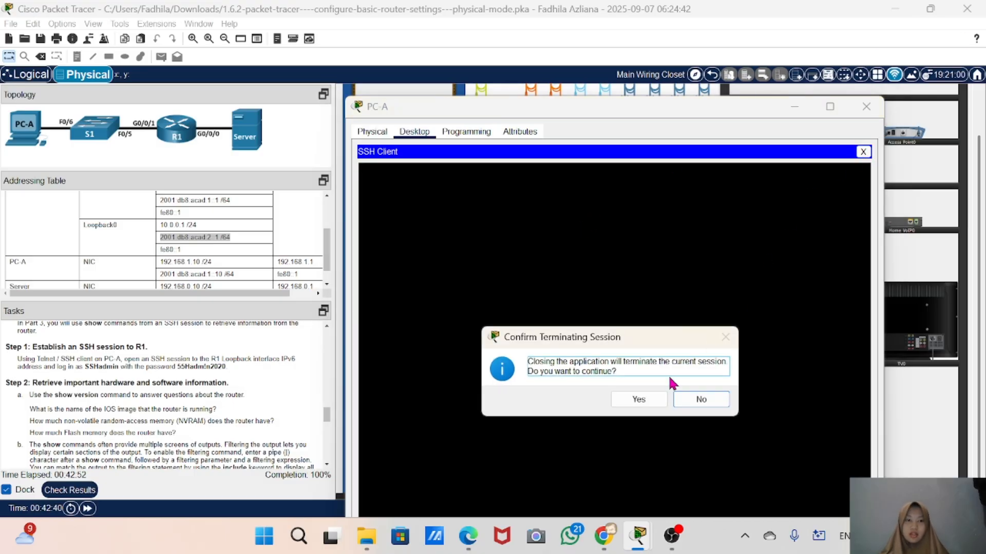
pyautogui.click(638, 400)
pyautogui.click(718, 473)
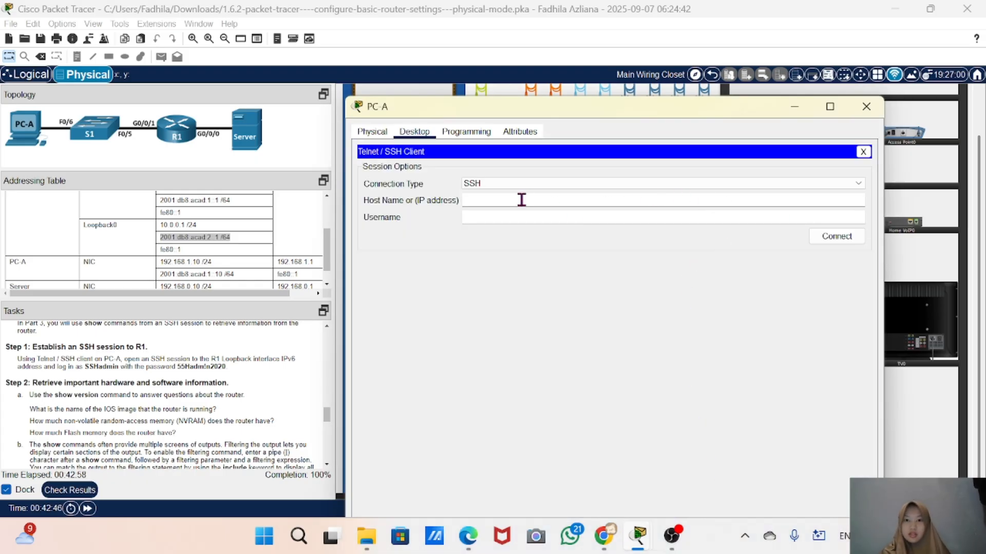
# Paste R1's Loopback0 IPv6 address as the host name and trim it to 2001:db8:acad:2::1
pyautogui.rightClick(512, 202)
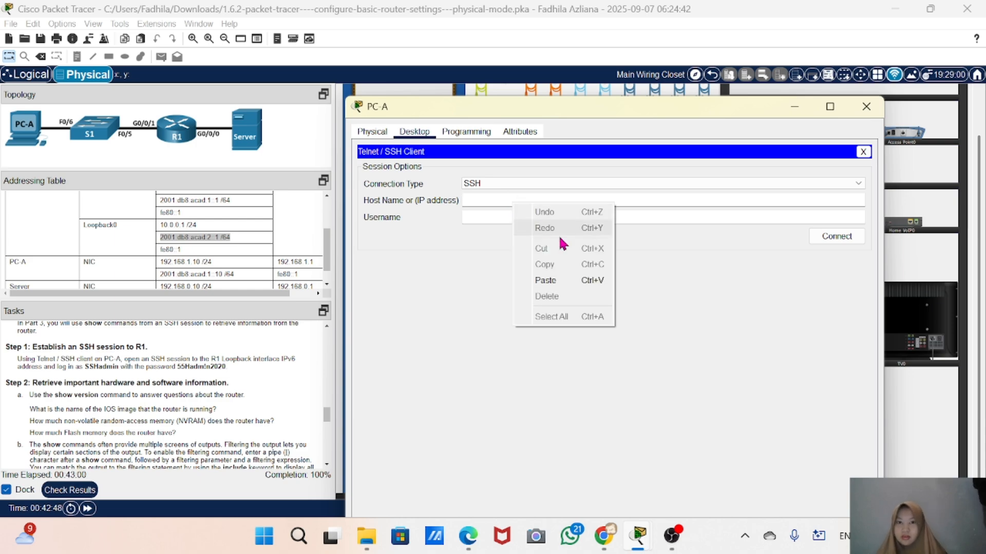
pyautogui.click(554, 280)
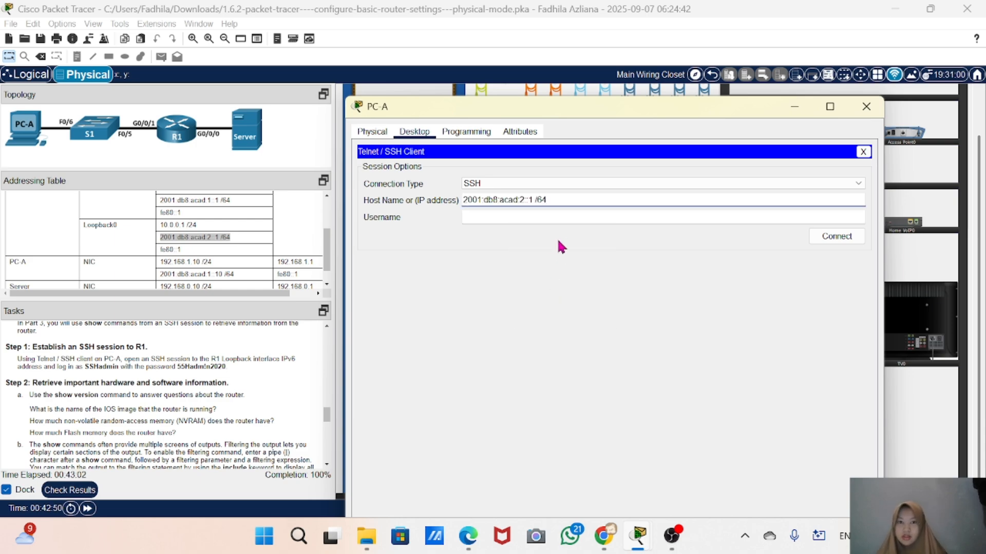
pyautogui.press('BackSpace')
pyautogui.press('BackSpace')
pyautogui.press('BackSpace')
pyautogui.press('BackSpace')
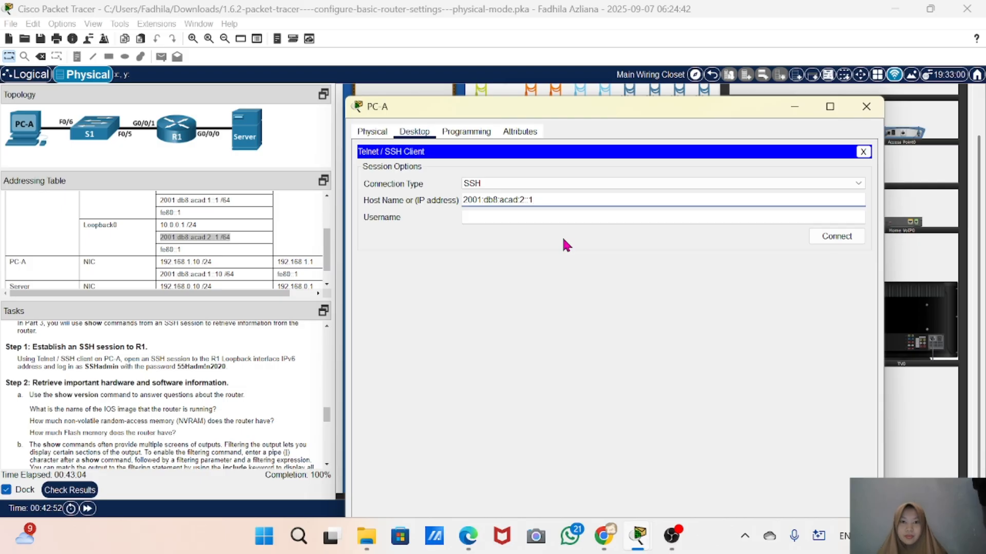
# Enter SSHadmin as the username and connect the SSH session
pyautogui.click(509, 219)
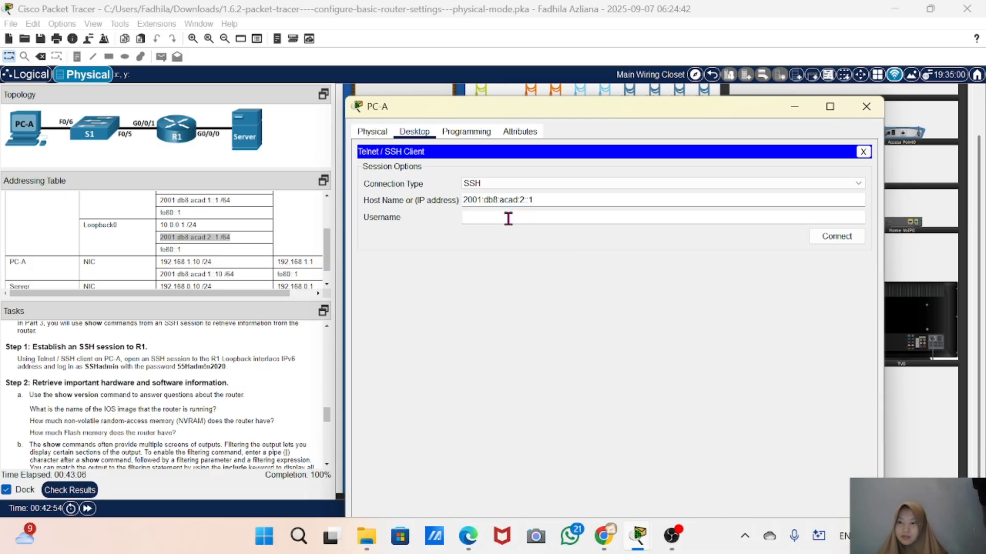
pyautogui.scroll(-1, 196, 423)
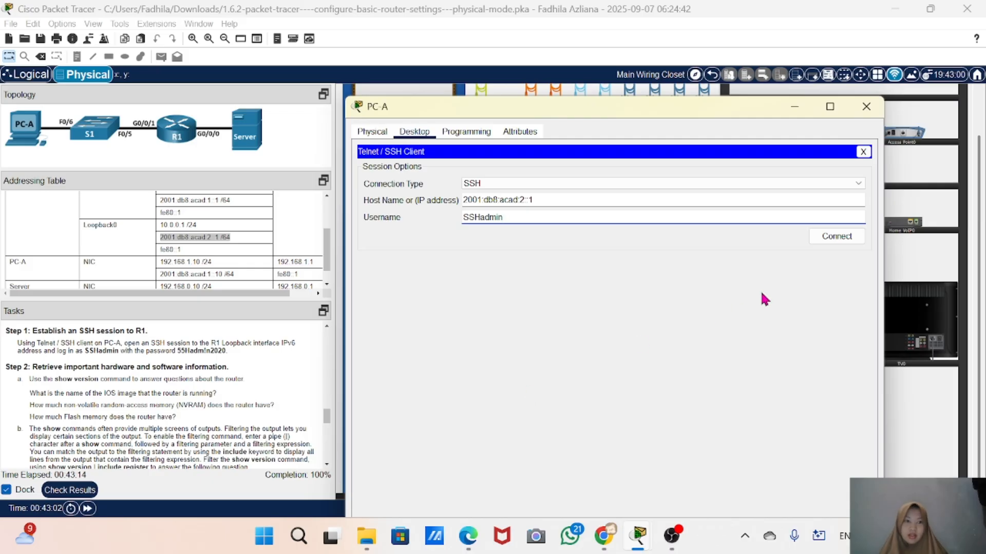
pyautogui.click(845, 239)
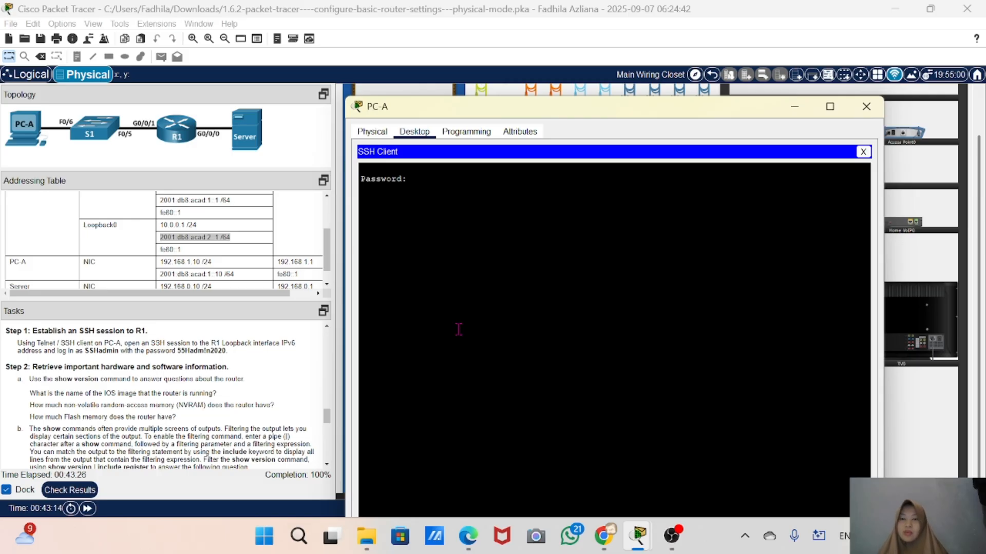
# Try to log in without a password and reestablish the SSH session
pyautogui.press('Return')
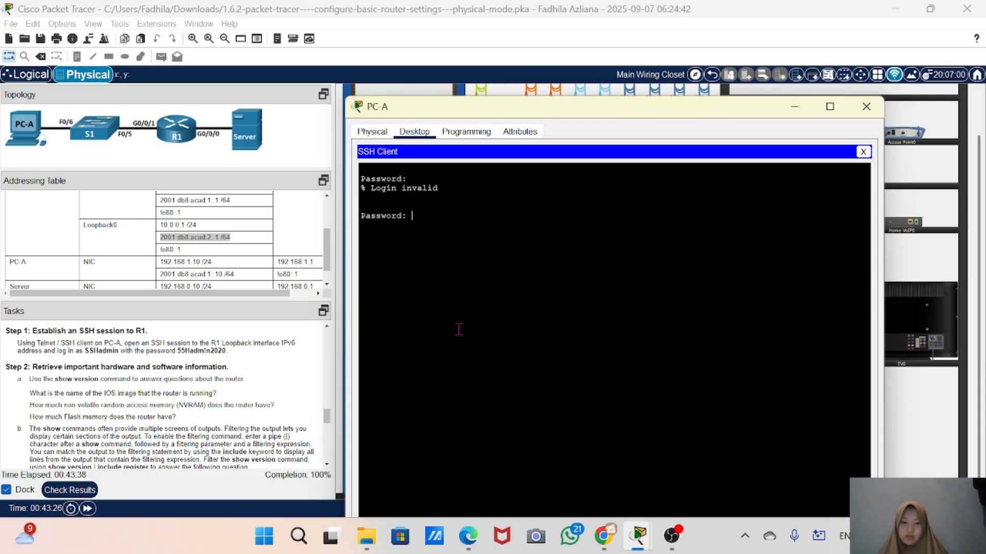
pyautogui.press('Return')
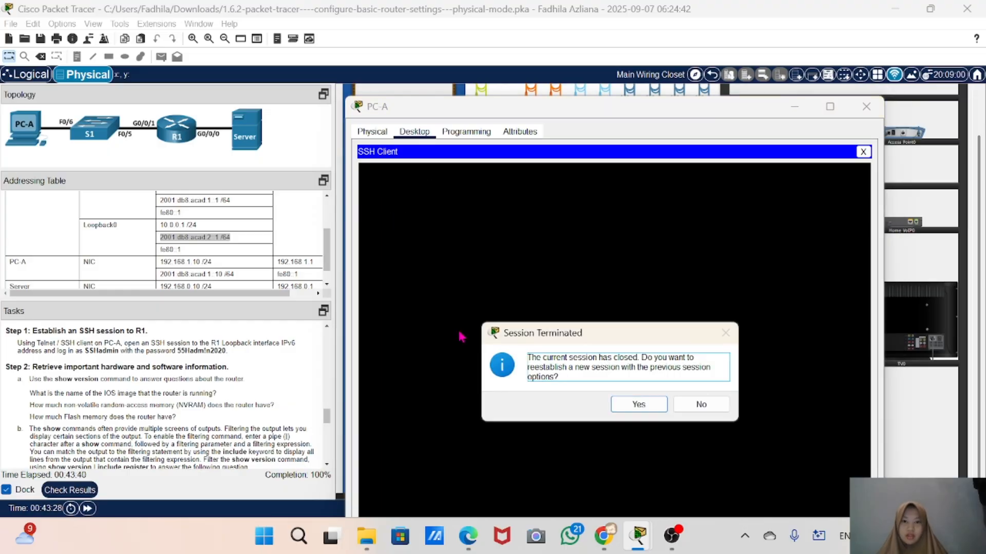
pyautogui.click(639, 406)
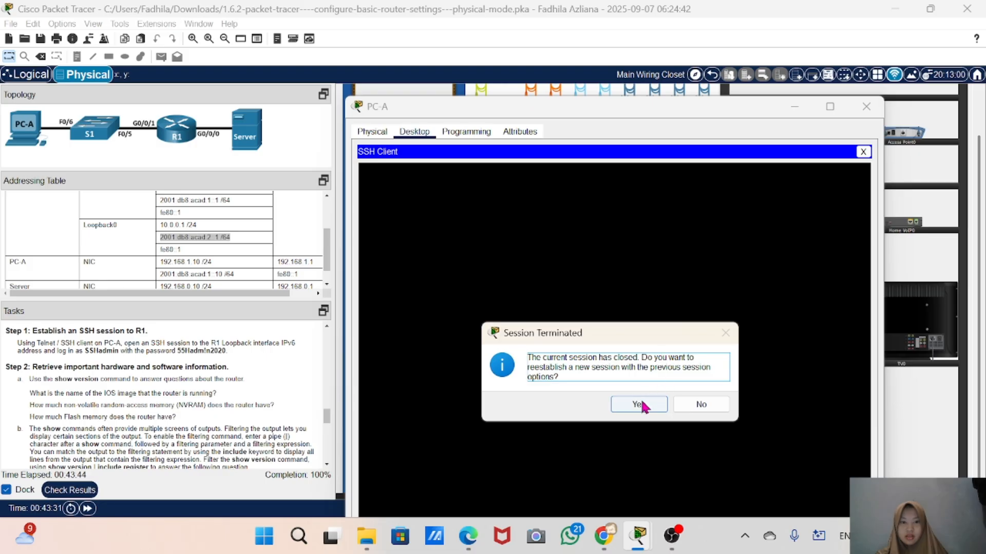
pyautogui.click(641, 403)
pyautogui.click(641, 403)
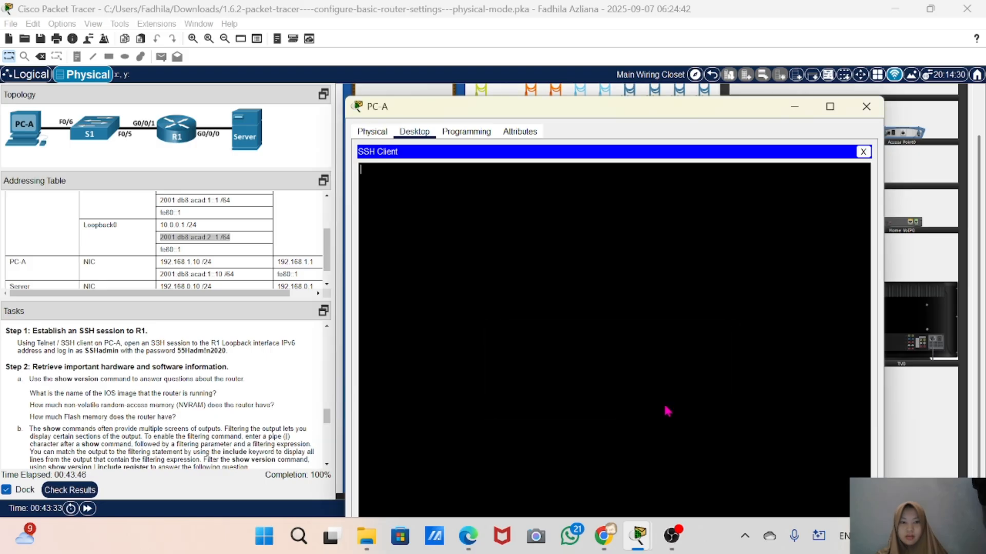
pyautogui.click(707, 406)
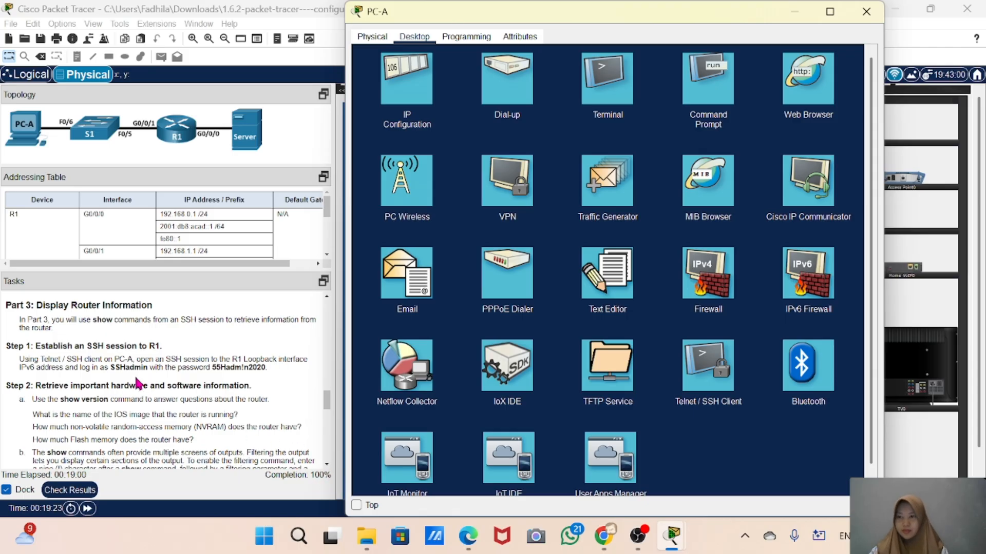
# Open the Telnet / SSH Client on PC-A
pyautogui.scroll(-1, 180, 398)
pyautogui.scroll(1, 179, 398)
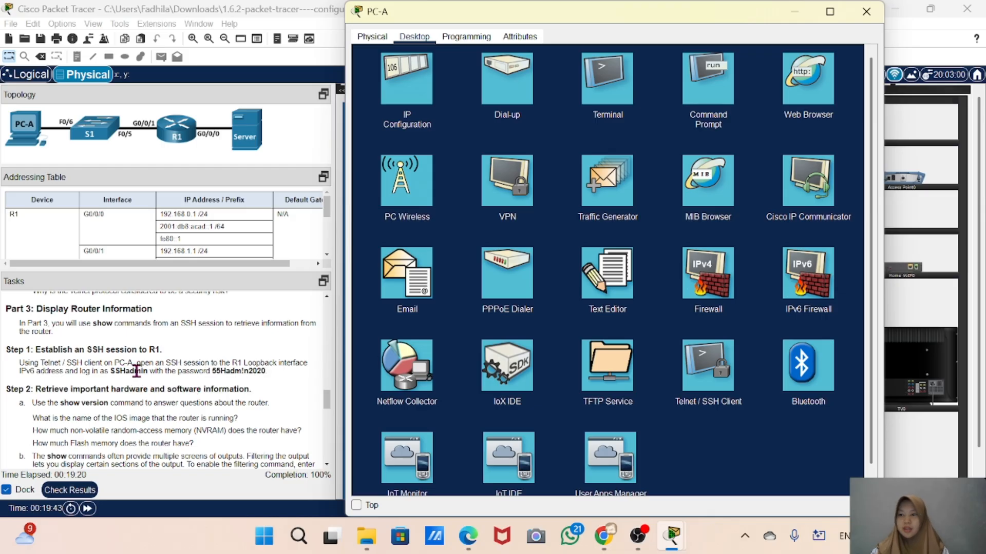
pyautogui.click(703, 384)
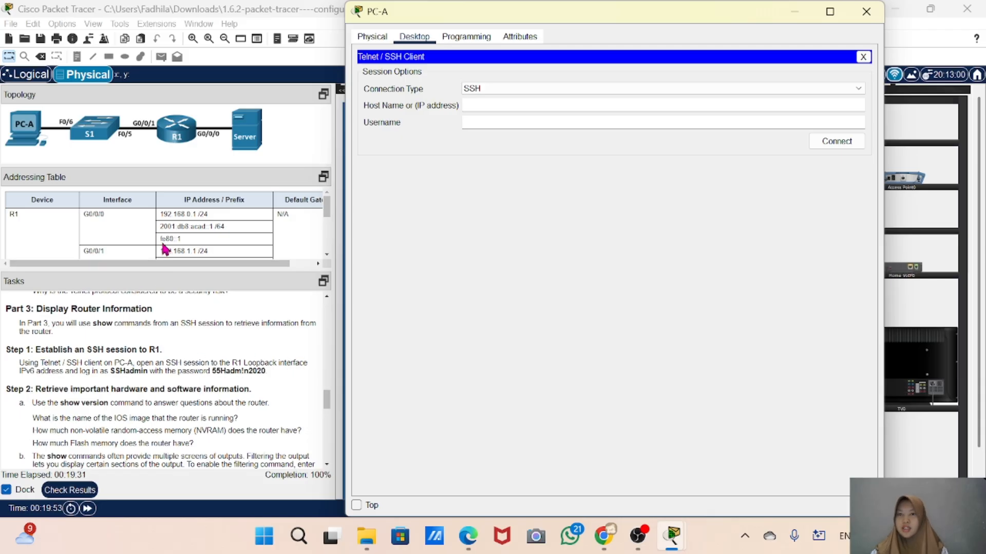
# Copy R1's Loopback0 IPv6 address from the addressing table and return to PC-A
pyautogui.scroll(-3, 161, 241)
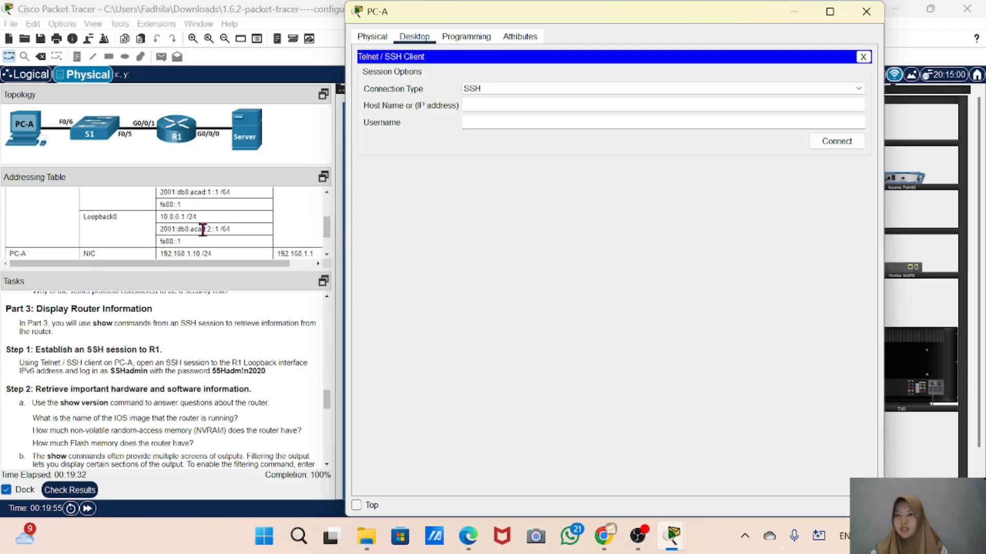
pyautogui.click(223, 229)
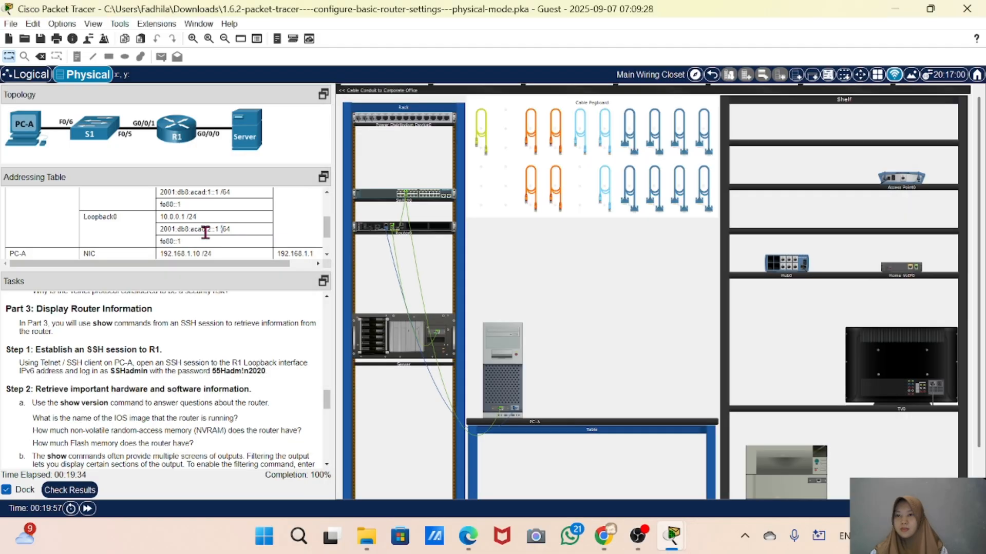
pyautogui.moveTo(223, 228); pyautogui.dragTo(162, 238)
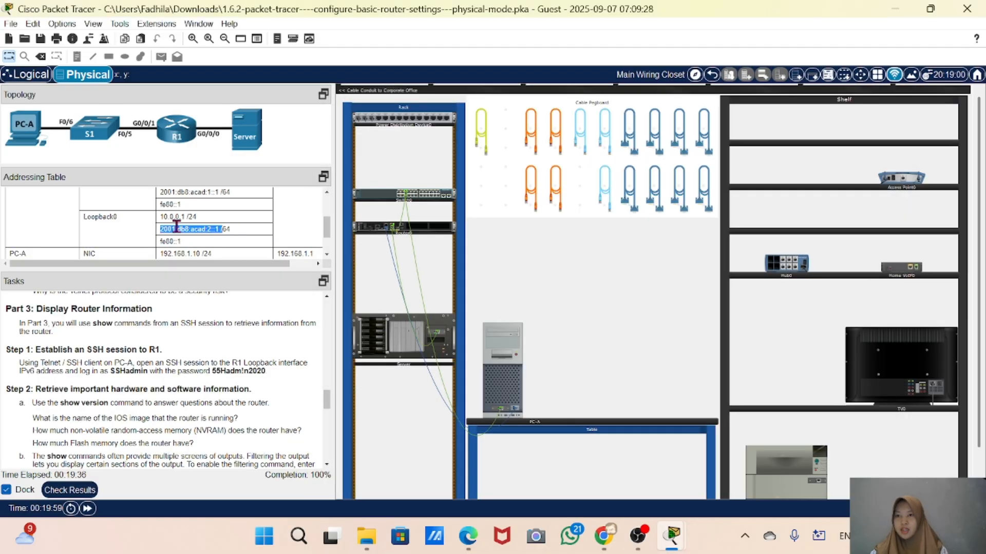
pyautogui.rightClick(176, 228)
pyautogui.click(210, 236)
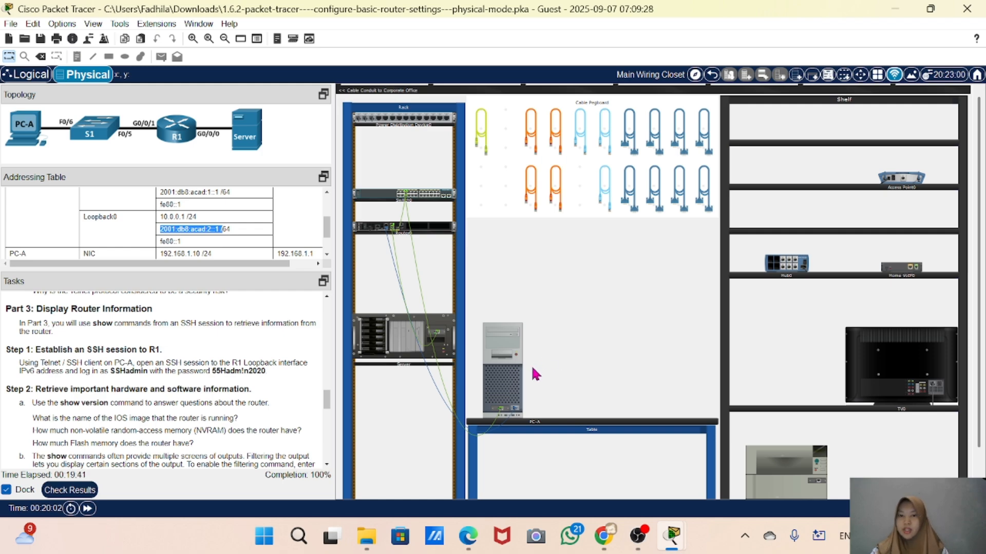
pyautogui.click(491, 369)
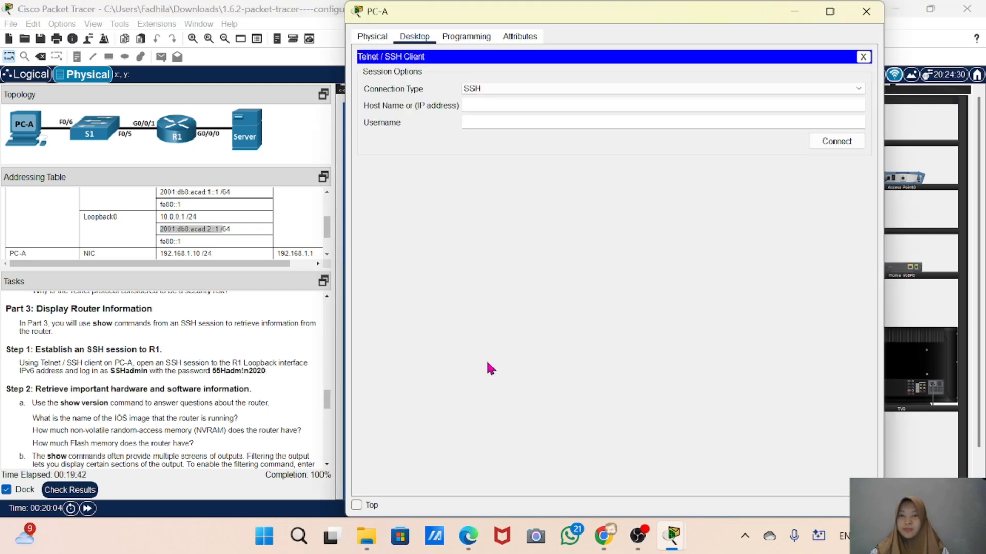
# Paste the address as the host name and trim it to 2001:db8:acad:2::1
pyautogui.rightClick(470, 109)
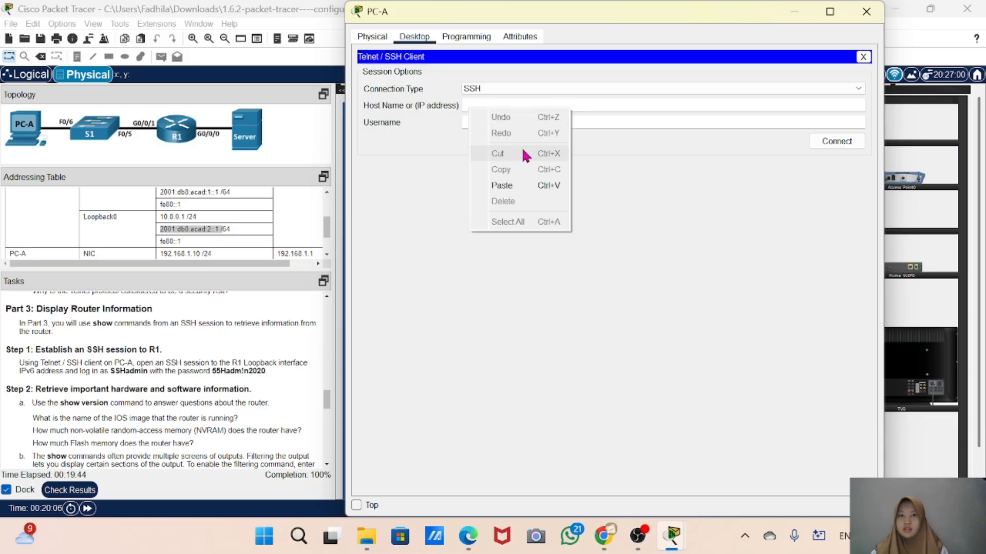
pyautogui.click(509, 185)
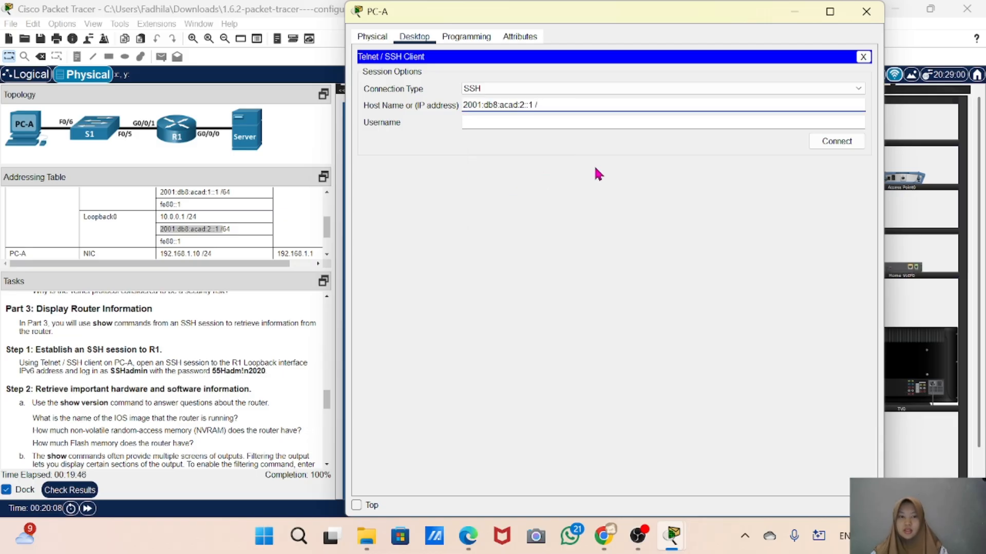
pyautogui.press('BackSpace')
pyautogui.press('BackSpace')
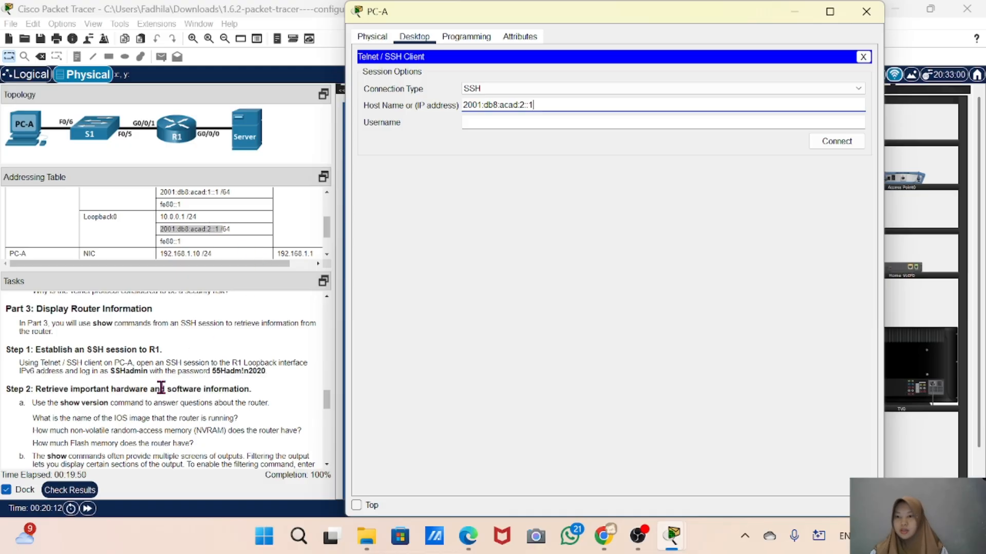
# Set the username to SSHadmin and connect the SSH session
pyautogui.scroll(-1, 159, 393)
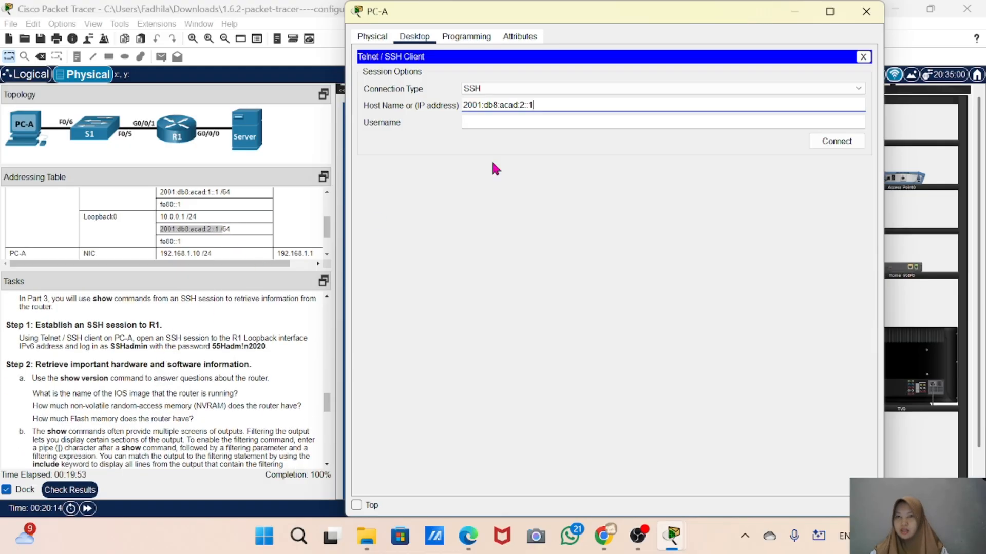
pyautogui.click(471, 123)
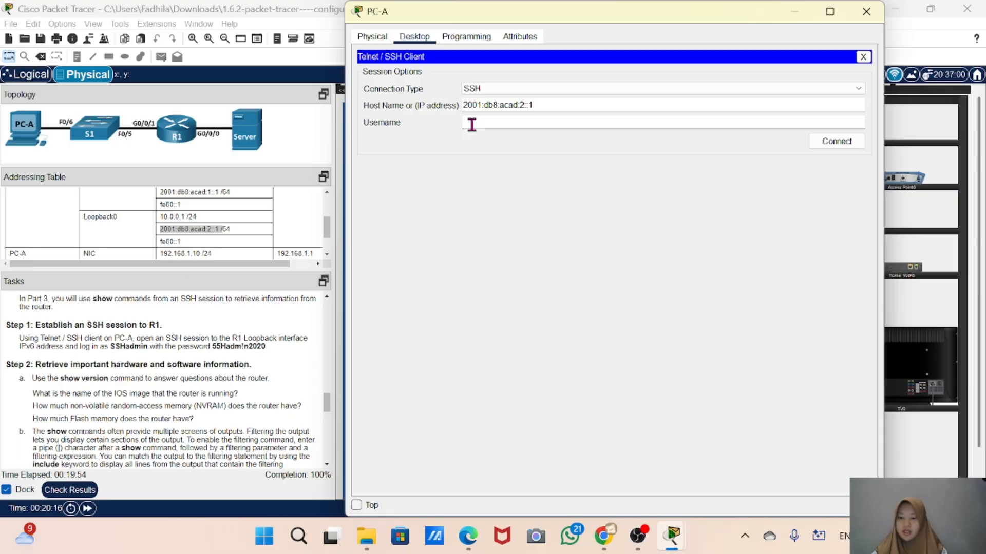
pyautogui.write('SSHadmin')
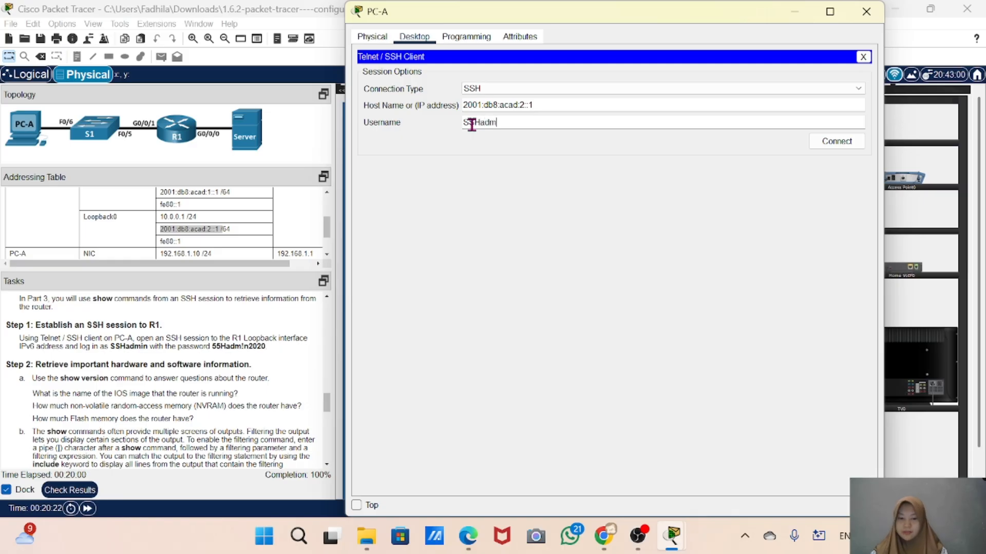
pyautogui.click(845, 145)
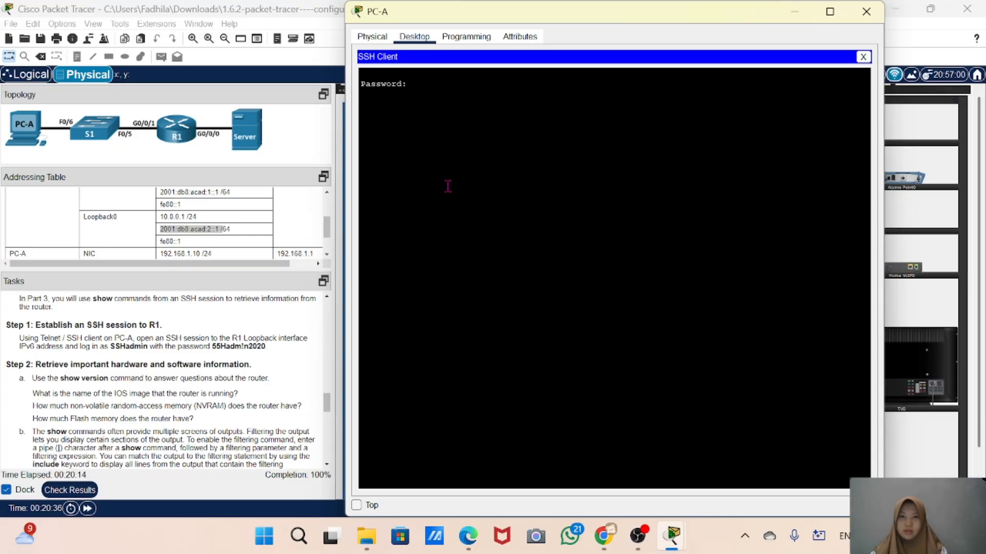
# Log in with the account password and issue the enable command at the R1 prompt
pyautogui.press('Return')
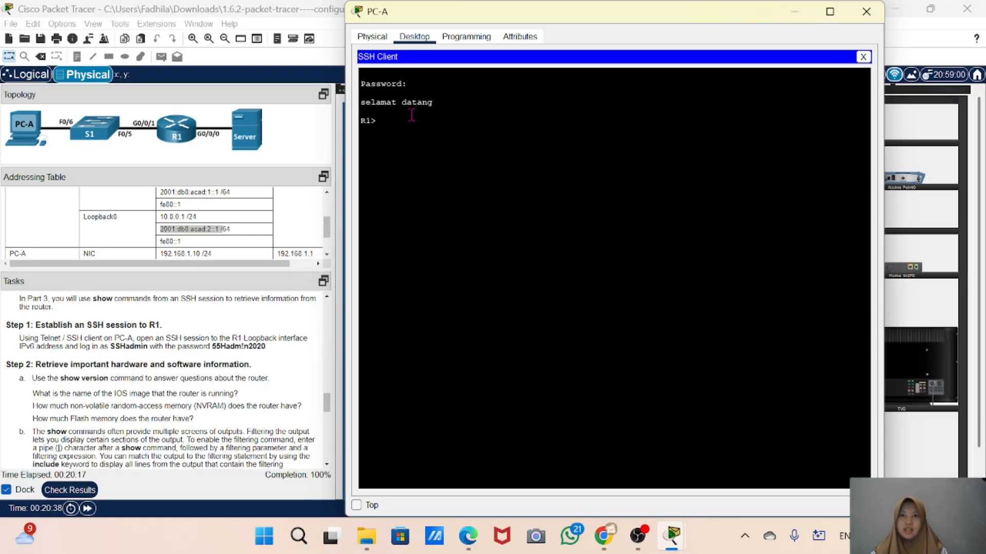
pyautogui.moveTo(435, 103); pyautogui.dragTo(384, 123)
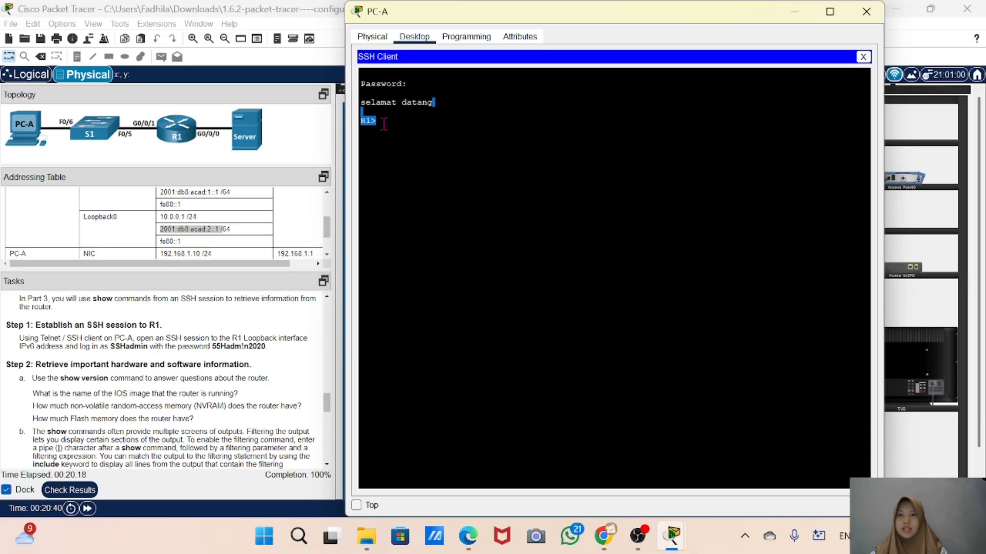
pyautogui.click(384, 124)
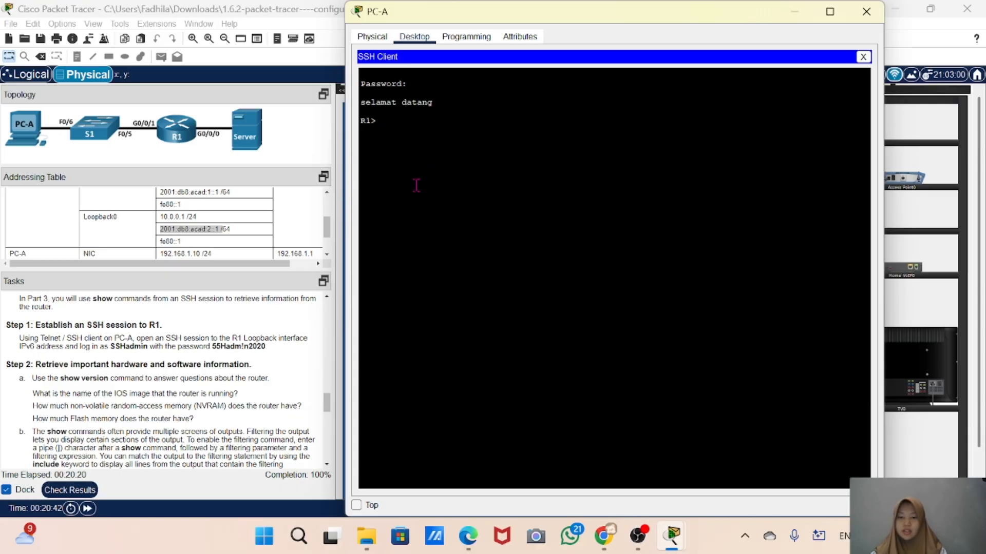
pyautogui.write('enable')
pyautogui.press('Return')
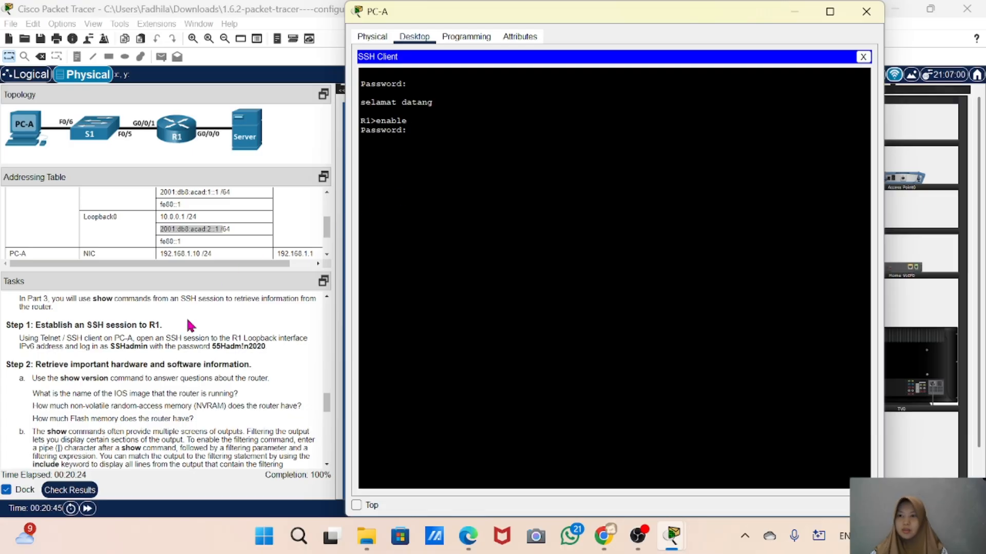
# Copy the privileged EXEC password from the task list and paste it at R1's enable password prompt
pyautogui.scroll(3, 190, 324)
pyautogui.scroll(3, 190, 324)
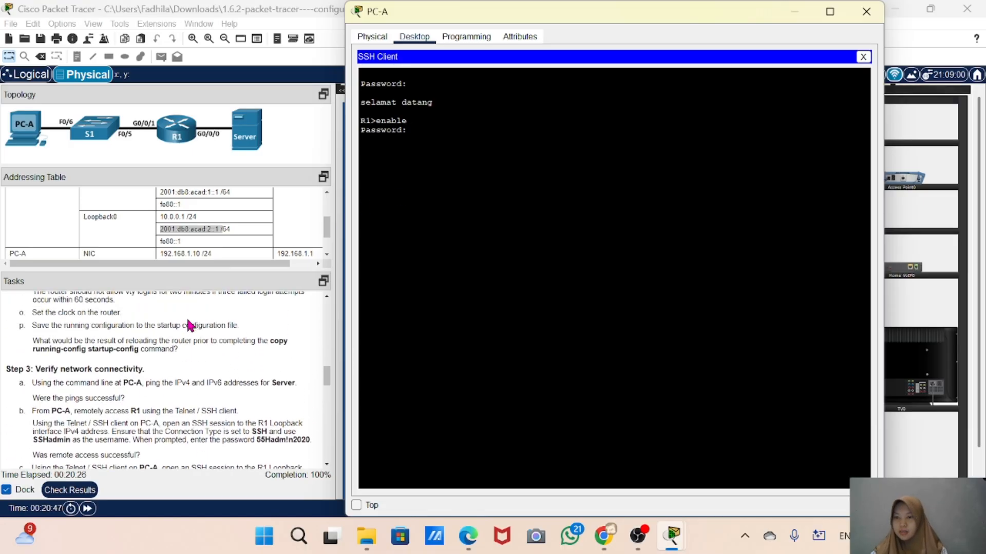
pyautogui.scroll(6, 190, 324)
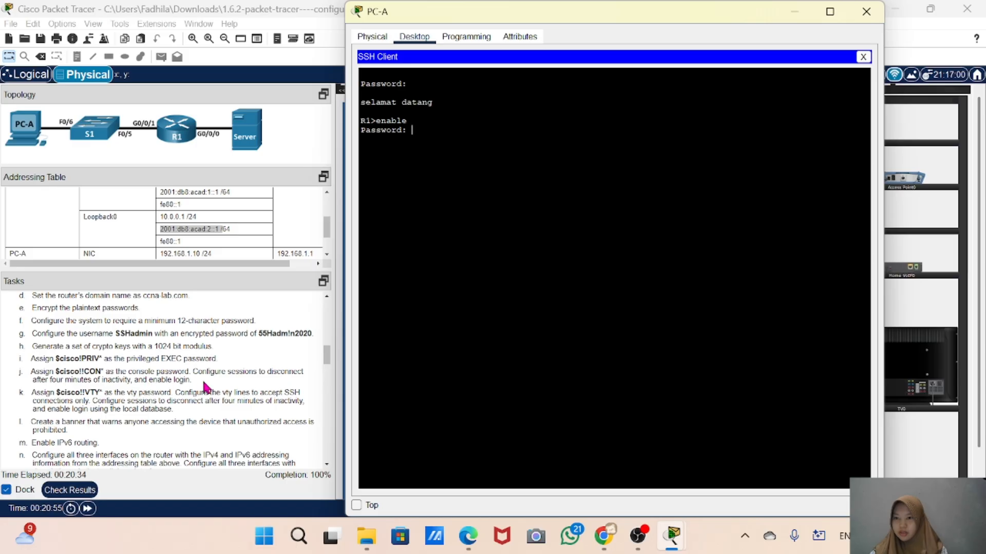
pyautogui.click(103, 358)
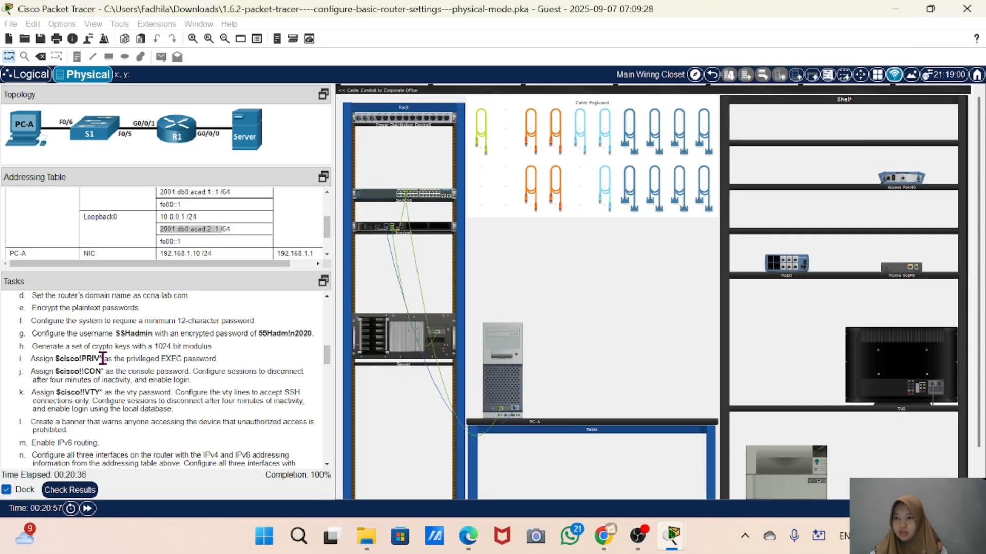
pyautogui.moveTo(103, 358); pyautogui.dragTo(55, 359)
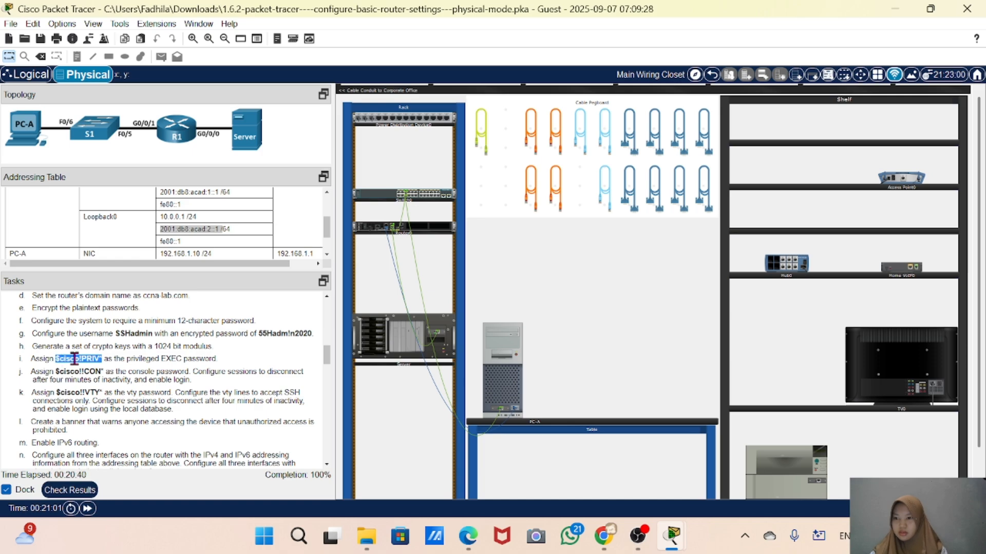
pyautogui.rightClick(75, 360)
pyautogui.click(106, 370)
pyautogui.hotkey('alt', 'Tab')
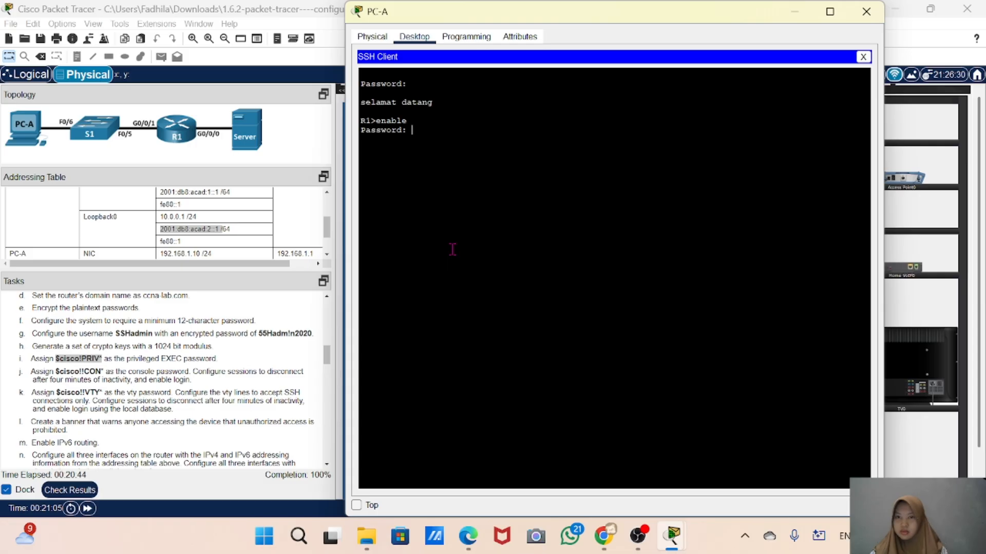
pyautogui.rightClick(423, 134)
pyautogui.click(461, 158)
pyautogui.press('Return')
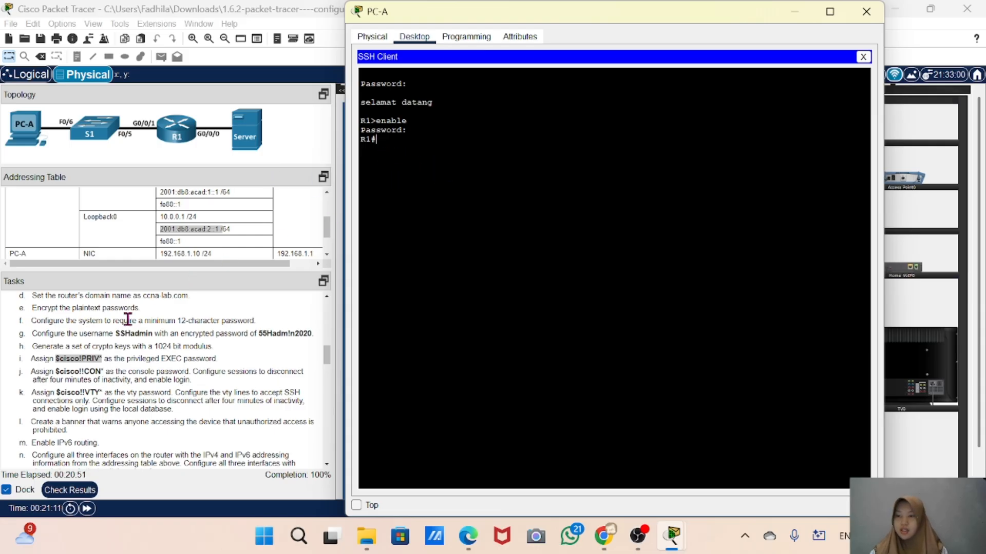
# Read through the task instructions for the Part 3 steps on retrieving hardware and software information
pyautogui.scroll(-6, 105, 399)
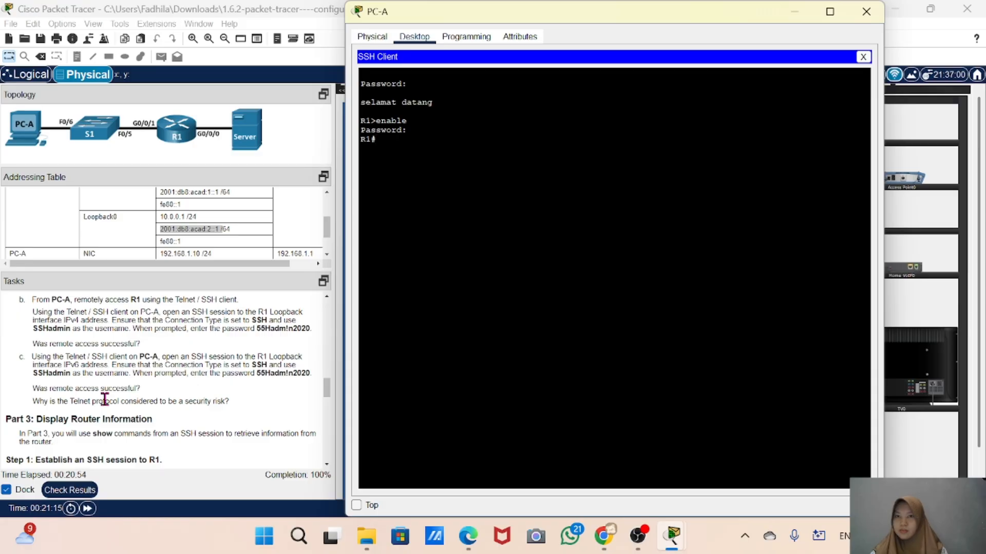
pyautogui.scroll(5, 105, 399)
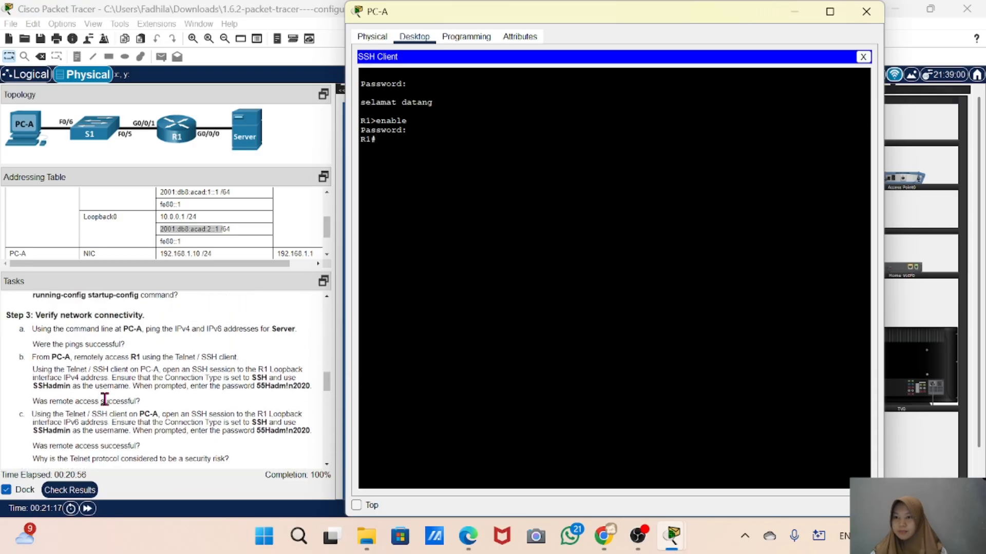
pyautogui.scroll(5, 105, 399)
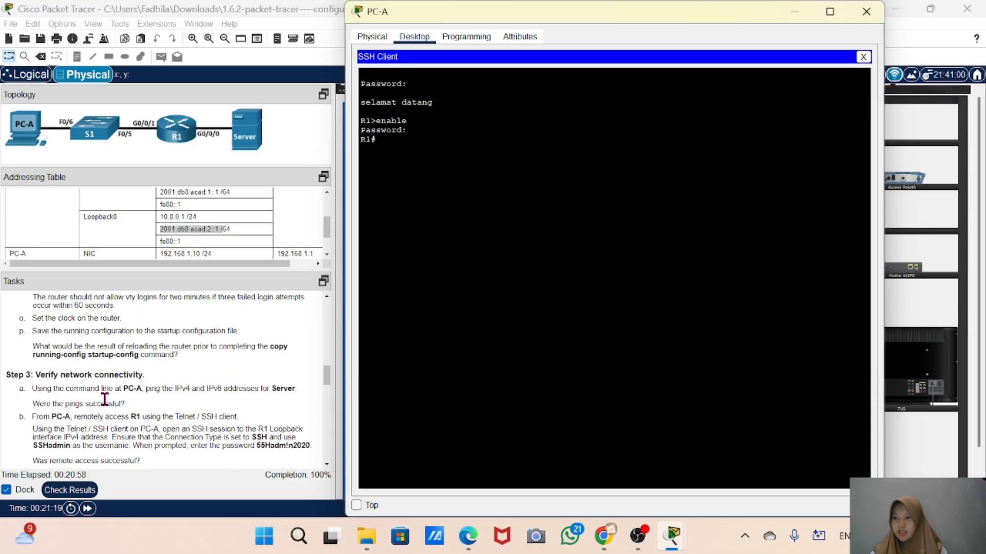
pyautogui.scroll(-3, 105, 399)
pyautogui.scroll(8, 105, 399)
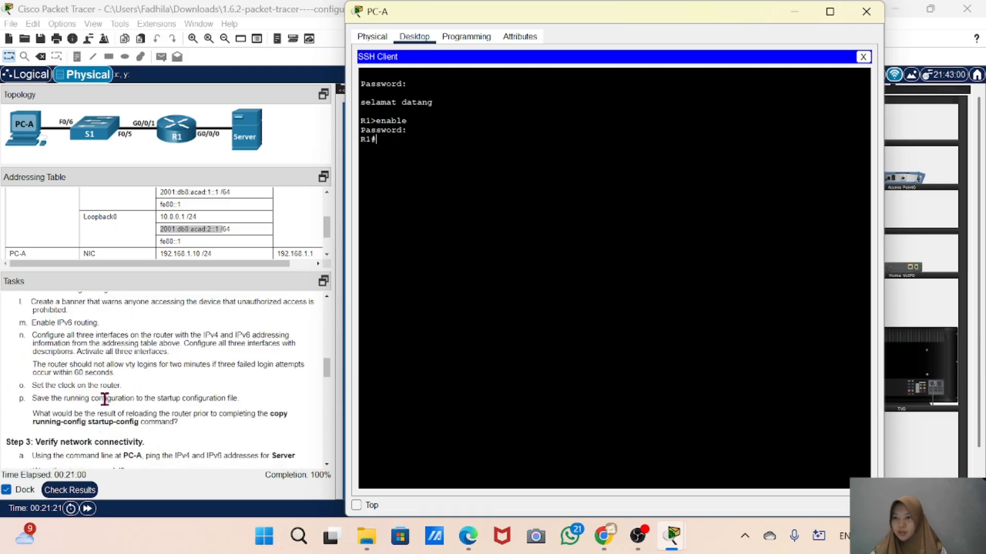
pyautogui.scroll(-8, 105, 399)
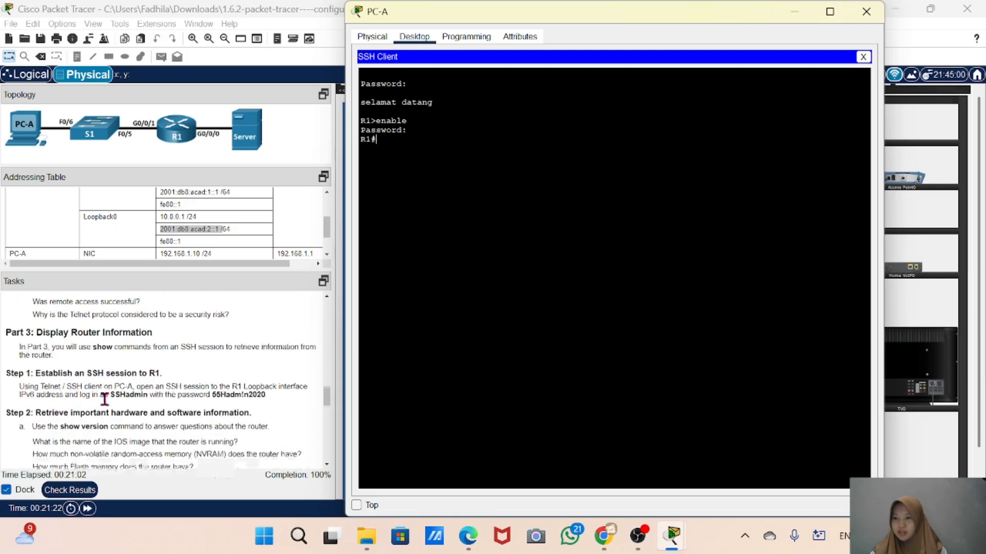
pyautogui.scroll(-2, 76, 400)
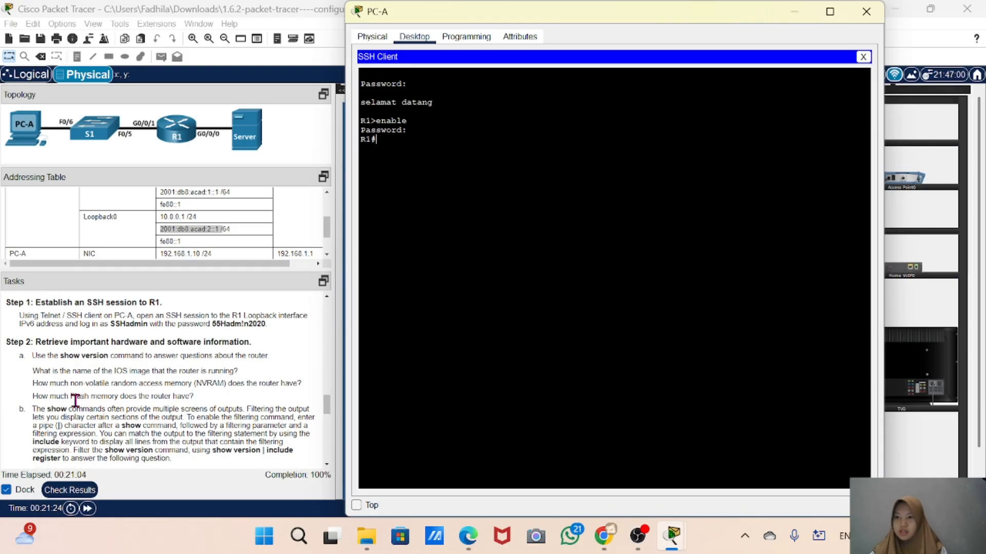
pyautogui.scroll(-2, 75, 400)
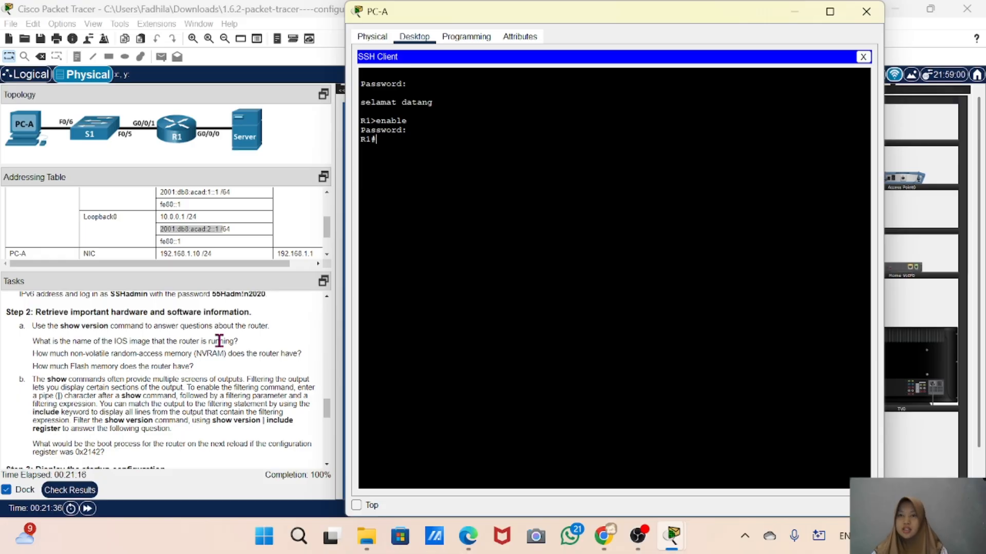
# Run the show version command on R1 through the SSH session
pyautogui.write('sho')
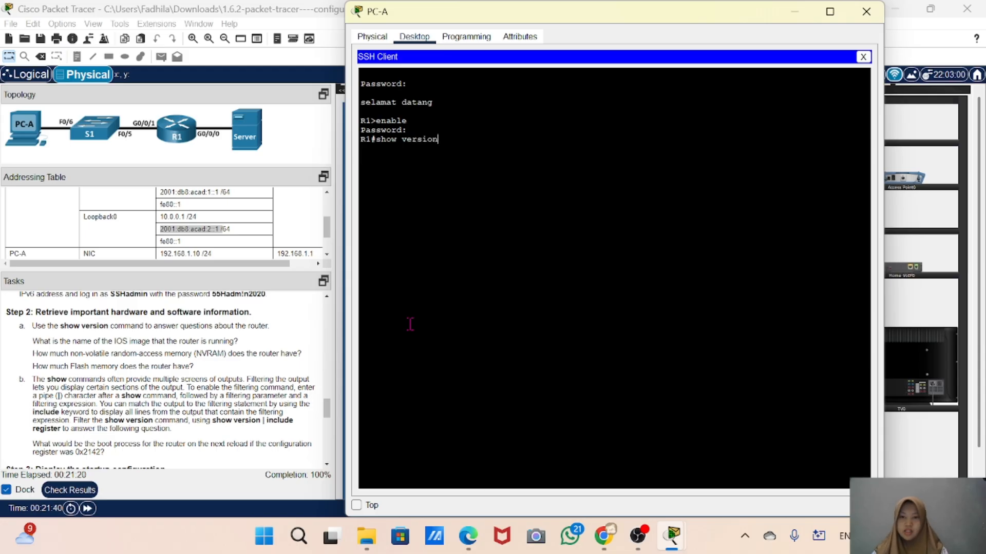
pyautogui.write('w version')
pyautogui.press('Return')
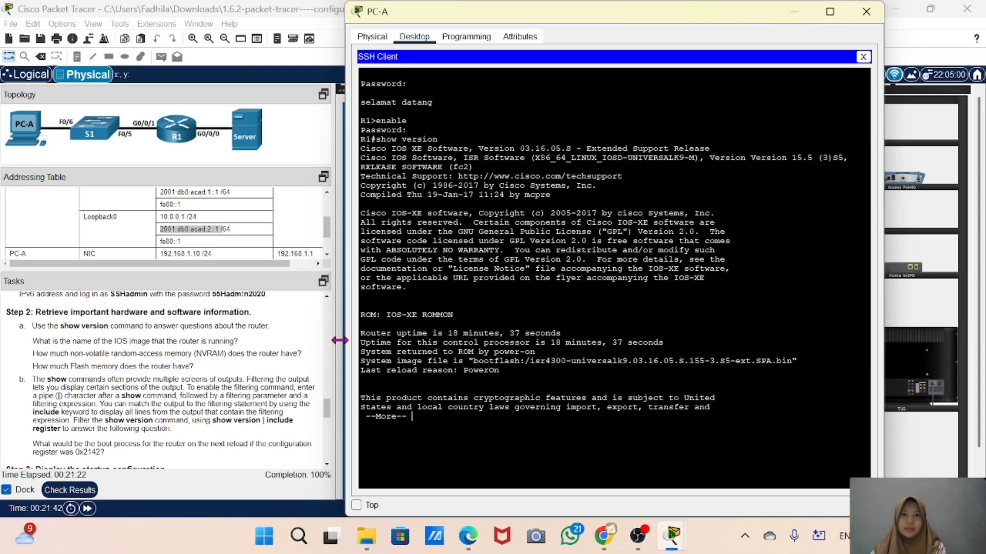